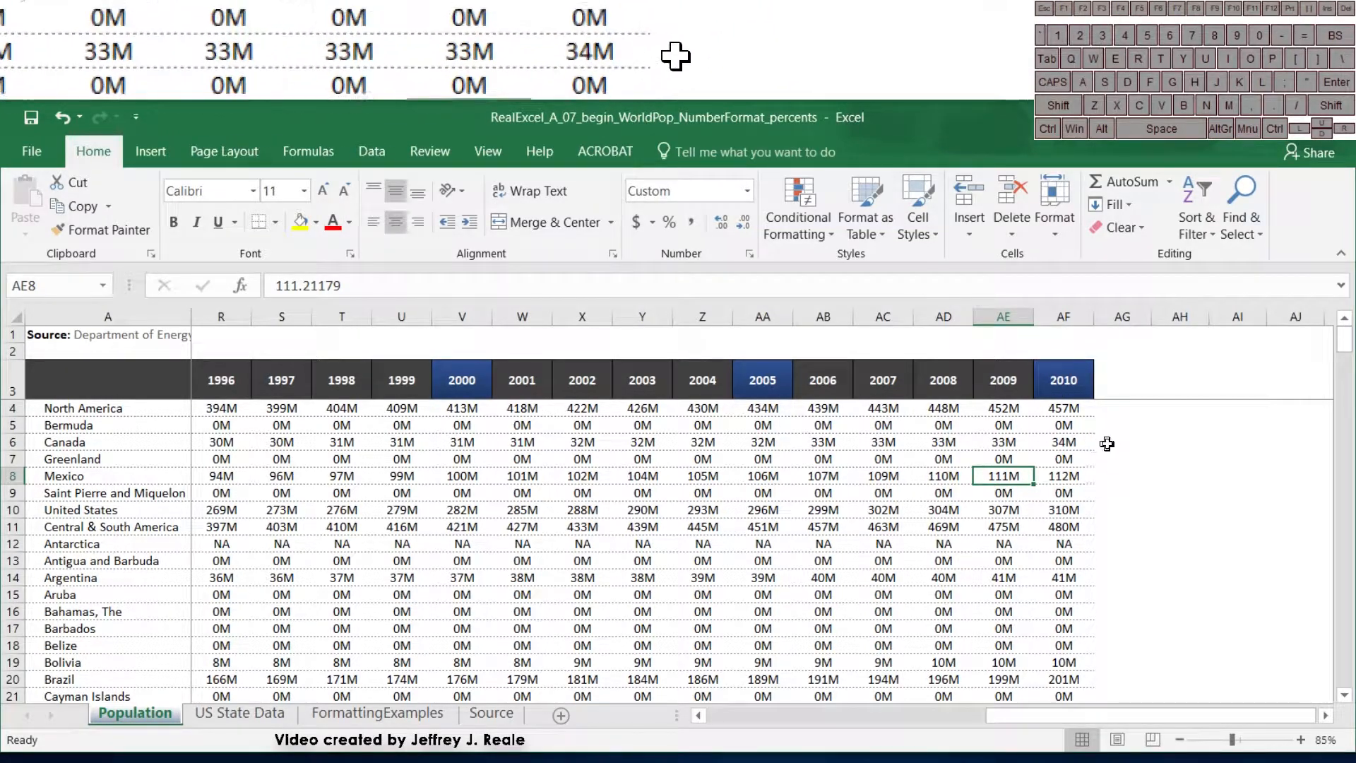
Step: Copy the formatting of the 2009 column (AE) onto the empty column AG with Format Painter
click(1003, 316)
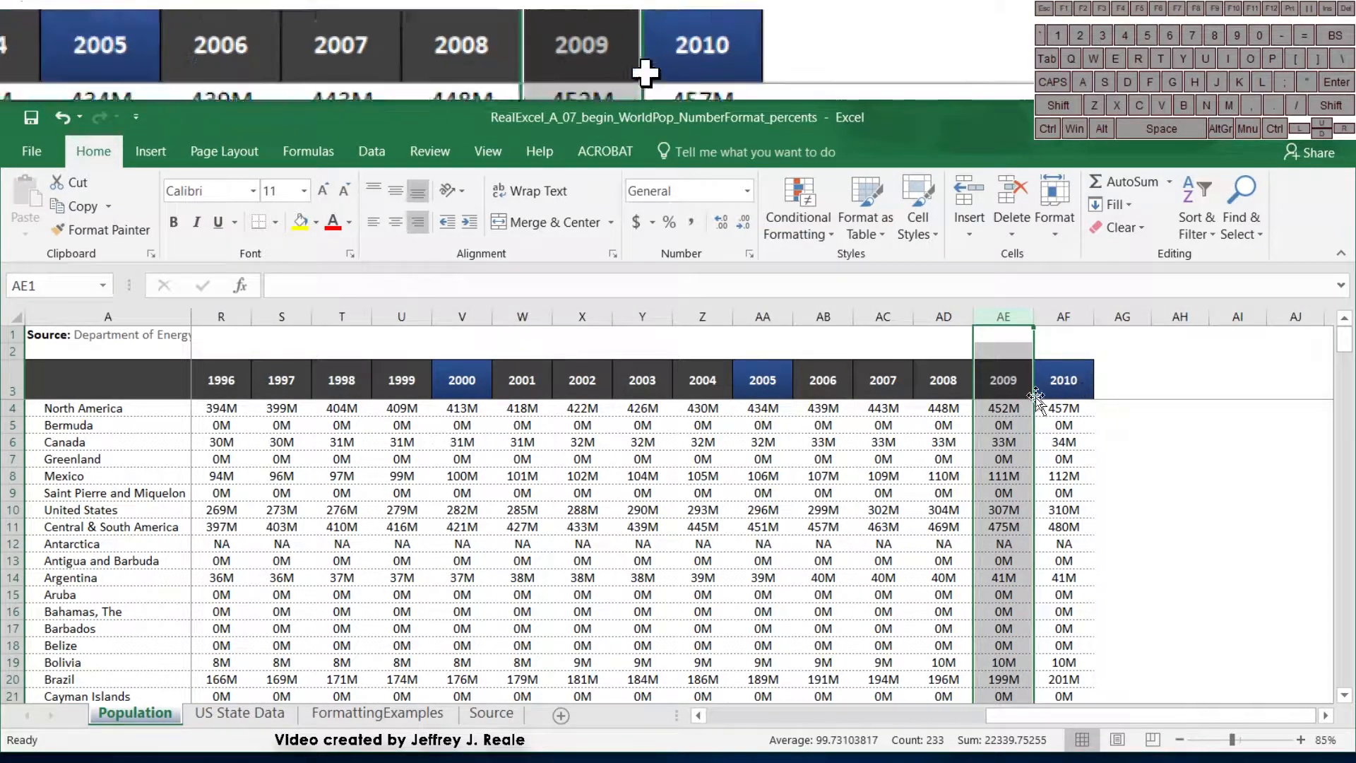
click(65, 230)
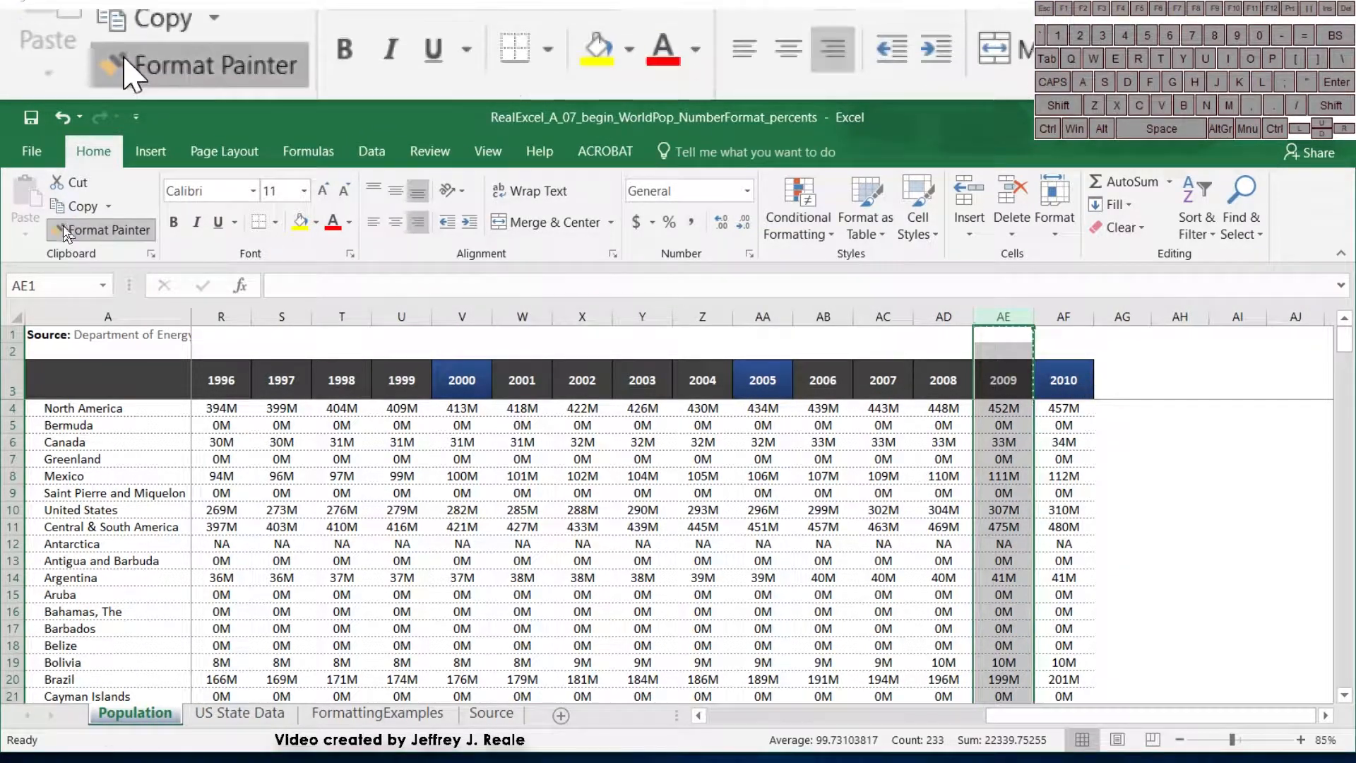
click(1123, 317)
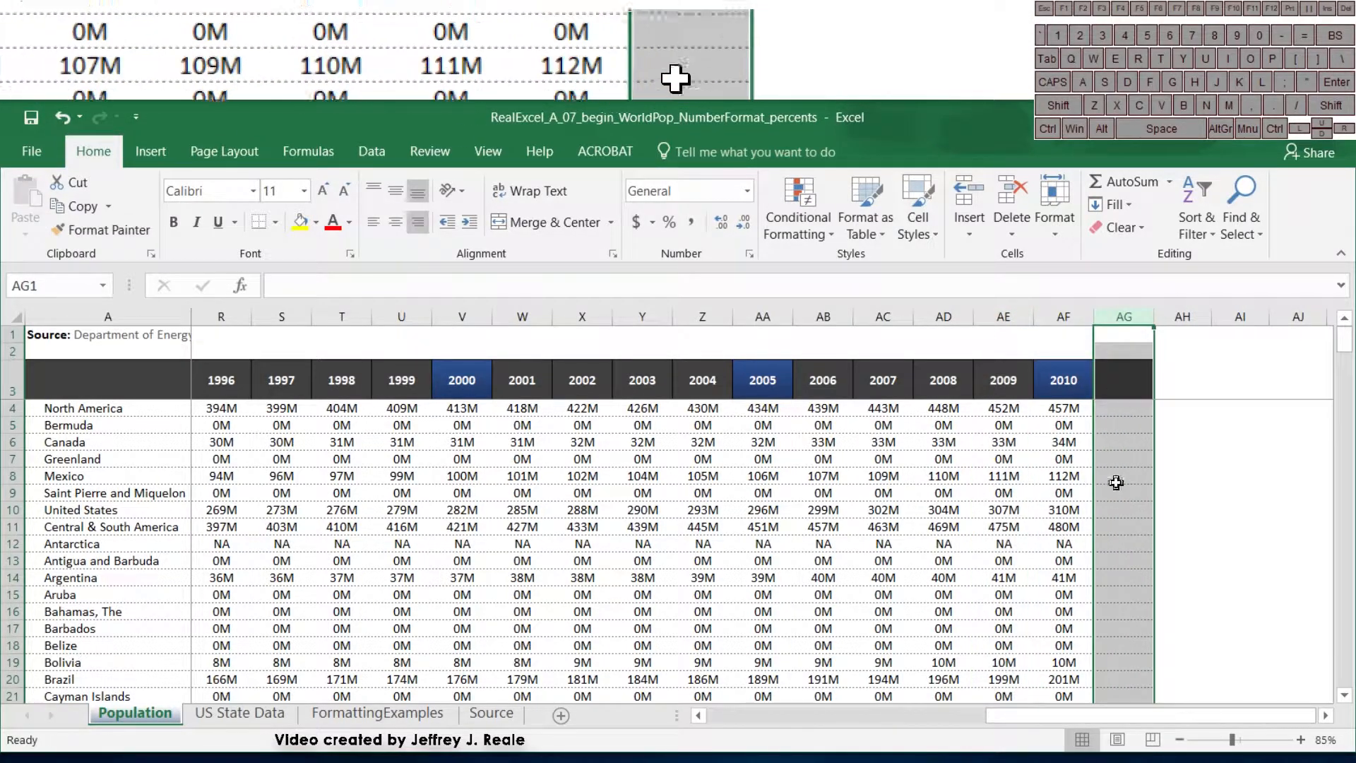
Step: Fill the empty header cell AG3 with standard red
click(1115, 394)
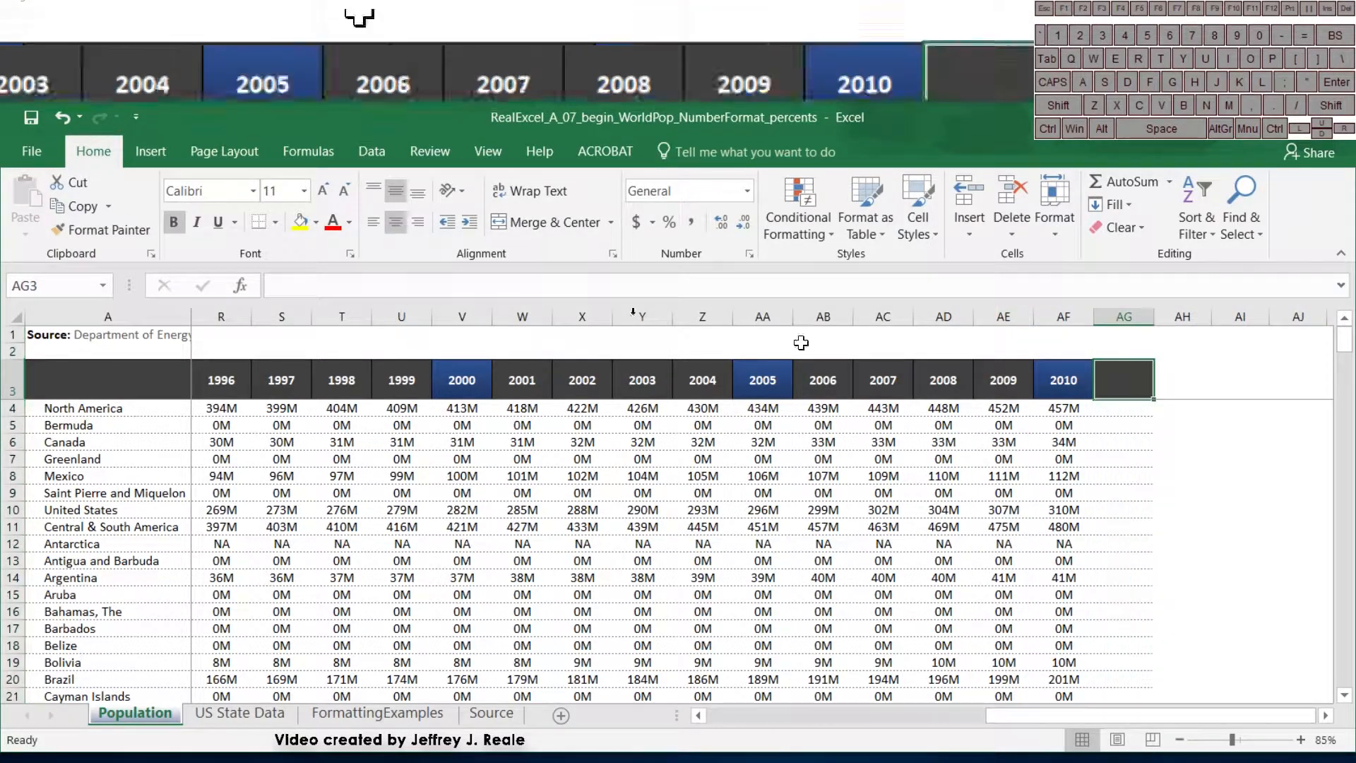
click(318, 223)
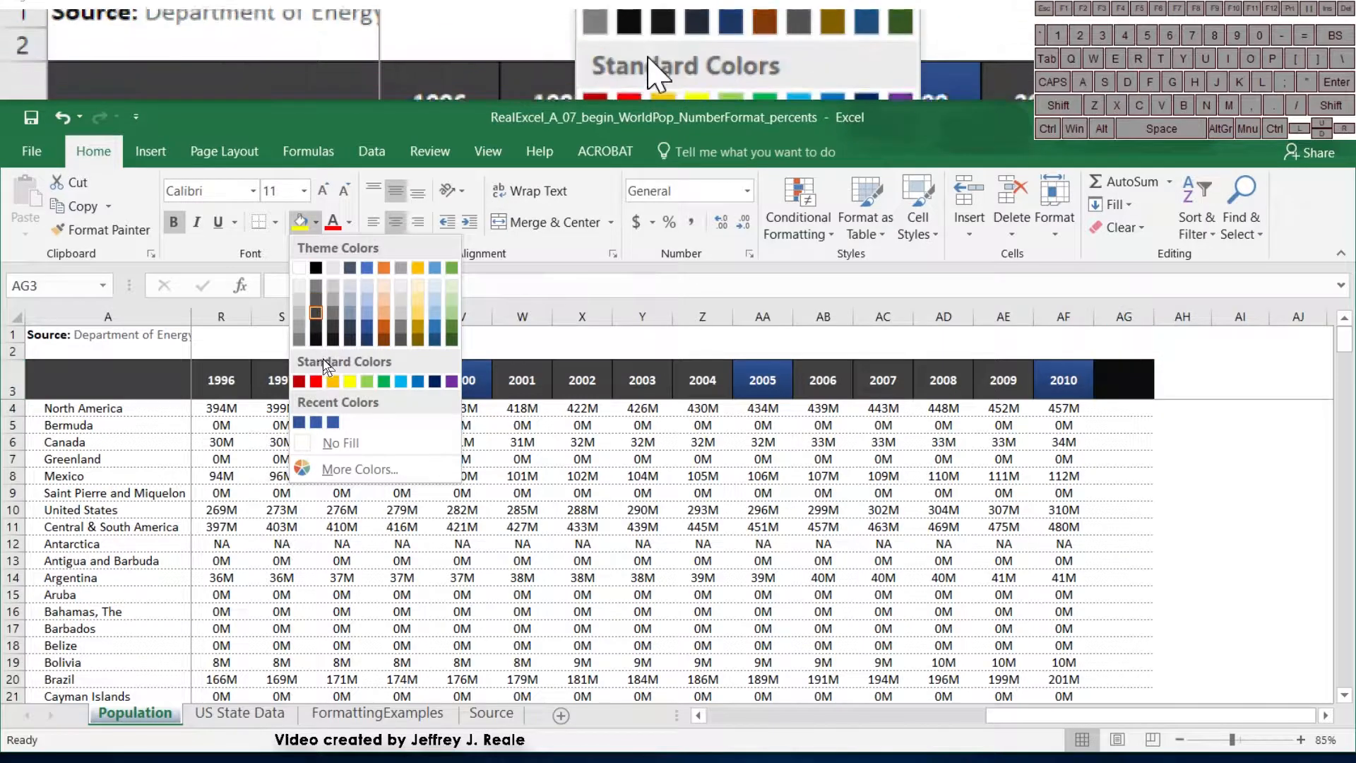
click(315, 382)
click(1009, 382)
Step: Enter the heading "2010 vs 2005" in AG3 and wrap its text within the cell
click(1111, 379)
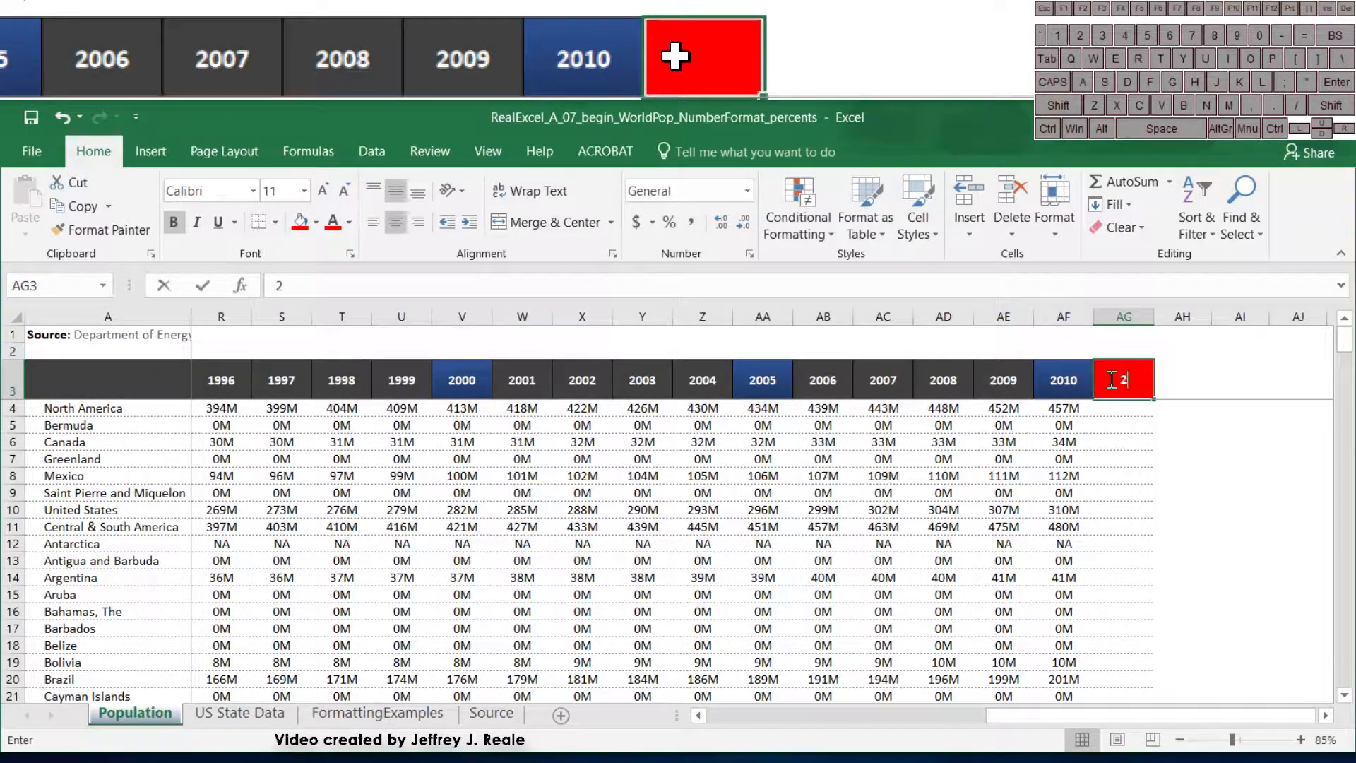
text(2010 vs)
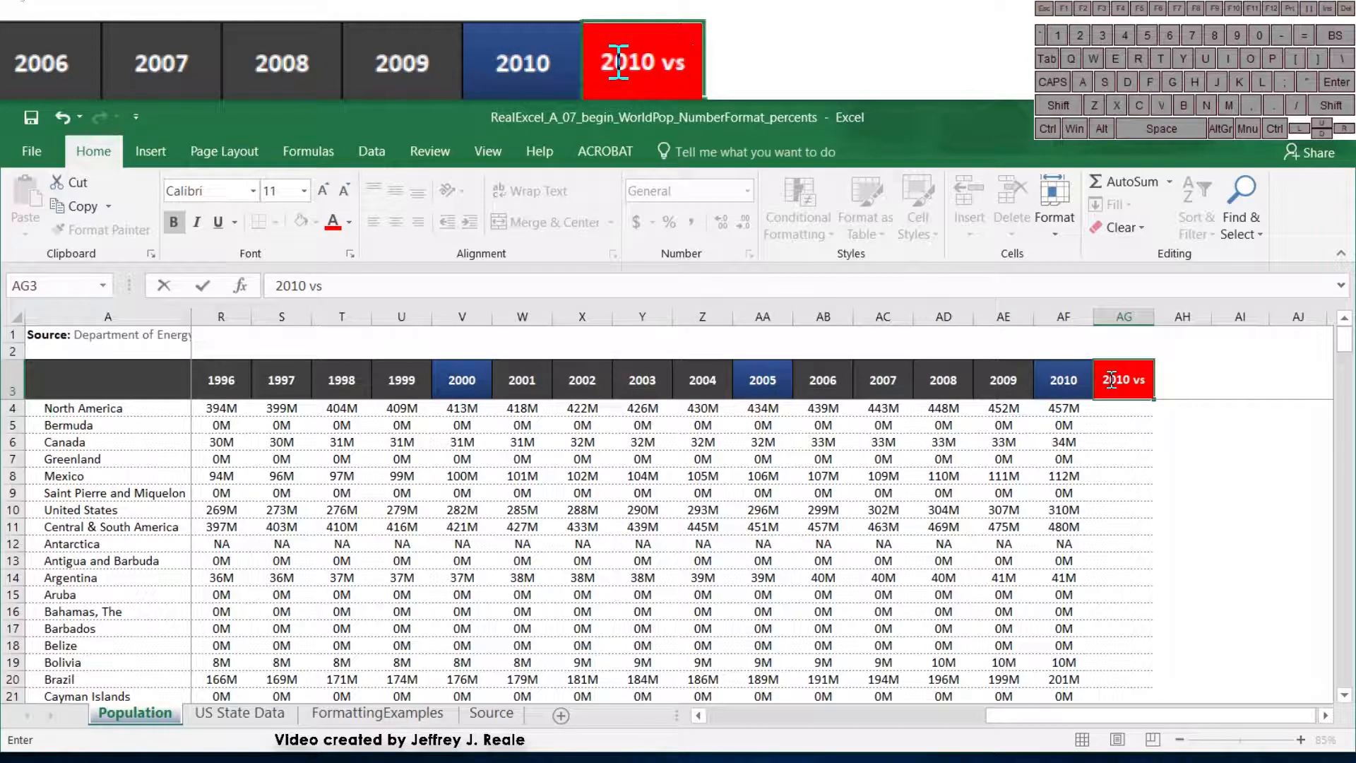
text( 2005)
click(1156, 415)
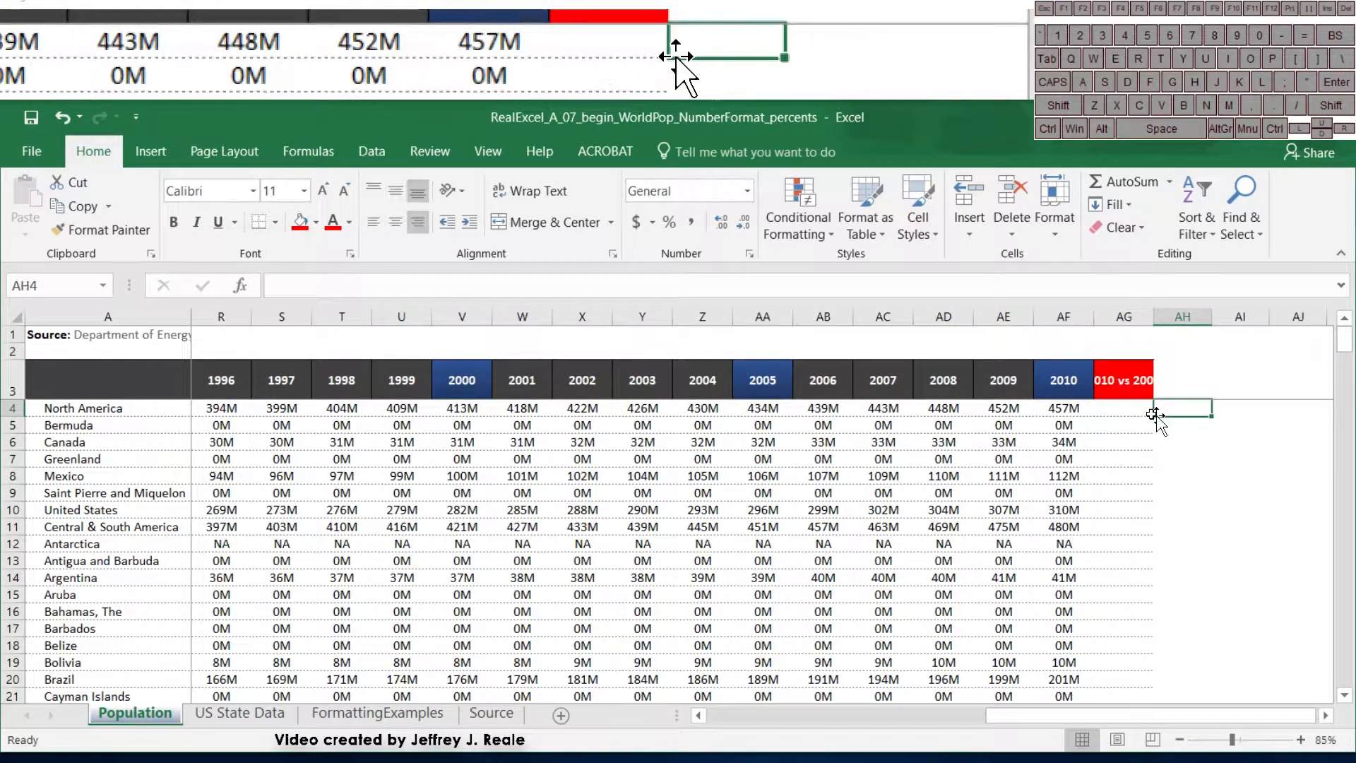
click(1123, 381)
click(534, 191)
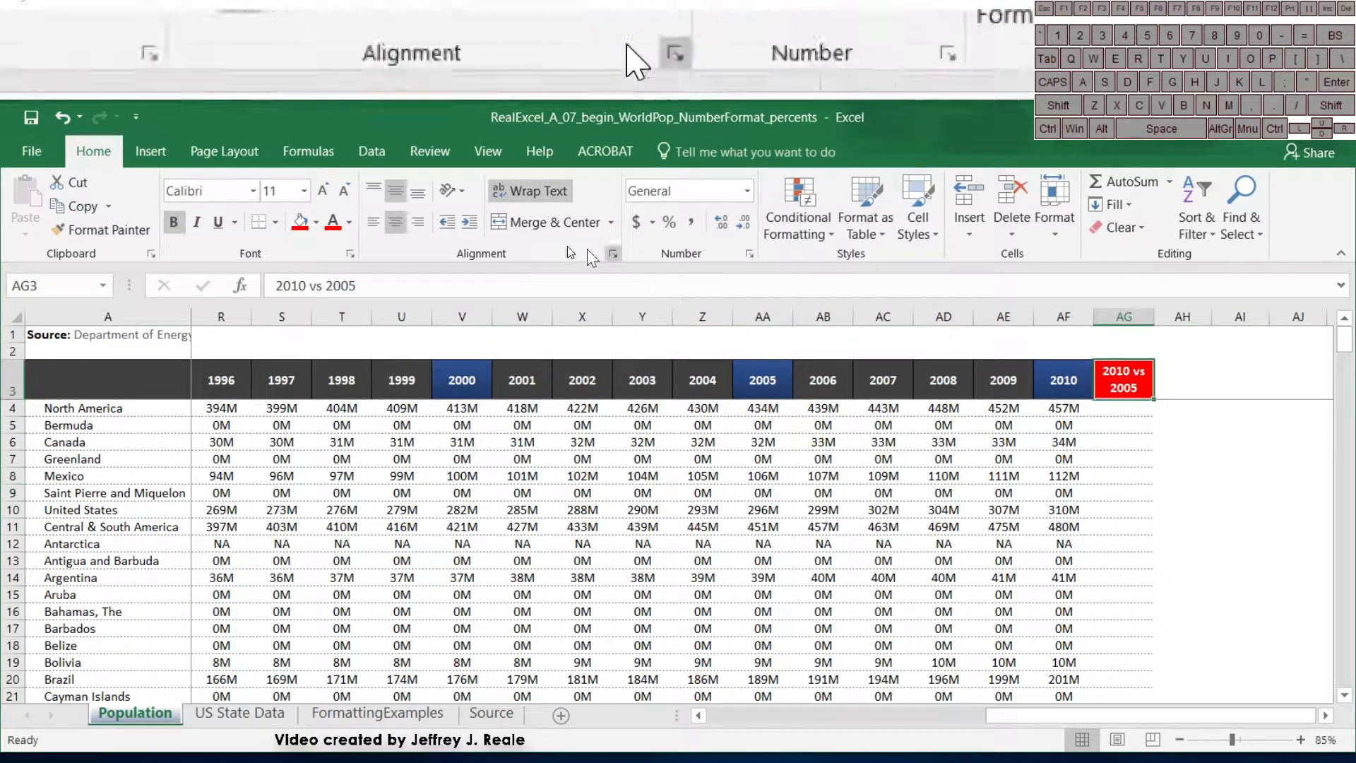
Step: Change the fill of header cell AG3 to standard purple
click(315, 223)
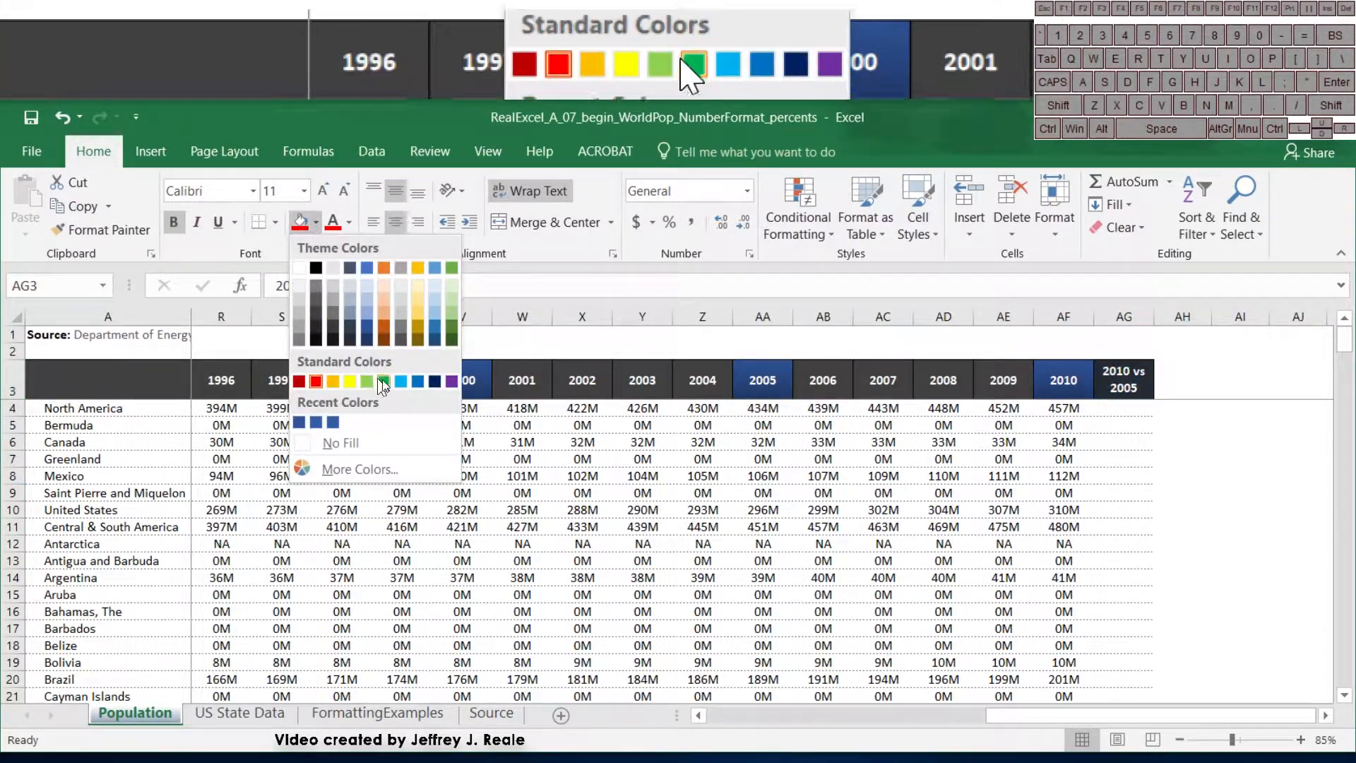
click(451, 381)
click(1064, 381)
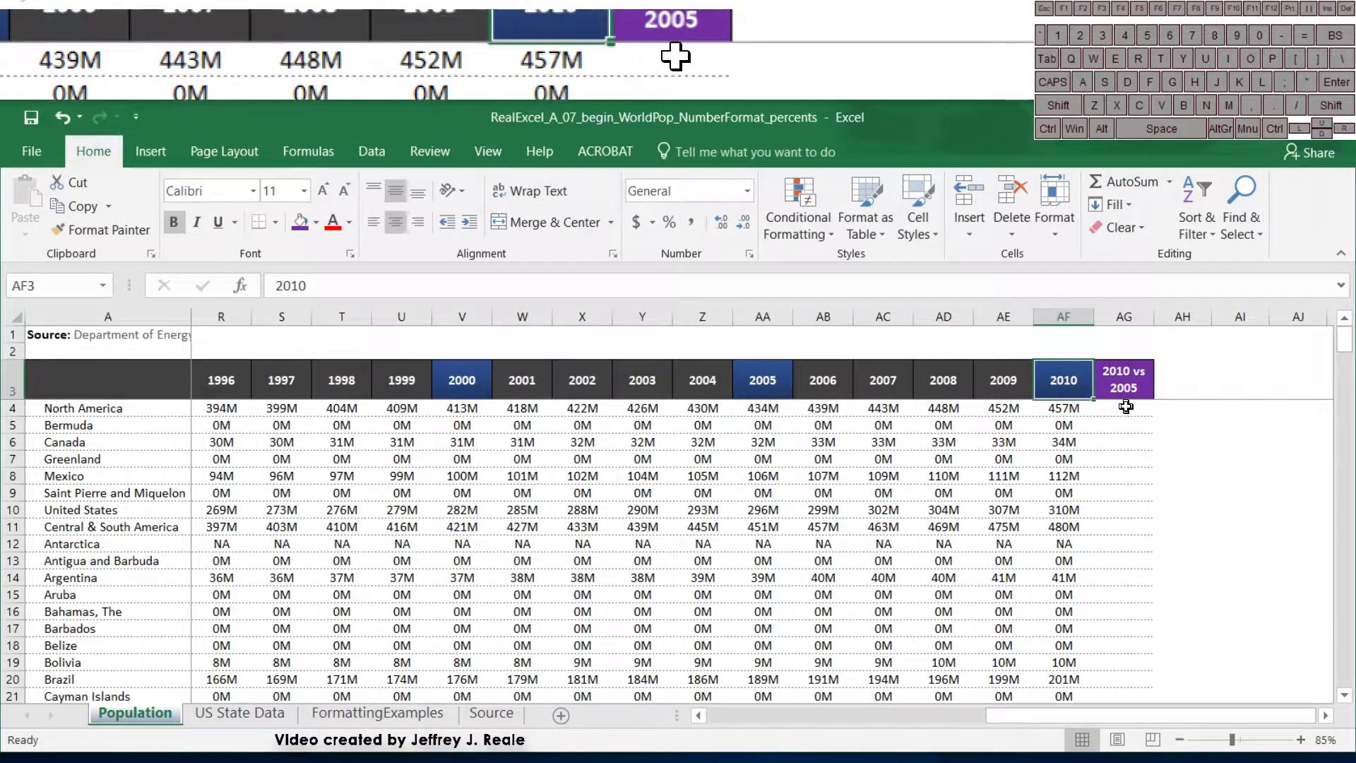
Step: Enter the growth formula =(AF4-AA4)/AA4 in AG4 for North America
click(1123, 406)
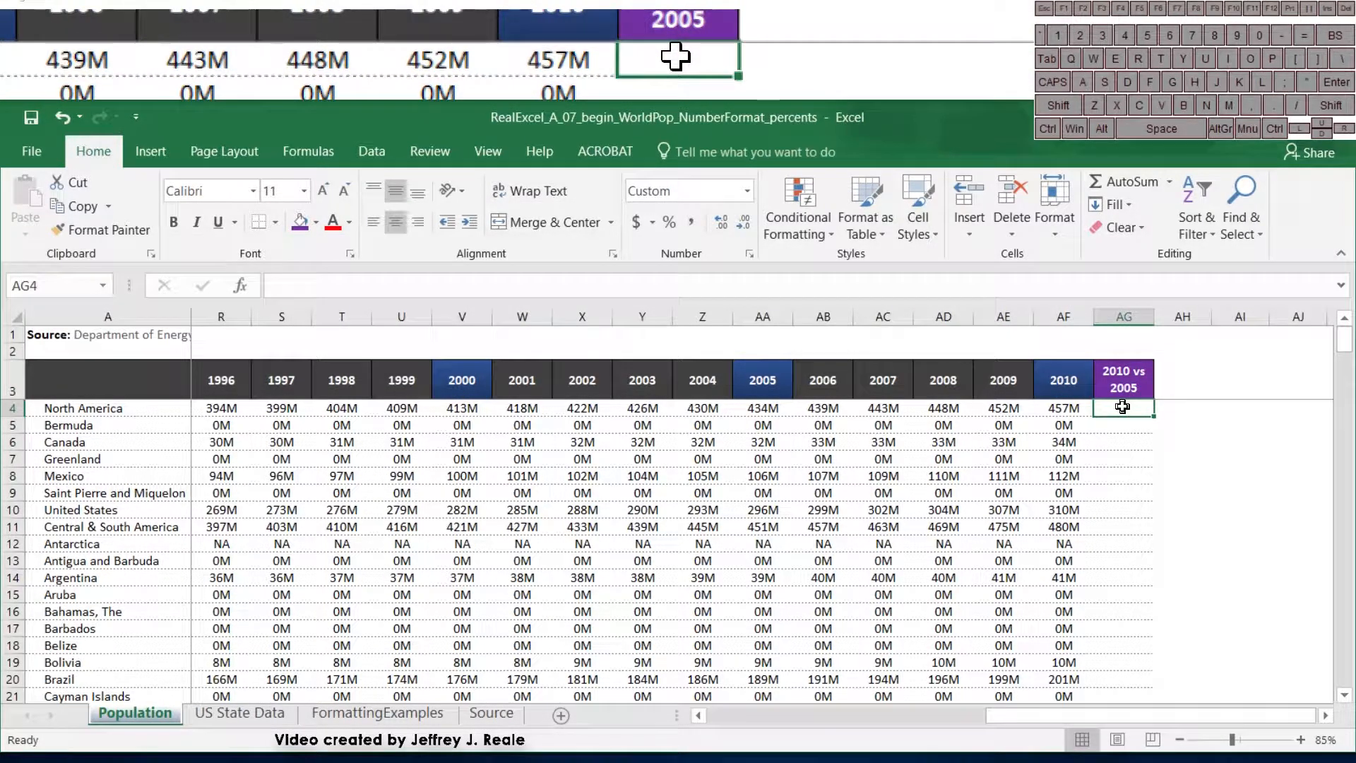
text(=()
key(Left)
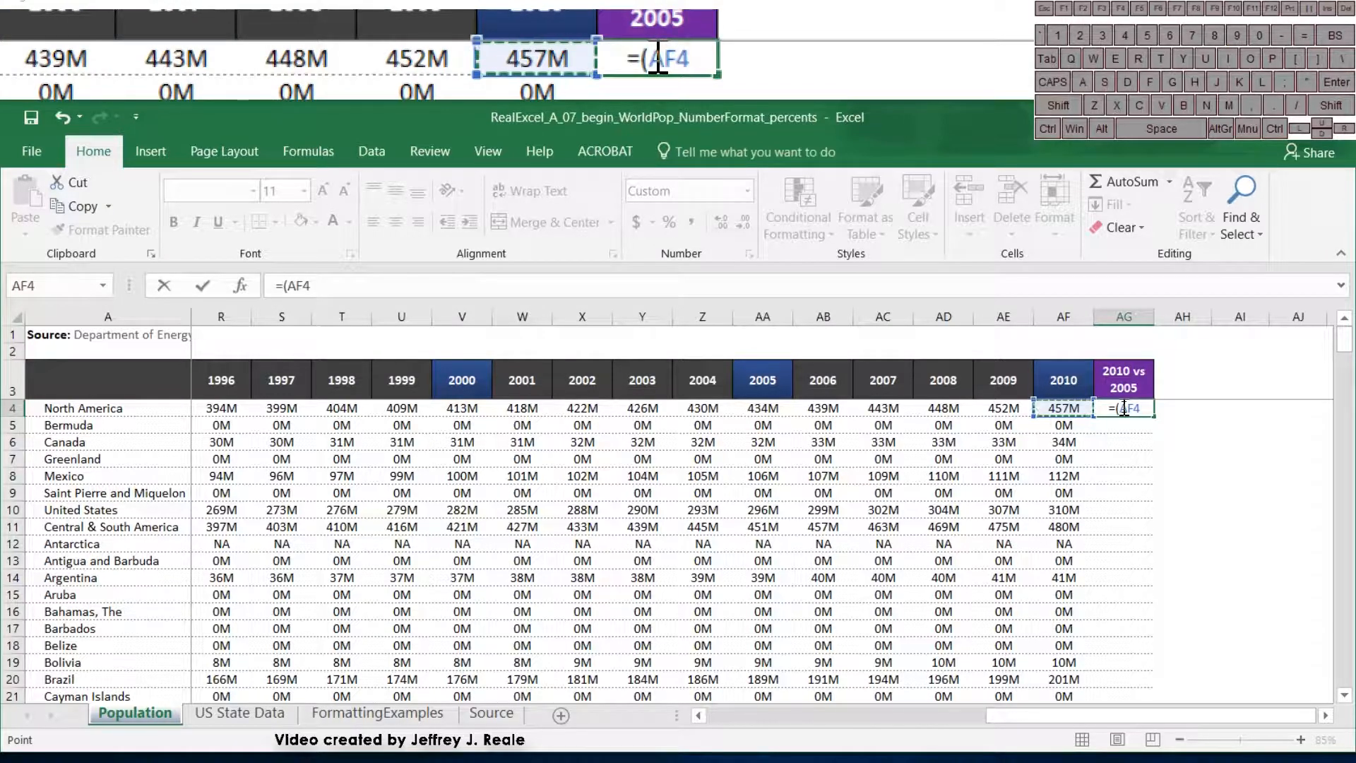
text(-)
key(Left)
key(Left)
key(Left)
key(Left)
key(Left)
key(Left)
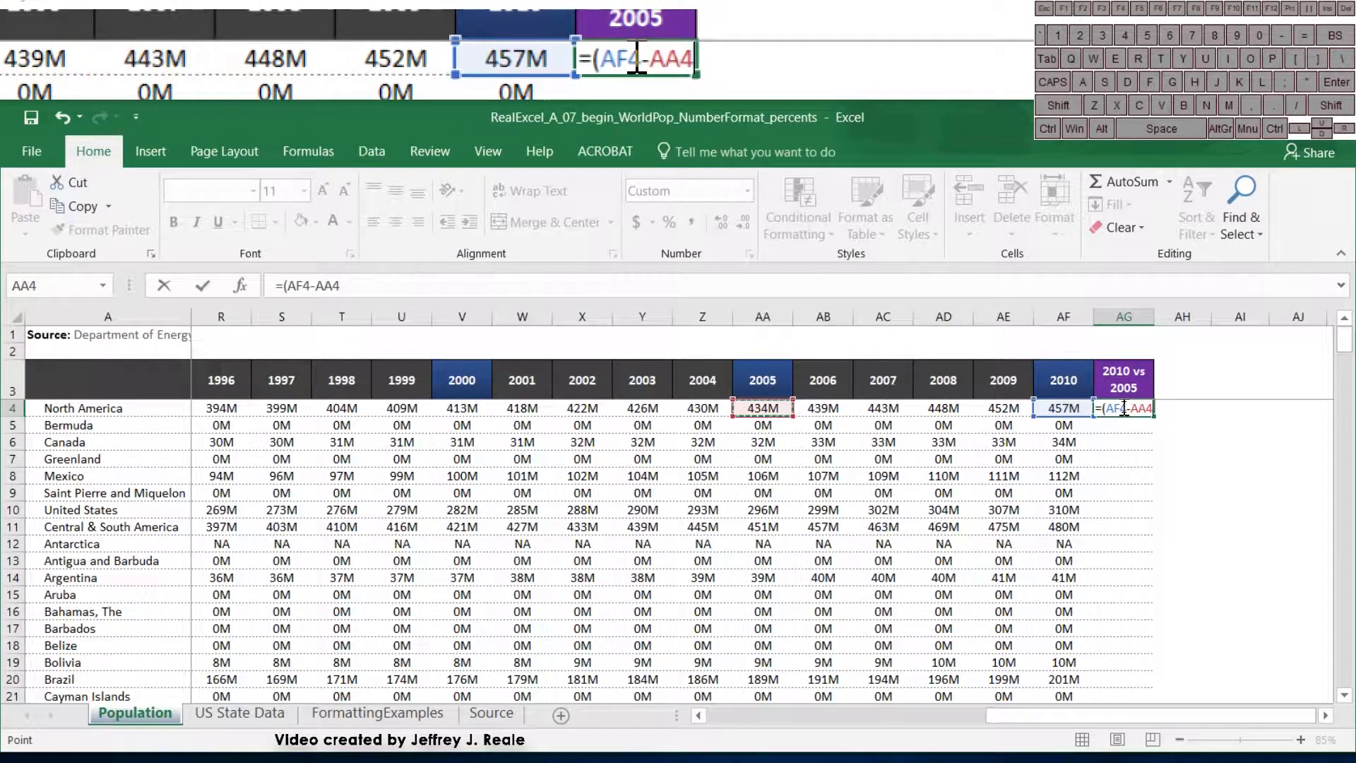
text()/)
key(Left)
key(Left)
key(Left)
key(Left)
key(Left)
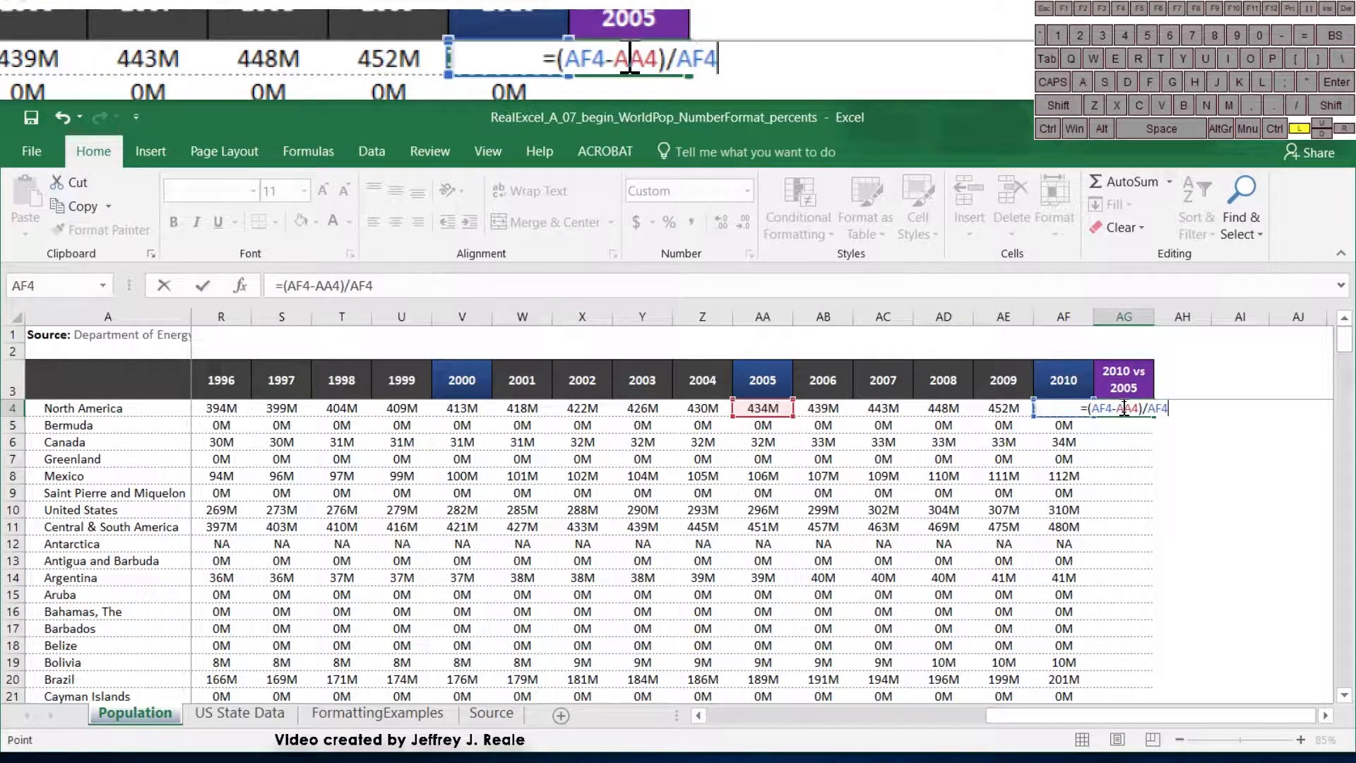
key(Left)
key(Return)
Step: Format AG4 as a percentage and fill its formula down the country rows without formatting
key(Up)
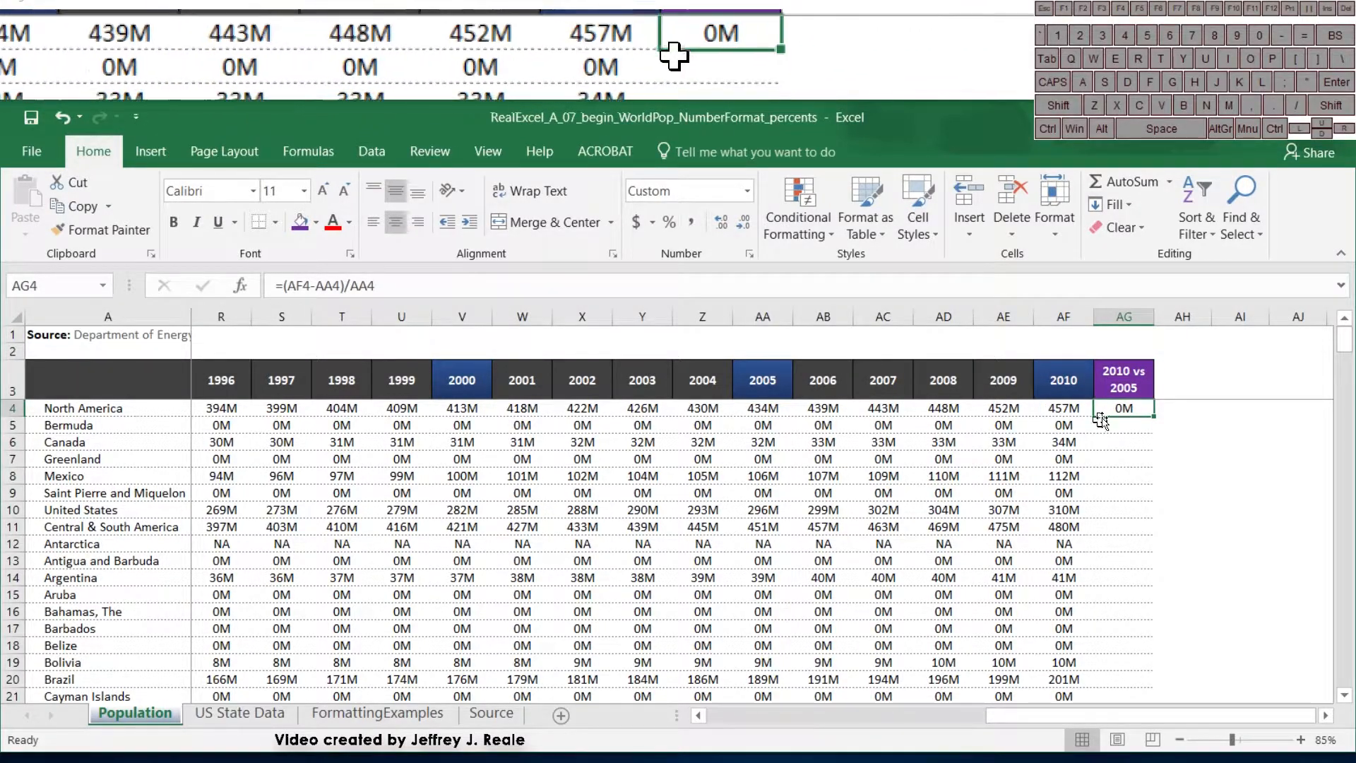
click(669, 224)
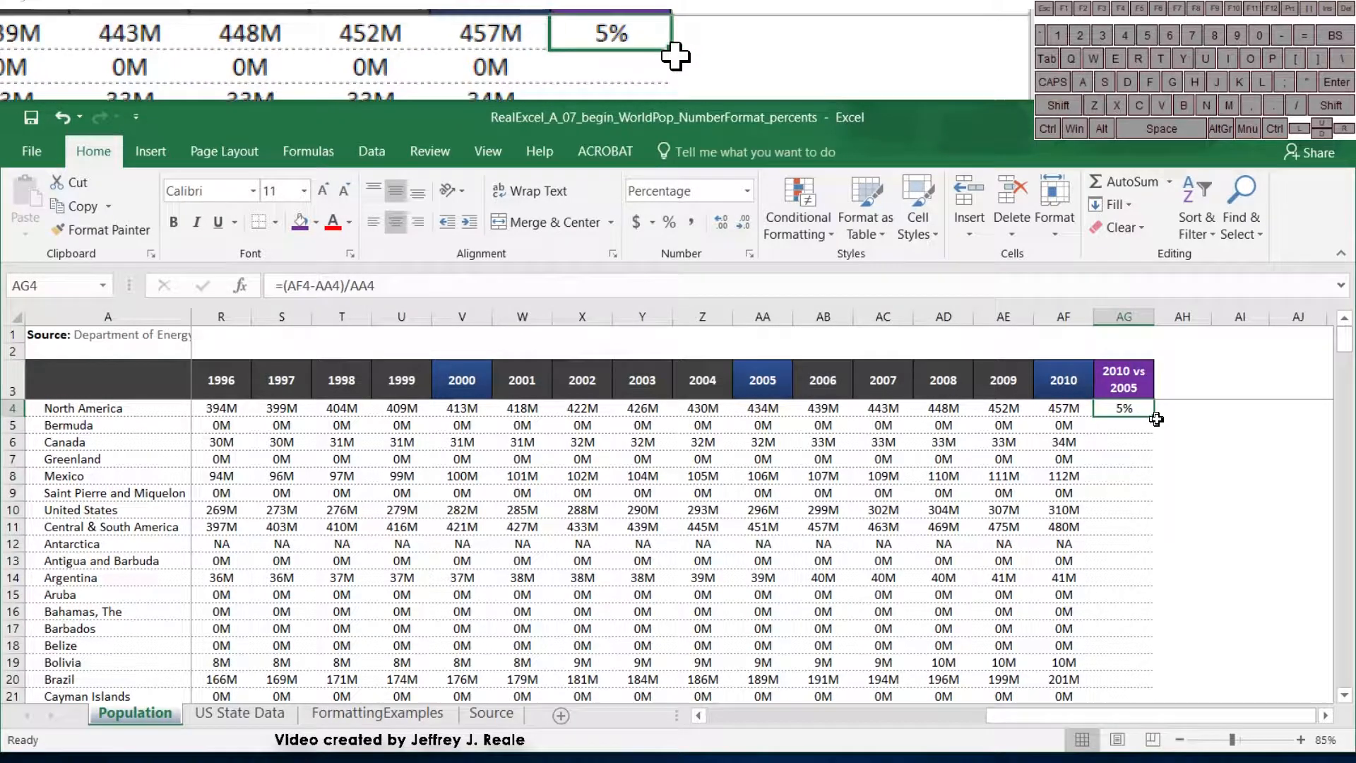
double_click(1153, 417)
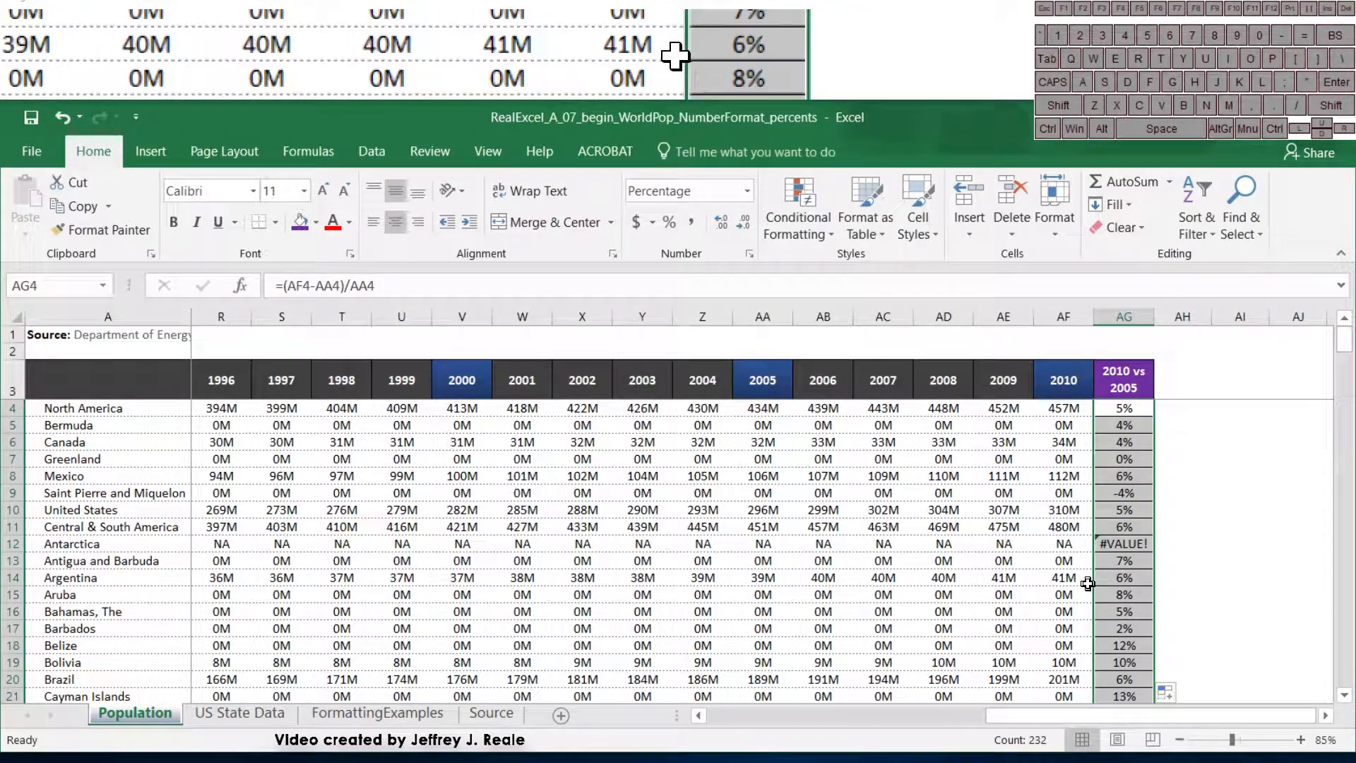
click(1174, 694)
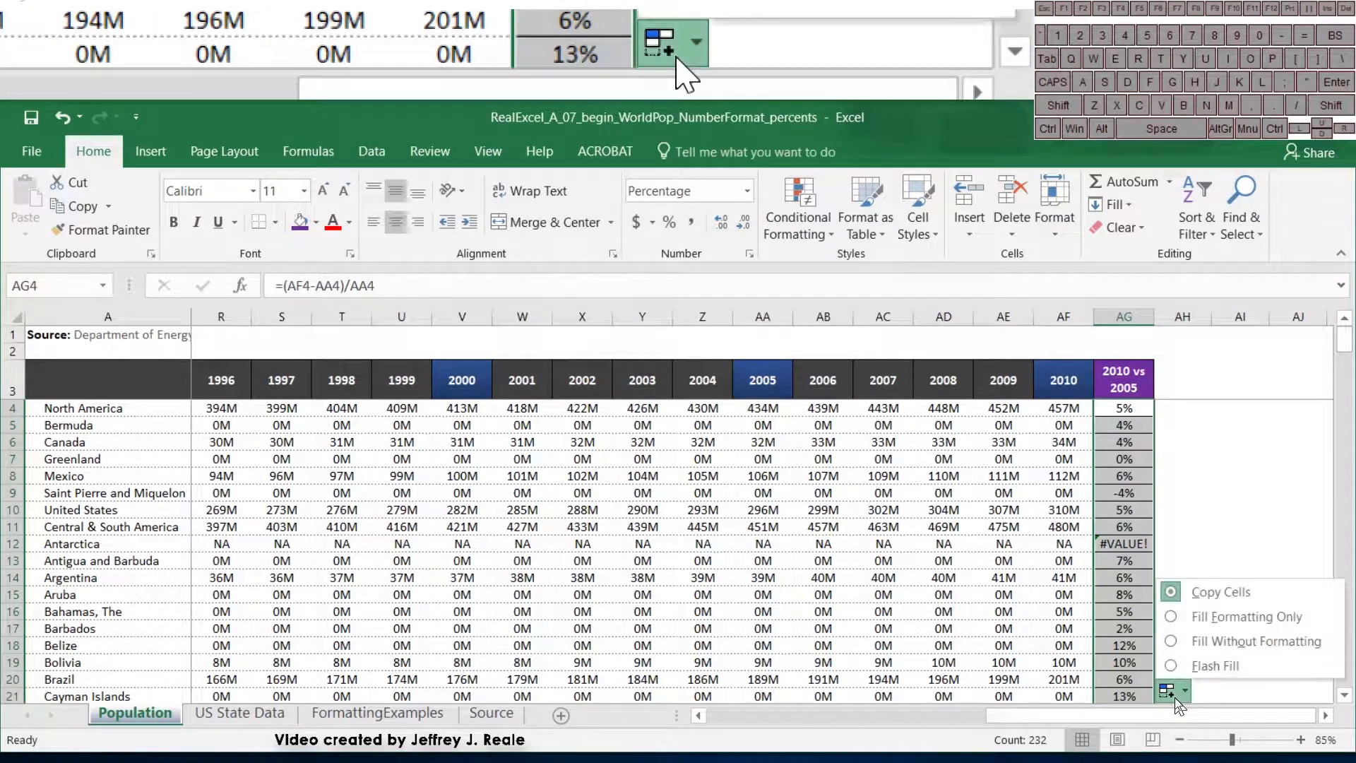
click(1220, 641)
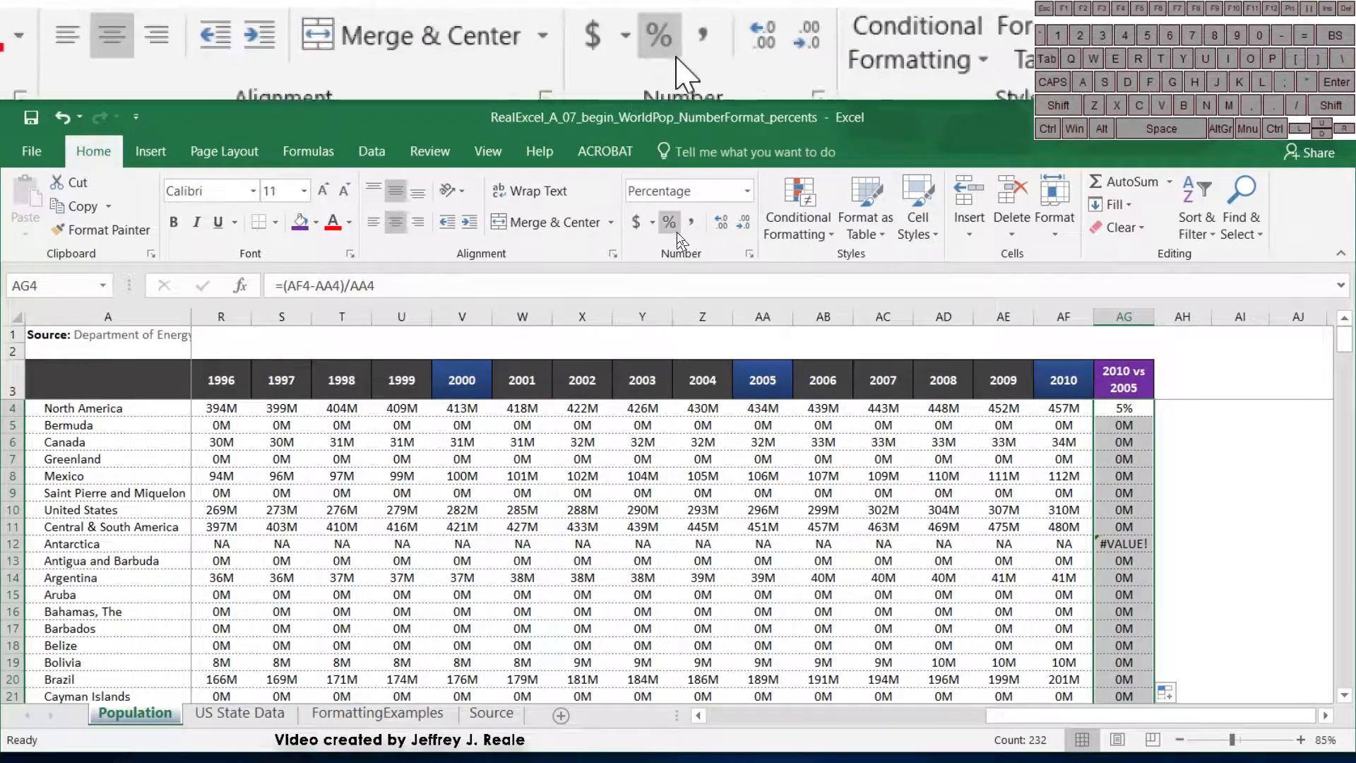
Step: Apply the percent format to the filled cells of the 2010 vs 2005 column and review the rows
click(668, 226)
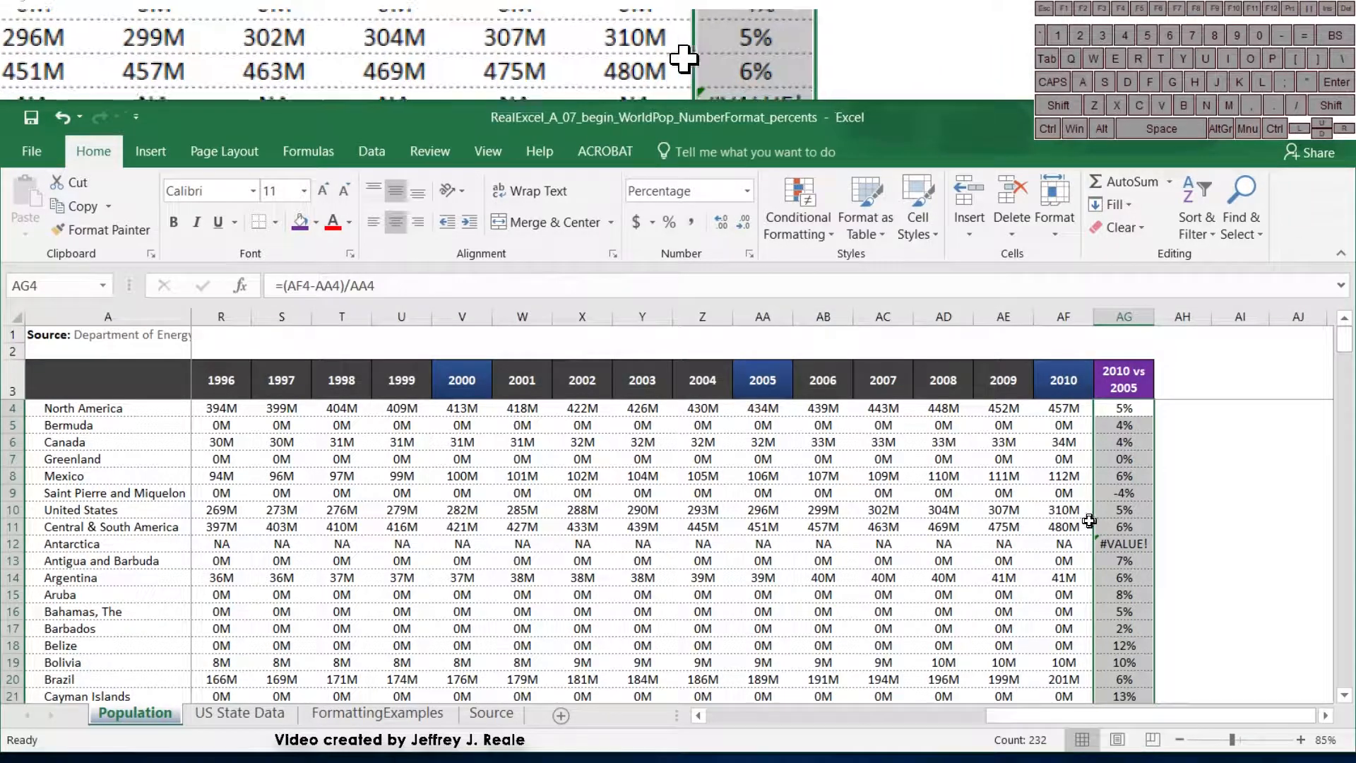
scroll(1089, 520, down, 13)
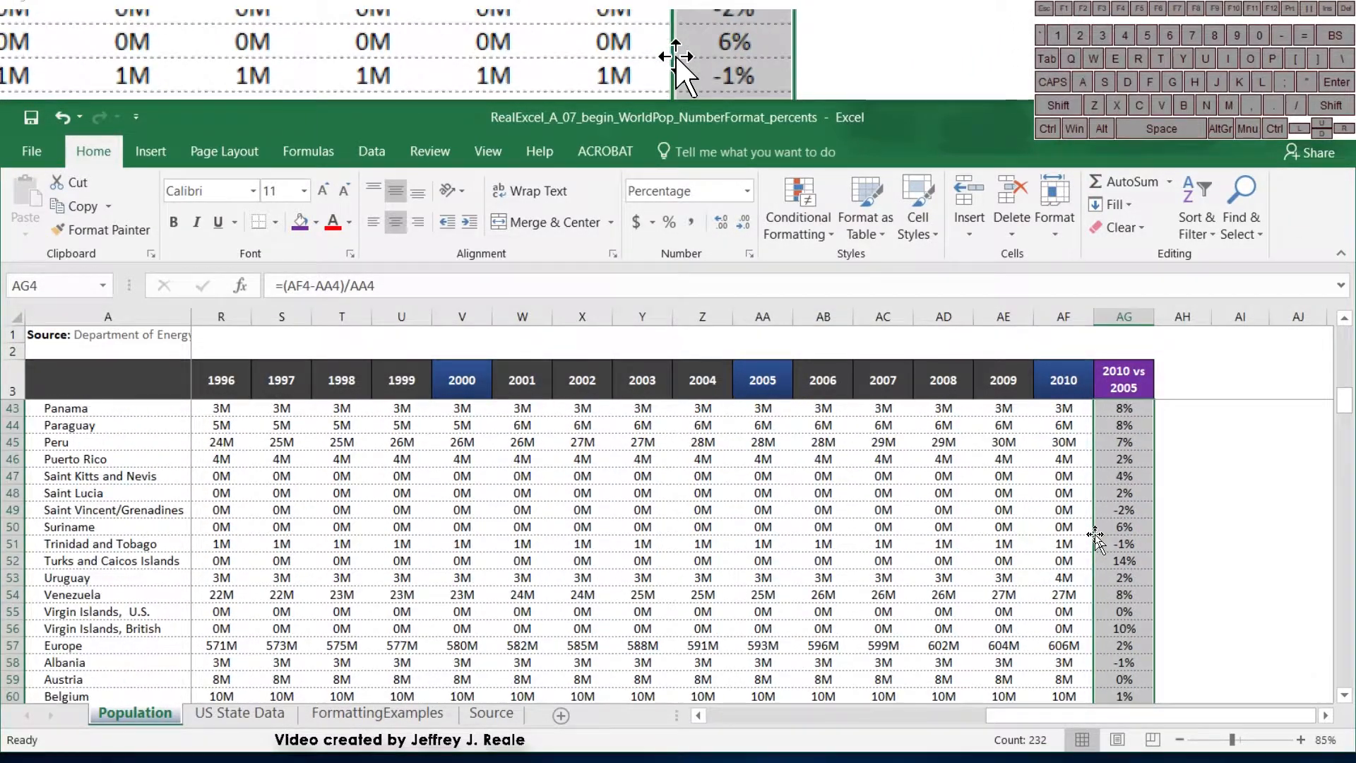
scroll(1095, 539, up, 13)
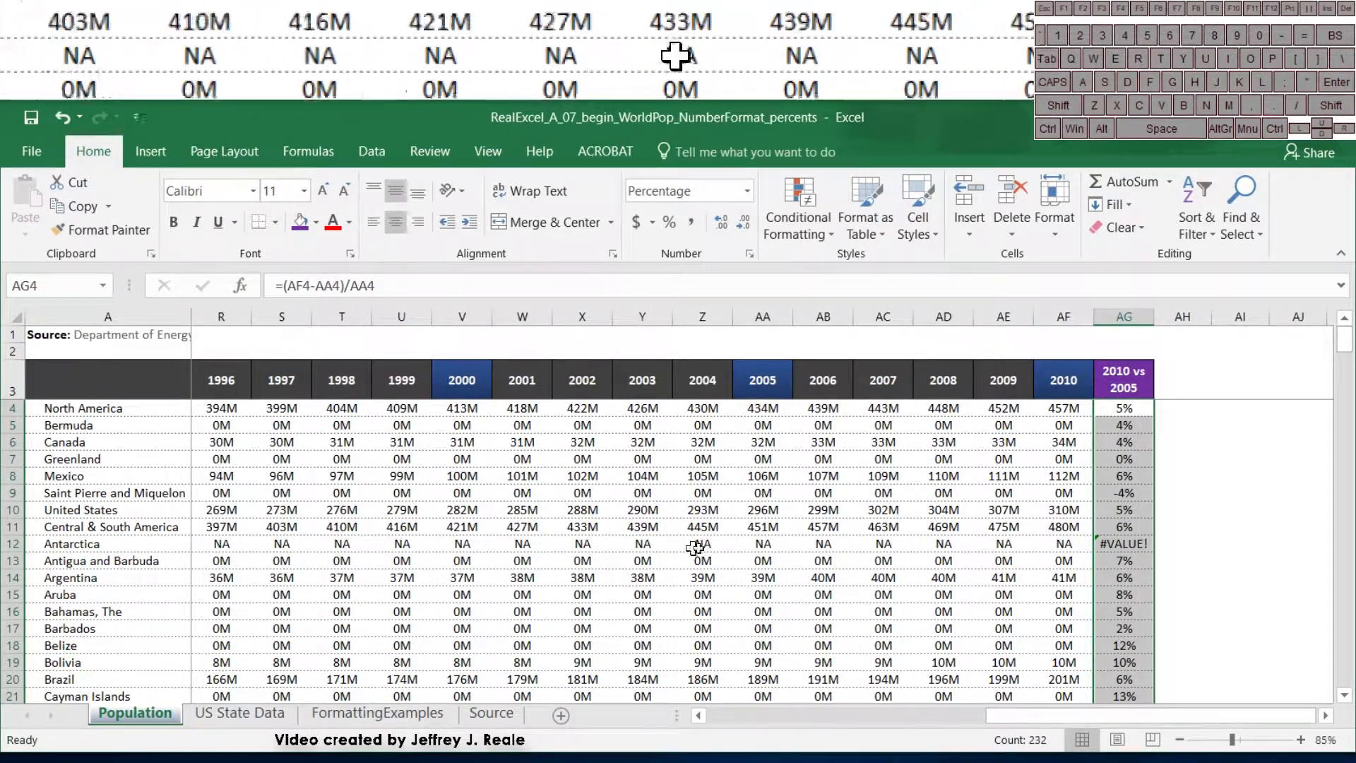
scroll(1028, 560, down, 4)
scroll(1031, 561, up, 4)
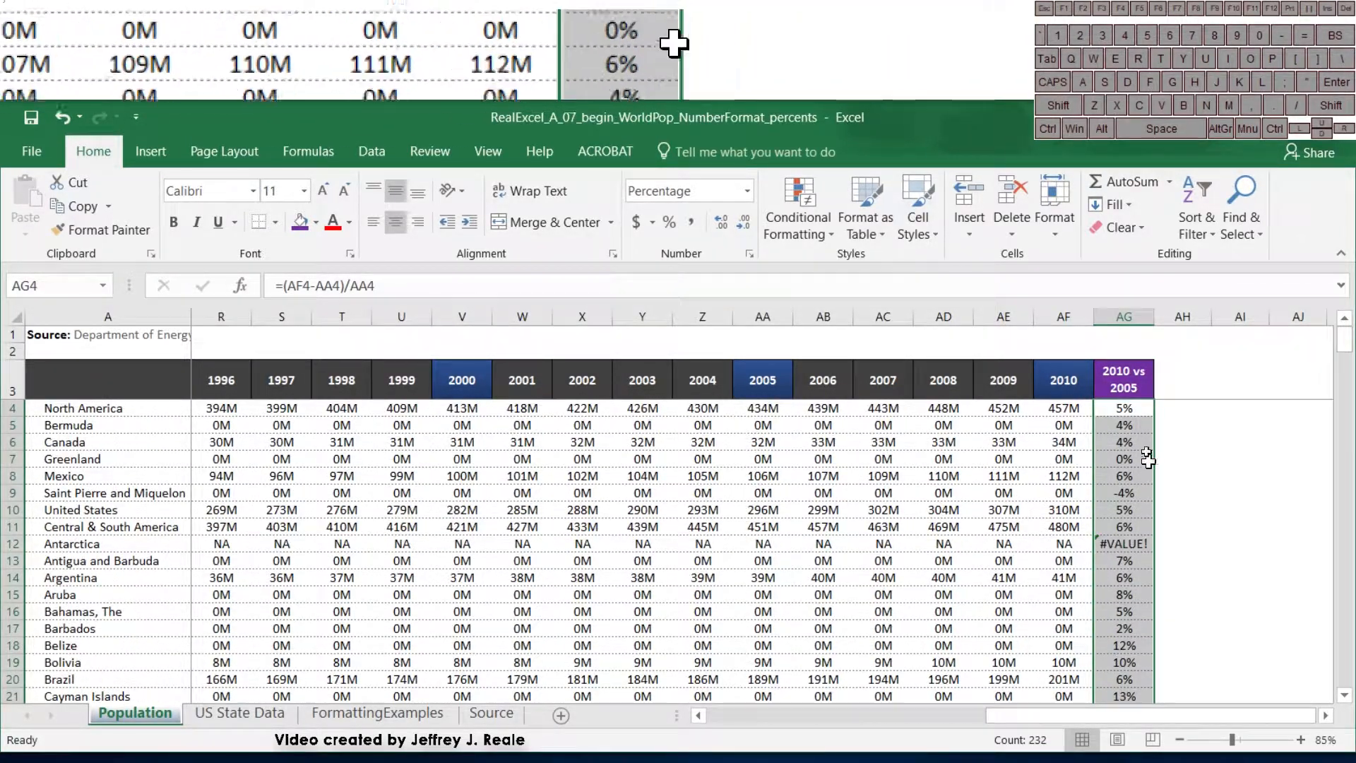
Step: Wrap the AG4 formula in IFERROR so that errors return "NA": =IFERROR((AF4-AA4)/AA4,"NA")
click(1124, 408)
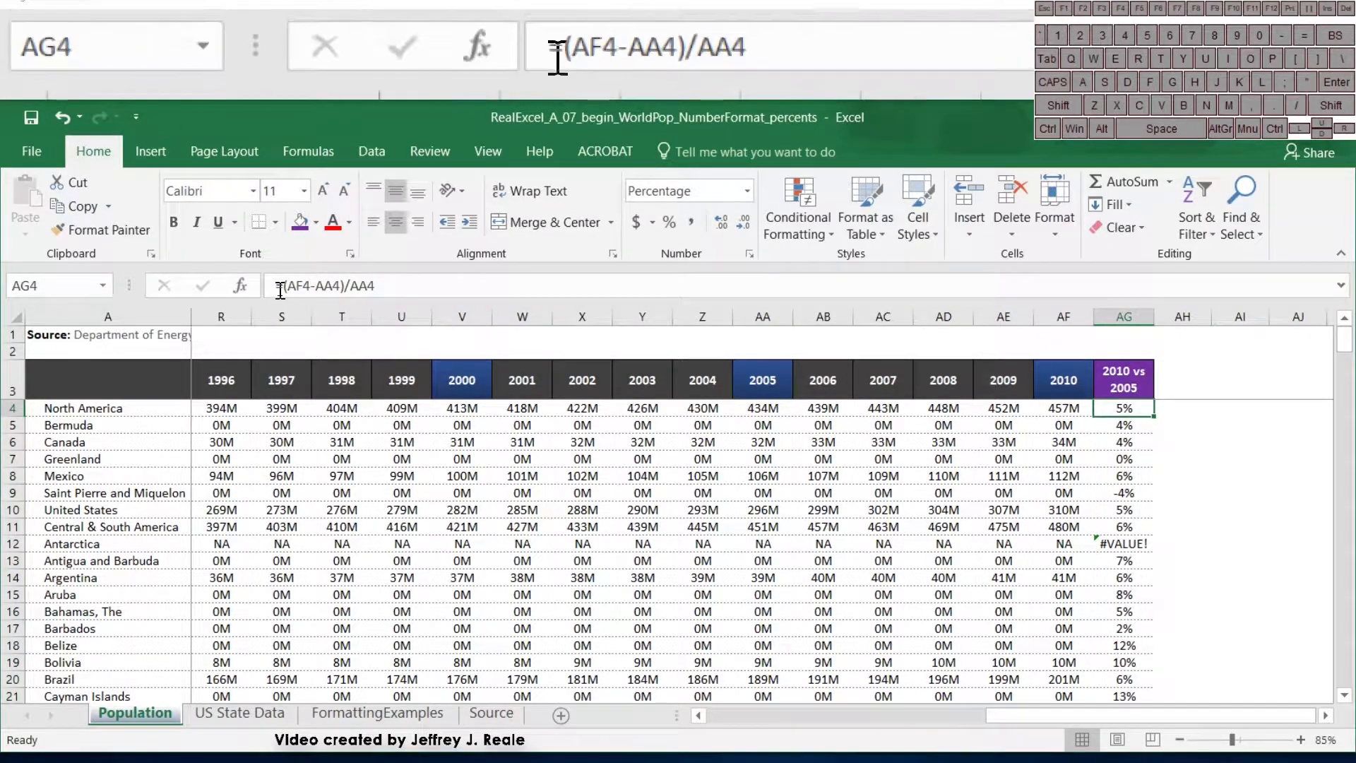
click(280, 291)
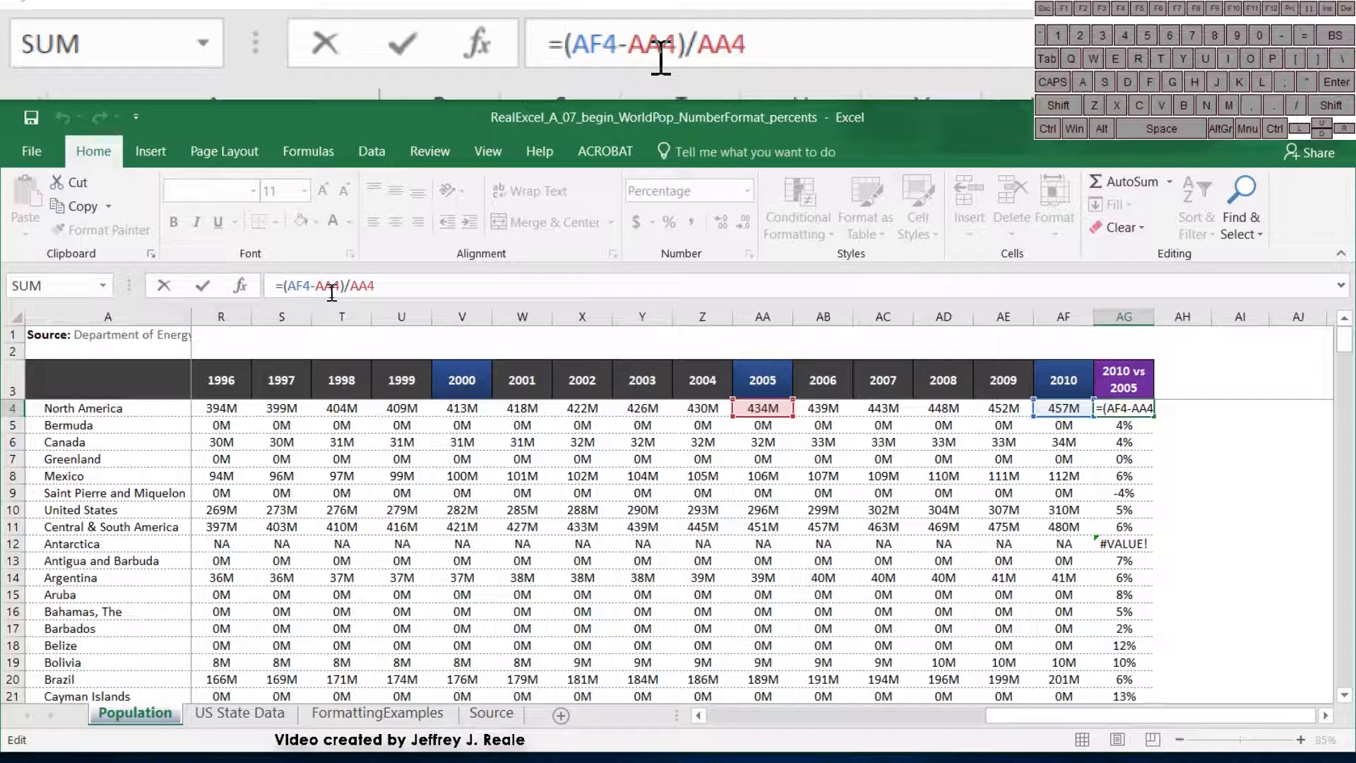
text(iferror()
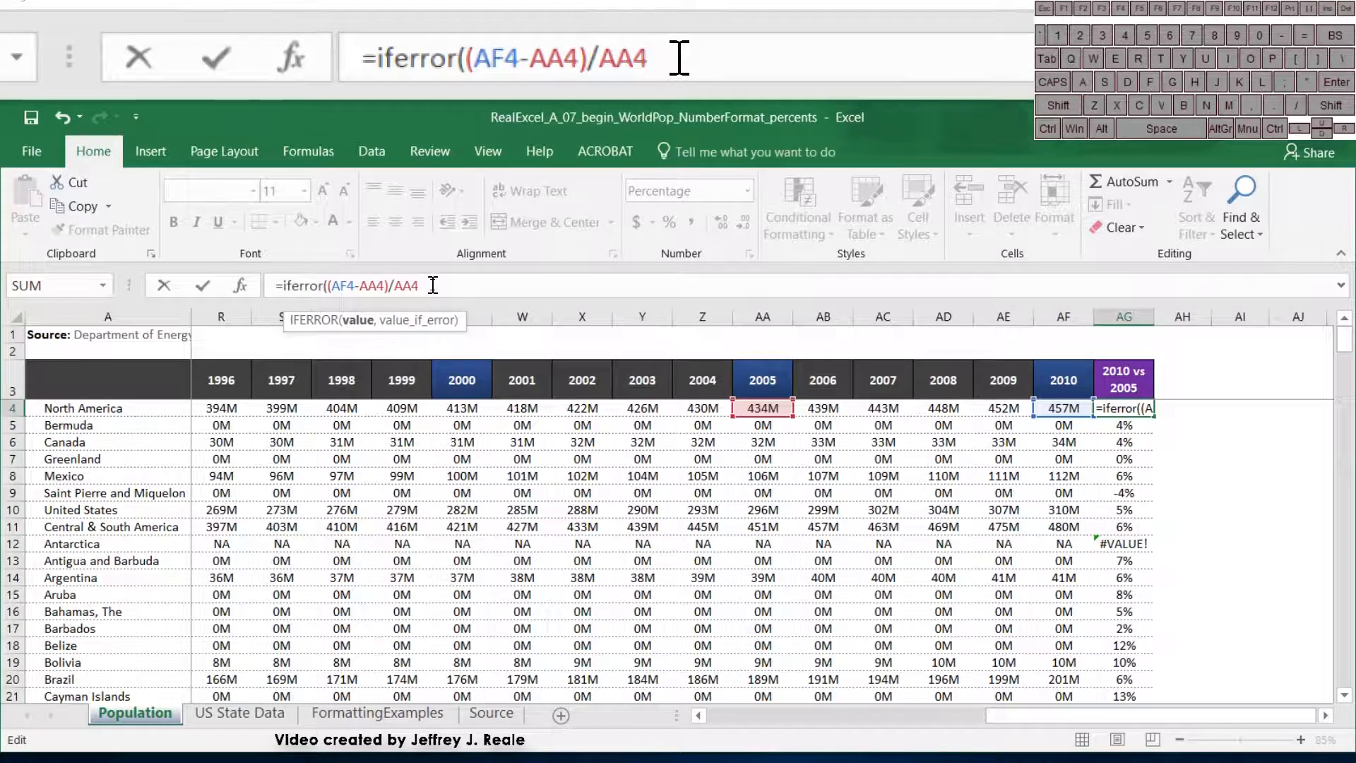
text(,)
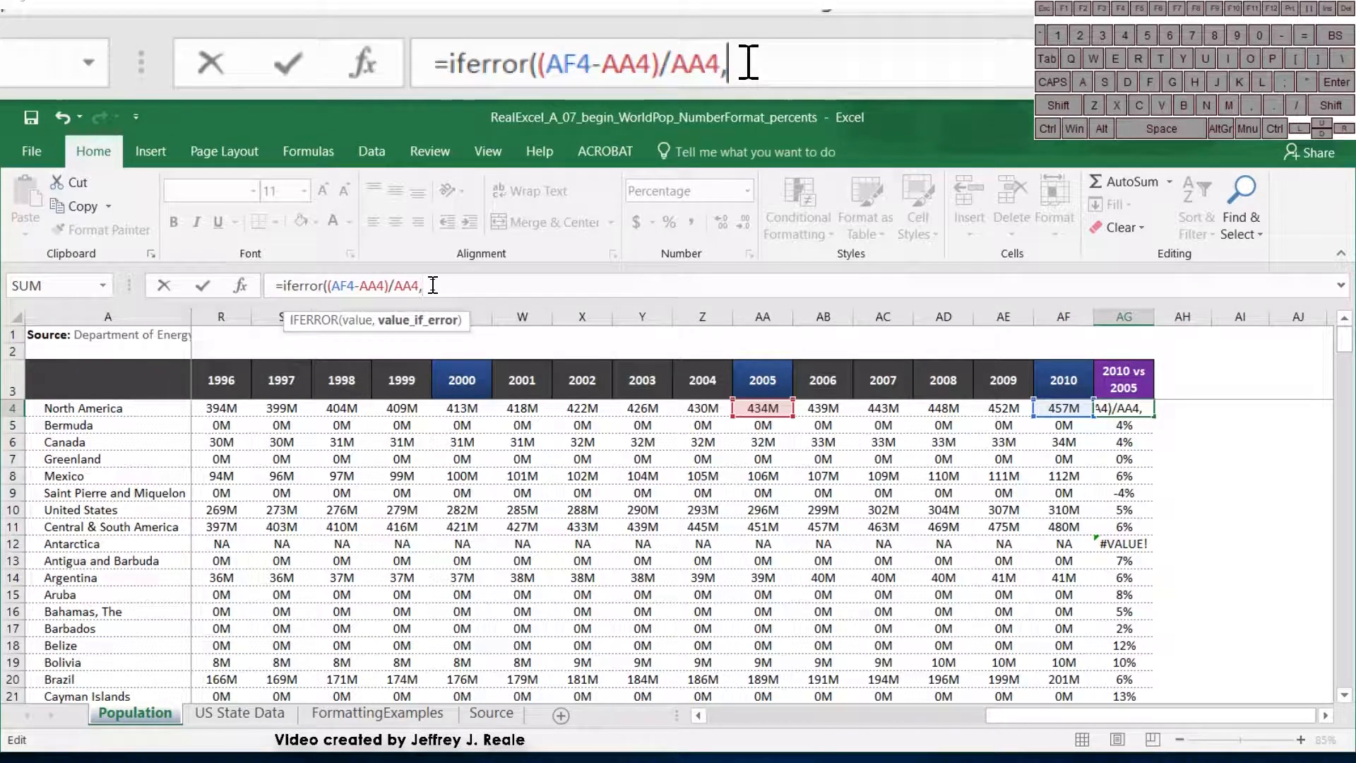
text(")
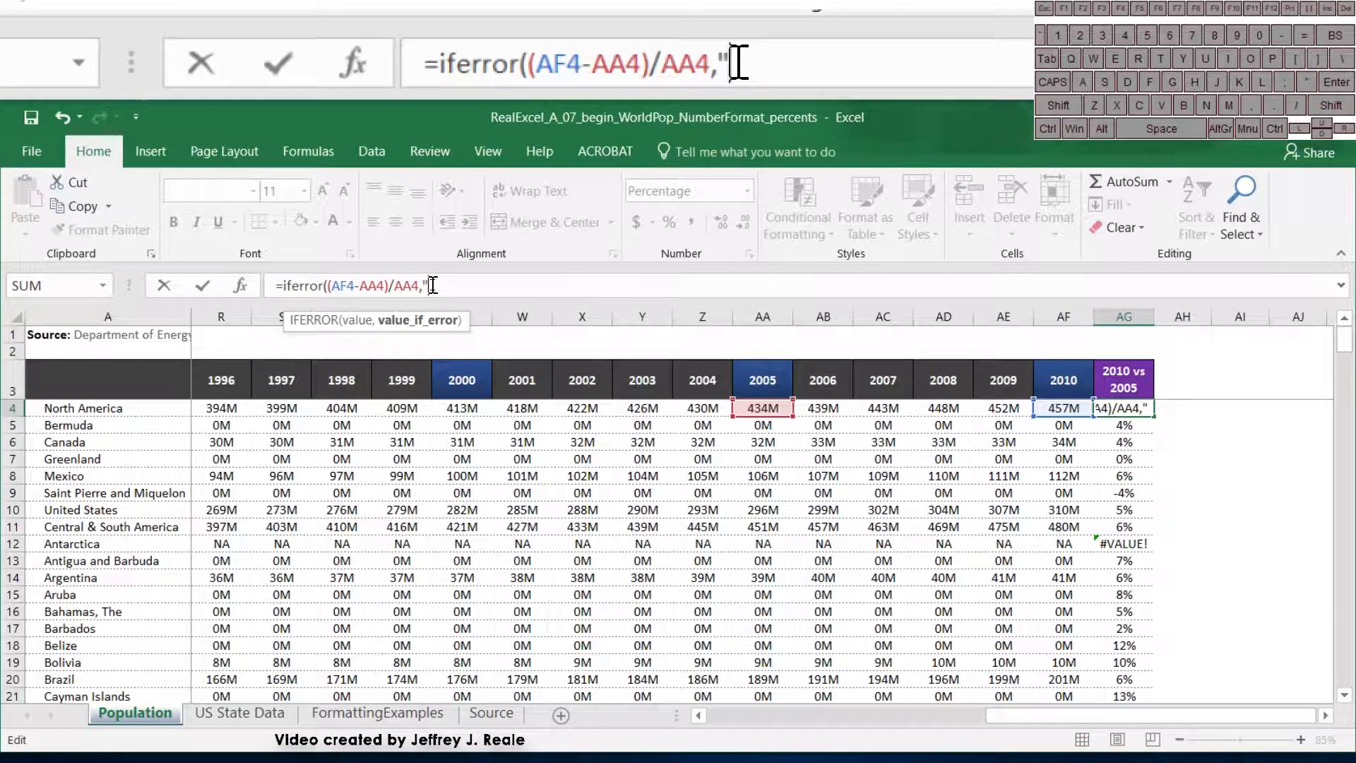
text(na"))
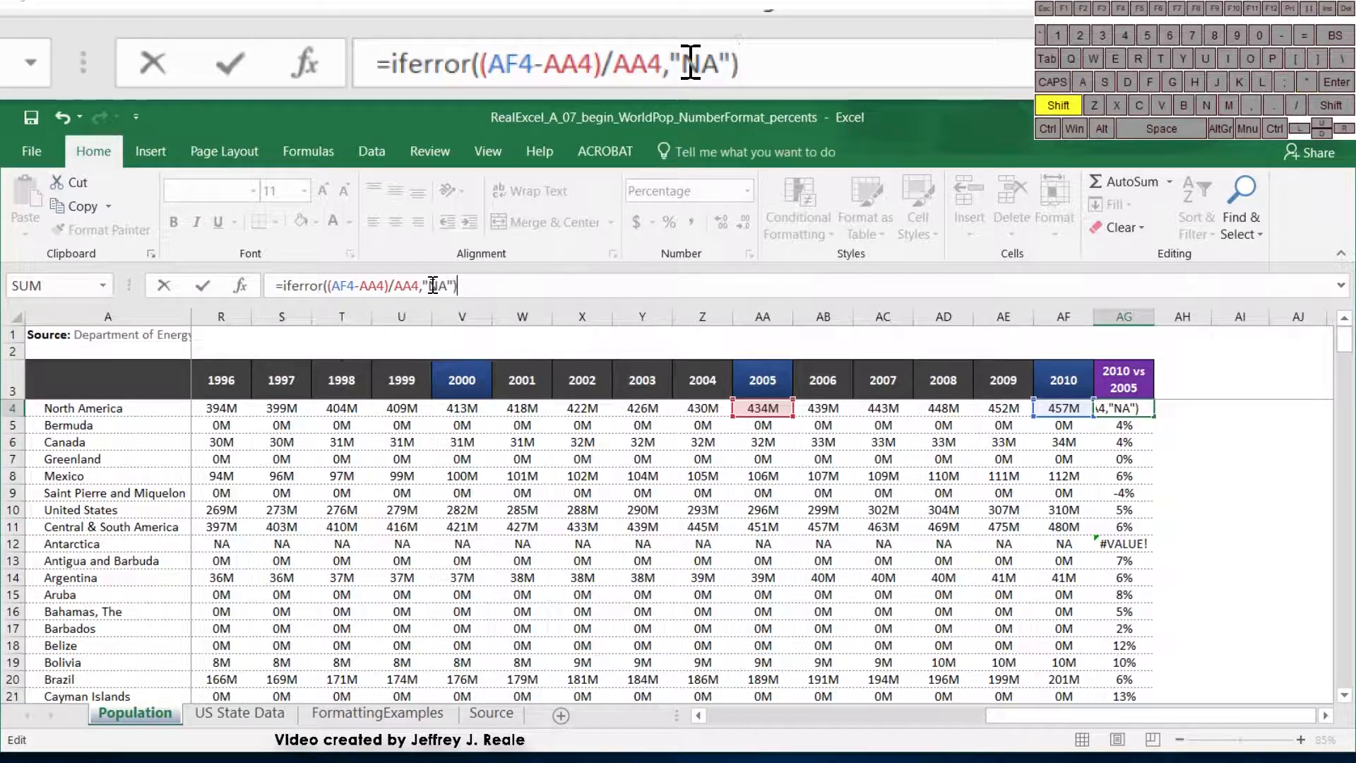
key(Return)
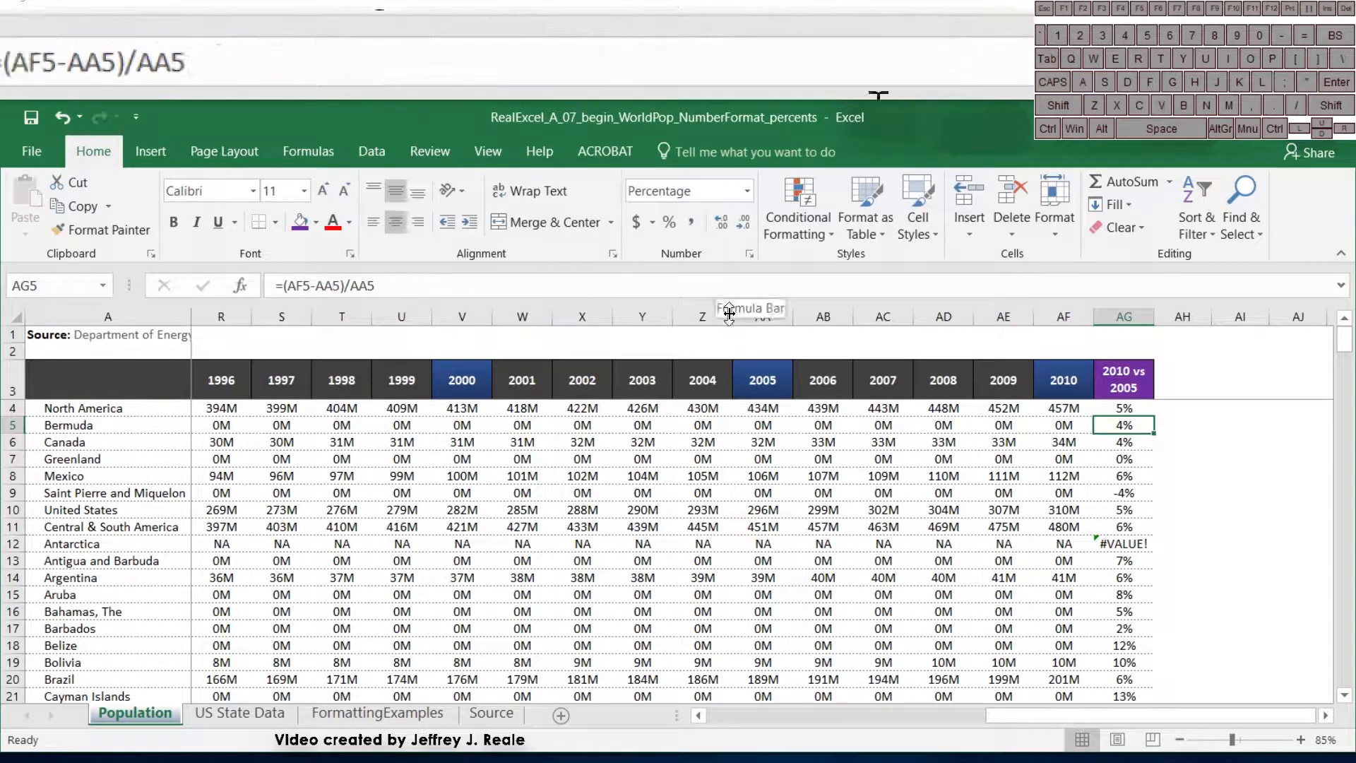
Step: Fill the IFERROR formula from AG4 down the column without formatting and check the Antarctica row
click(1146, 408)
double_click(1152, 415)
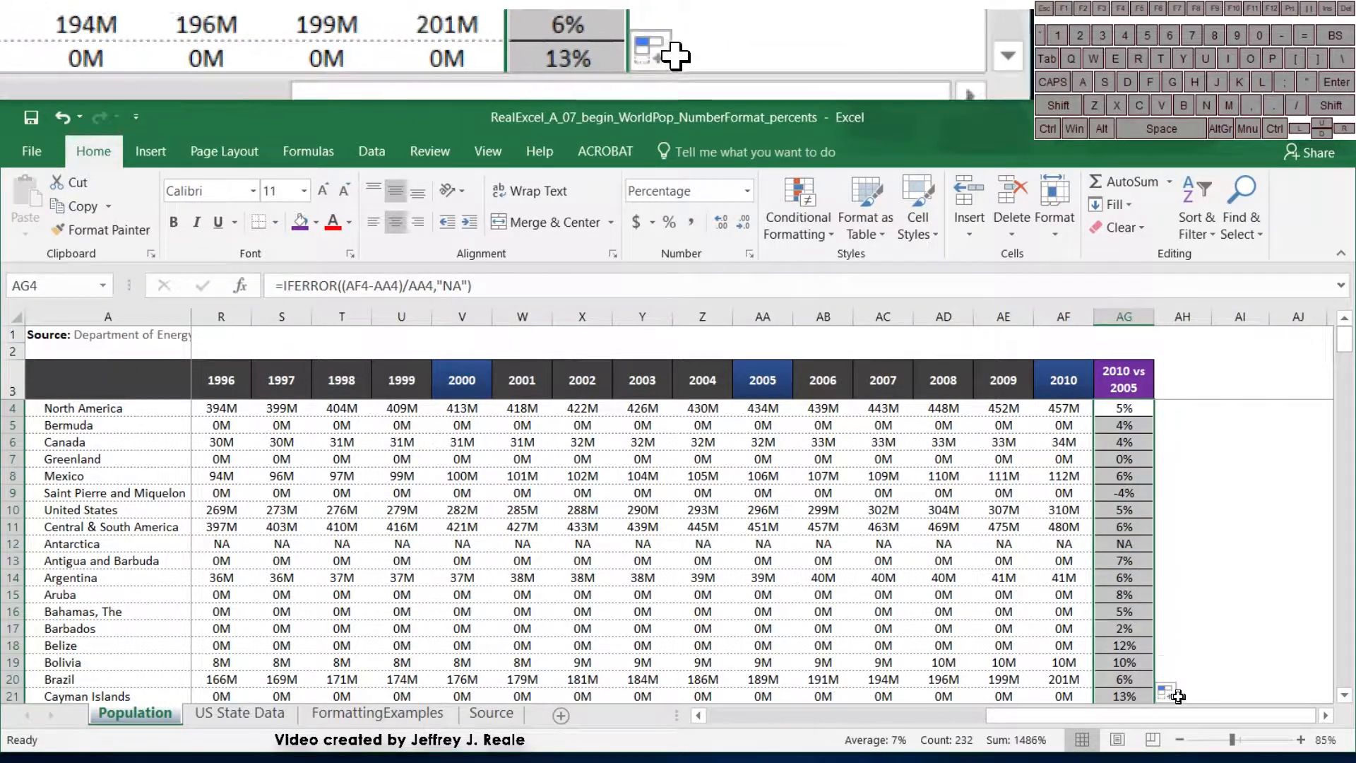
click(1169, 690)
click(1243, 641)
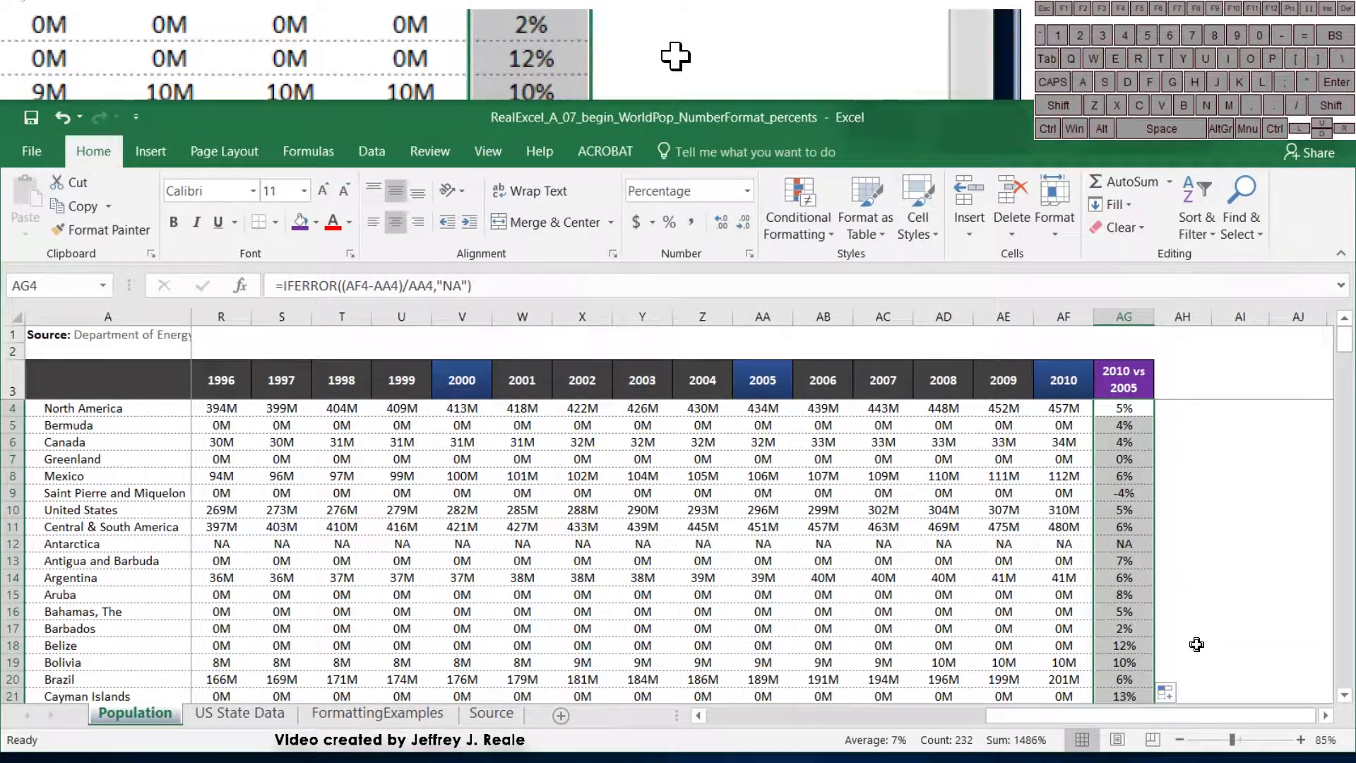
click(1130, 544)
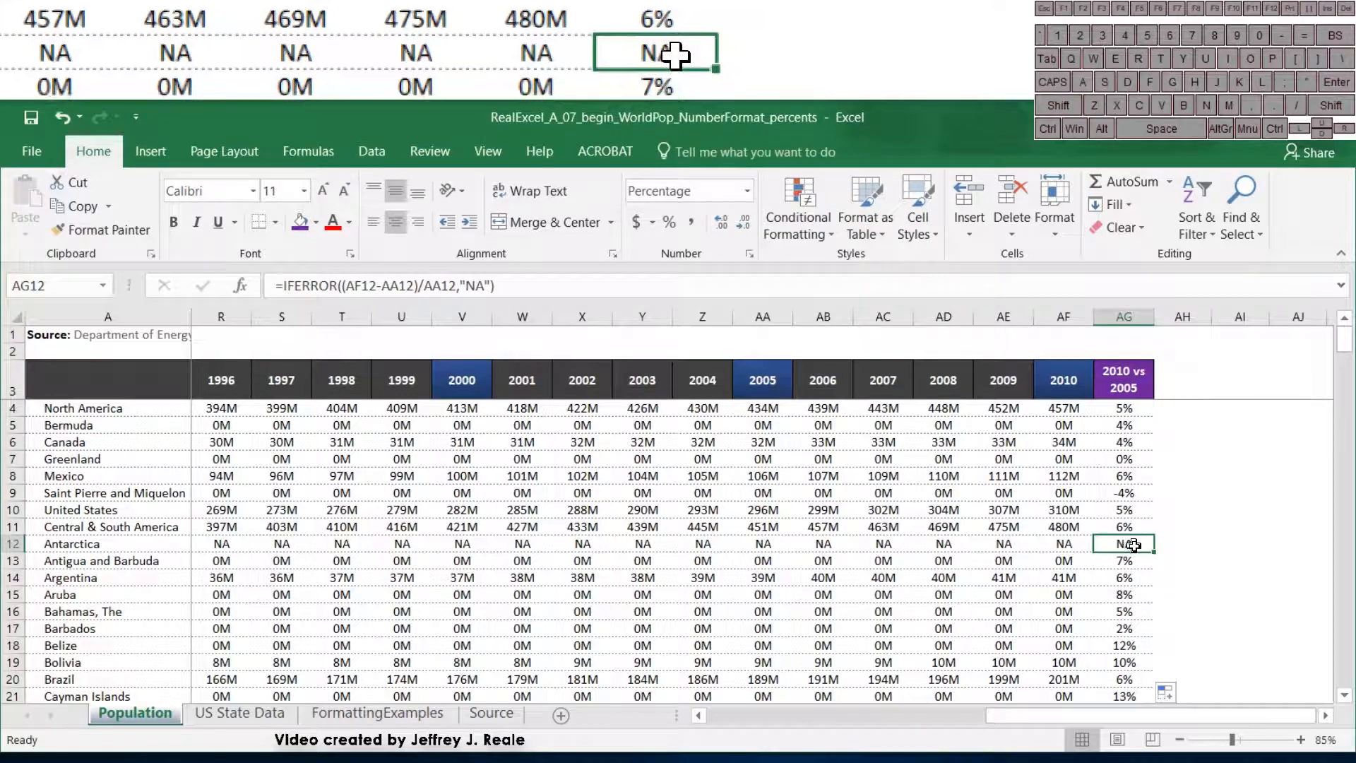
scroll(1127, 547, down, 6)
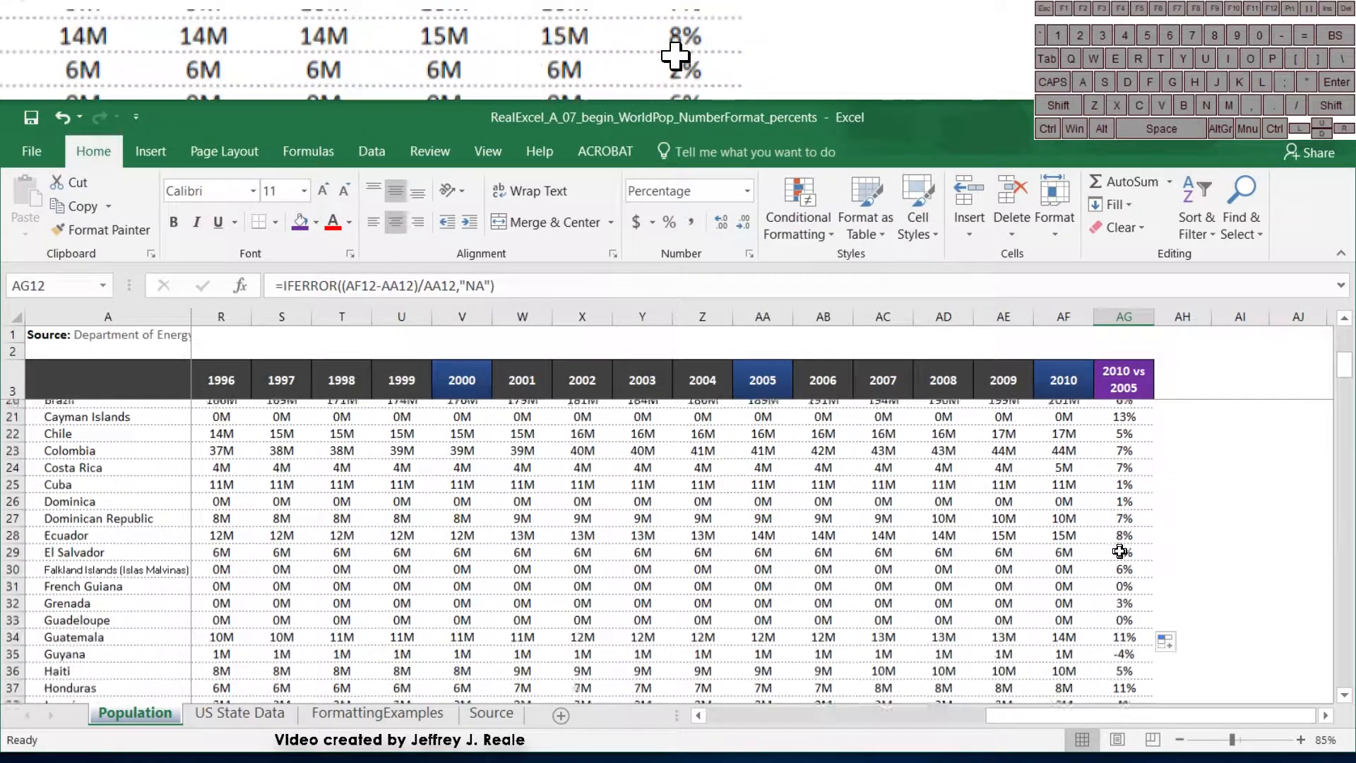
Step: Apply the custom number format +0% to the 2010 vs 2005 values from AG4 down to the World row
scroll(1119, 552, up, 6)
scroll(1126, 549, down, 11)
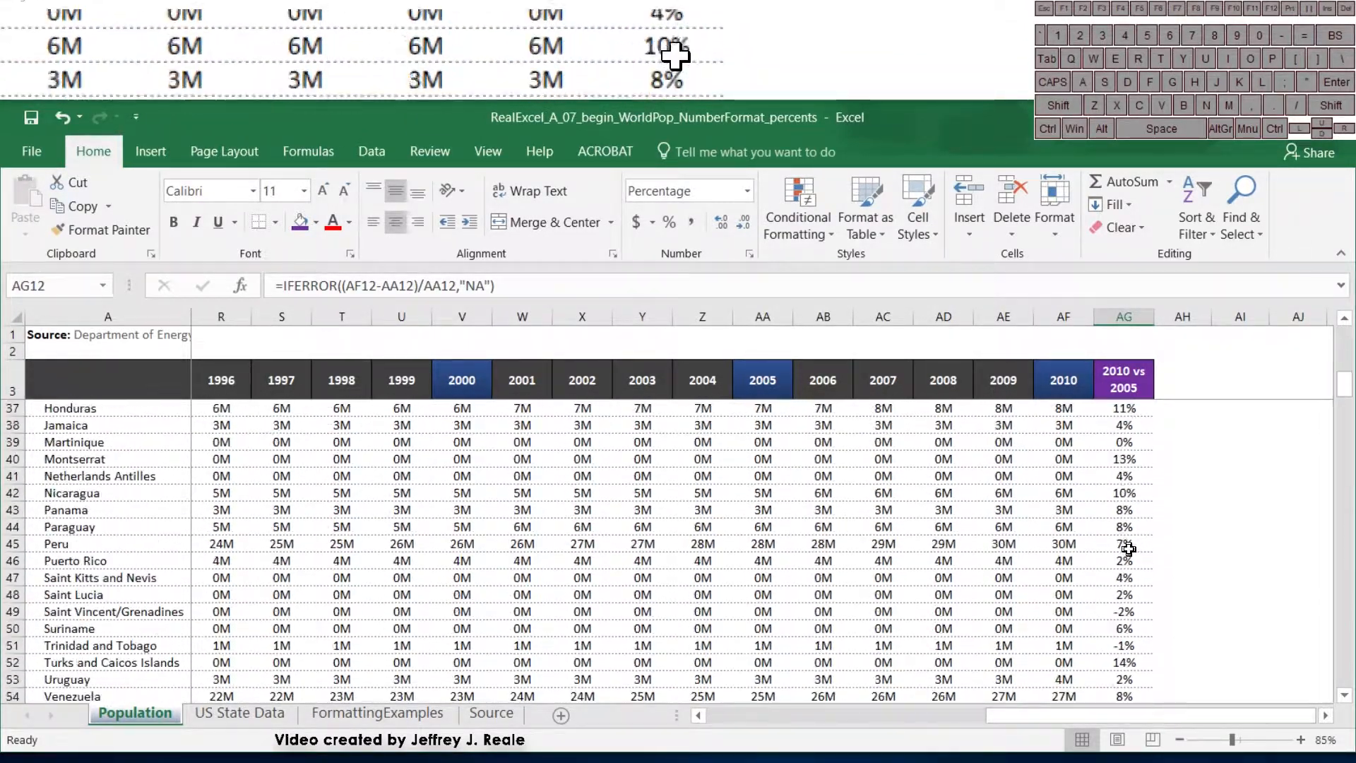
scroll(1128, 549, down, 6)
scroll(1130, 554, up, 17)
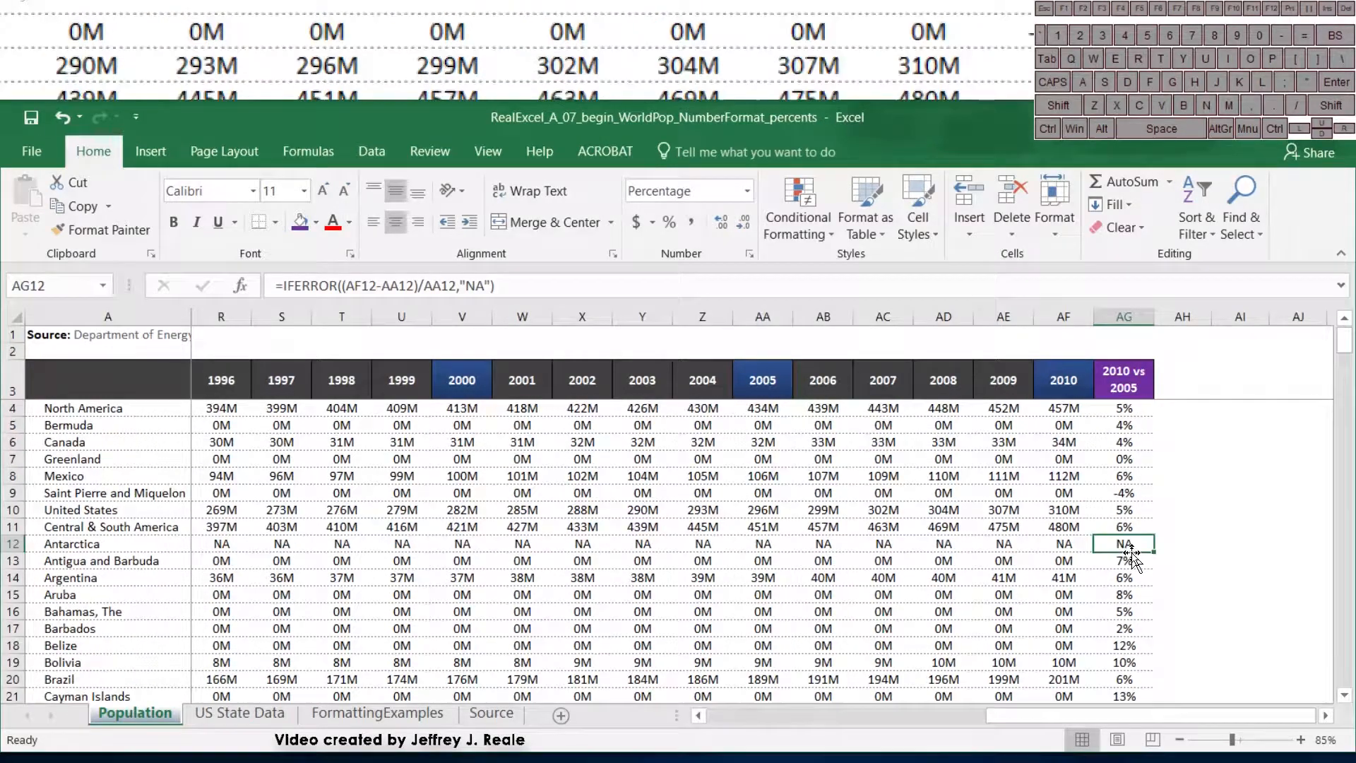
click(1127, 406)
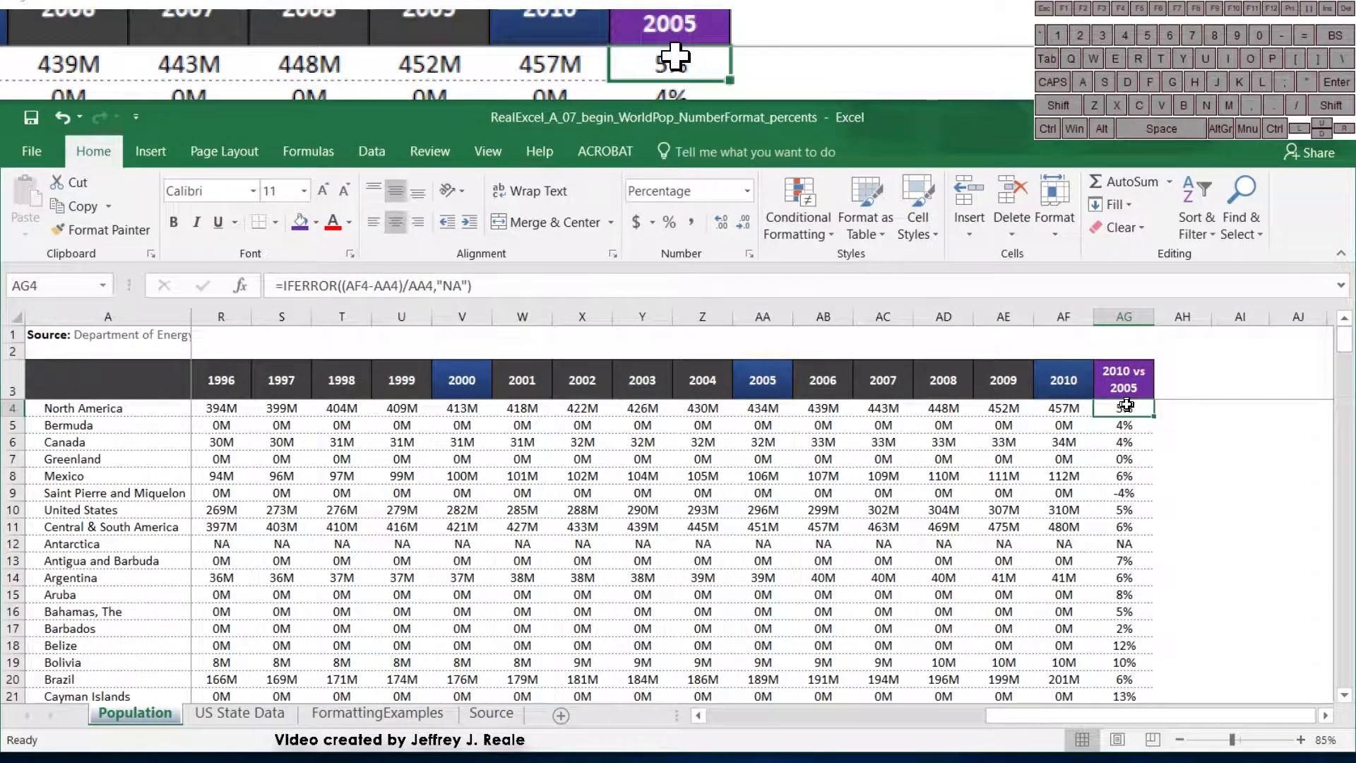
key(ctrl+shift+Down)
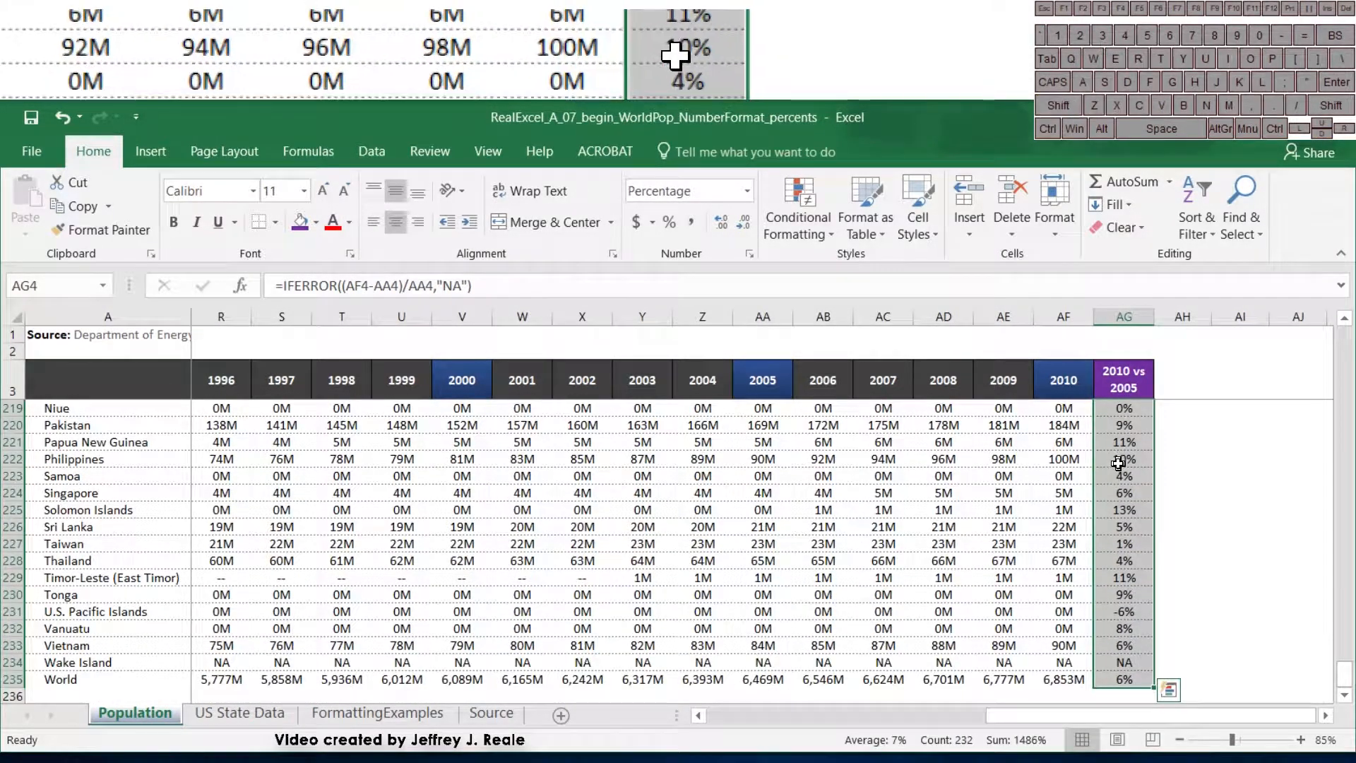
right_click(1119, 463)
click(1171, 376)
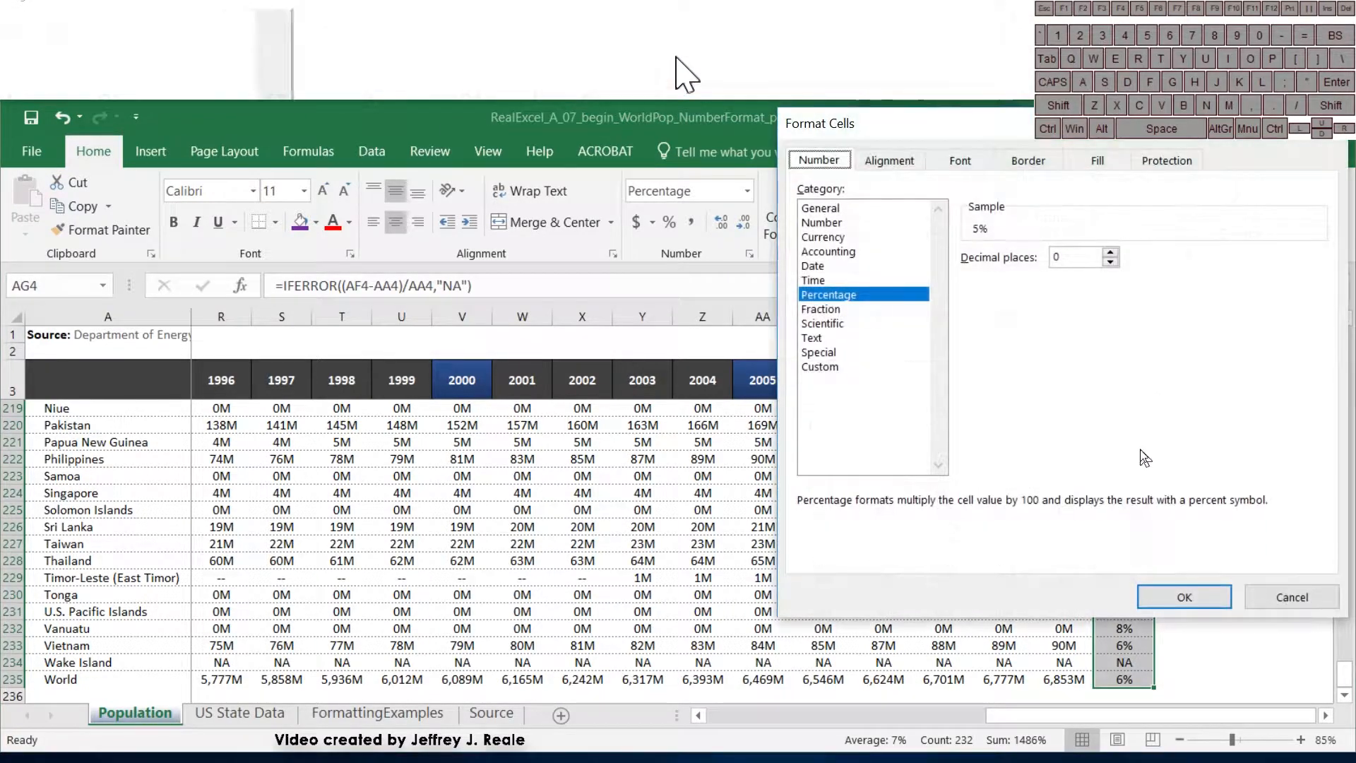
drag(918, 122, 343, 161)
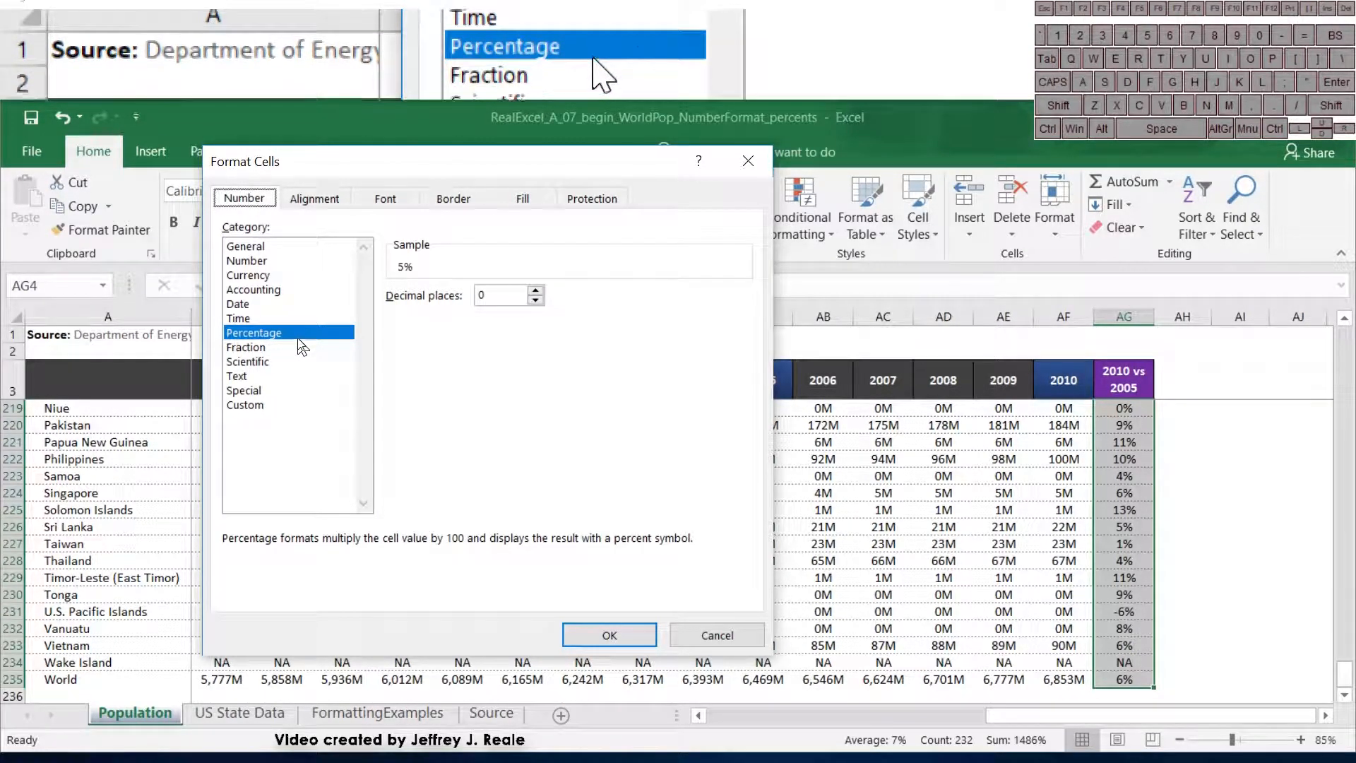
click(259, 406)
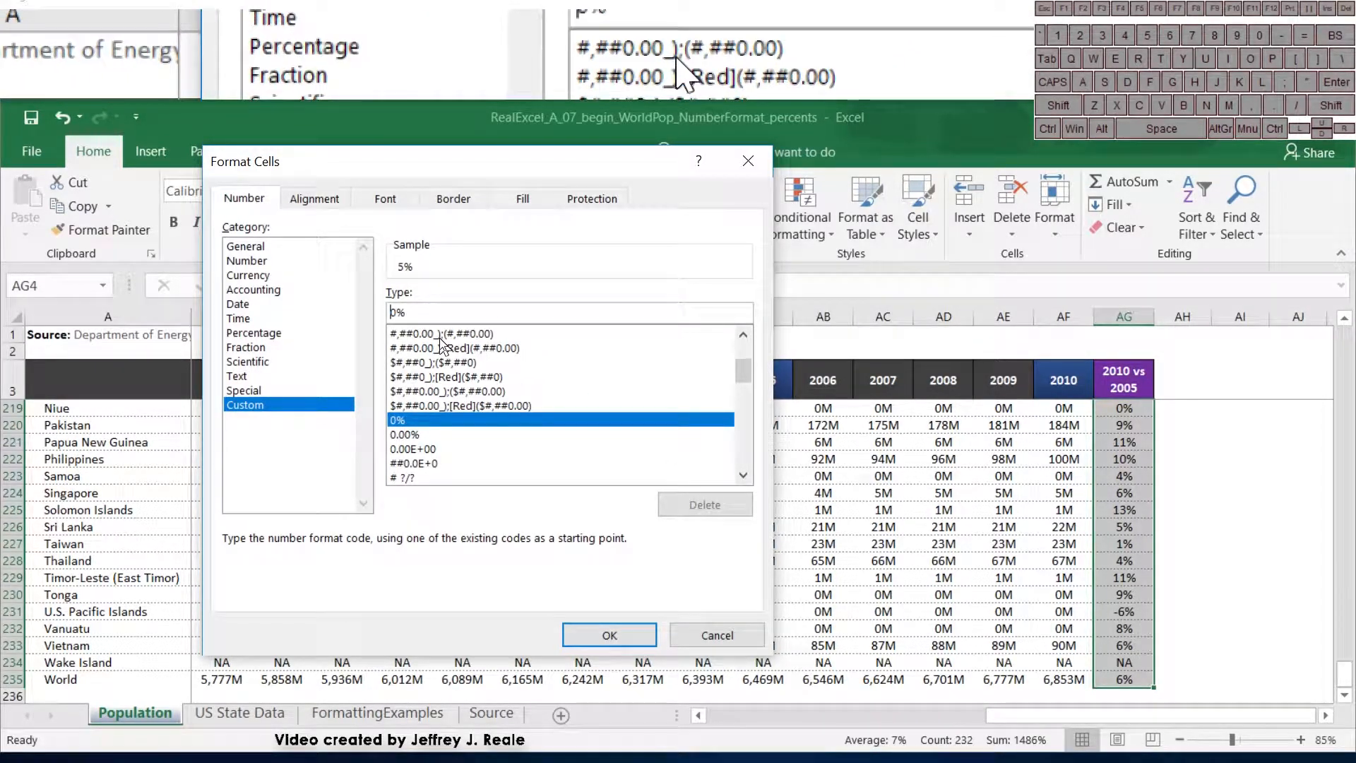
text(+)
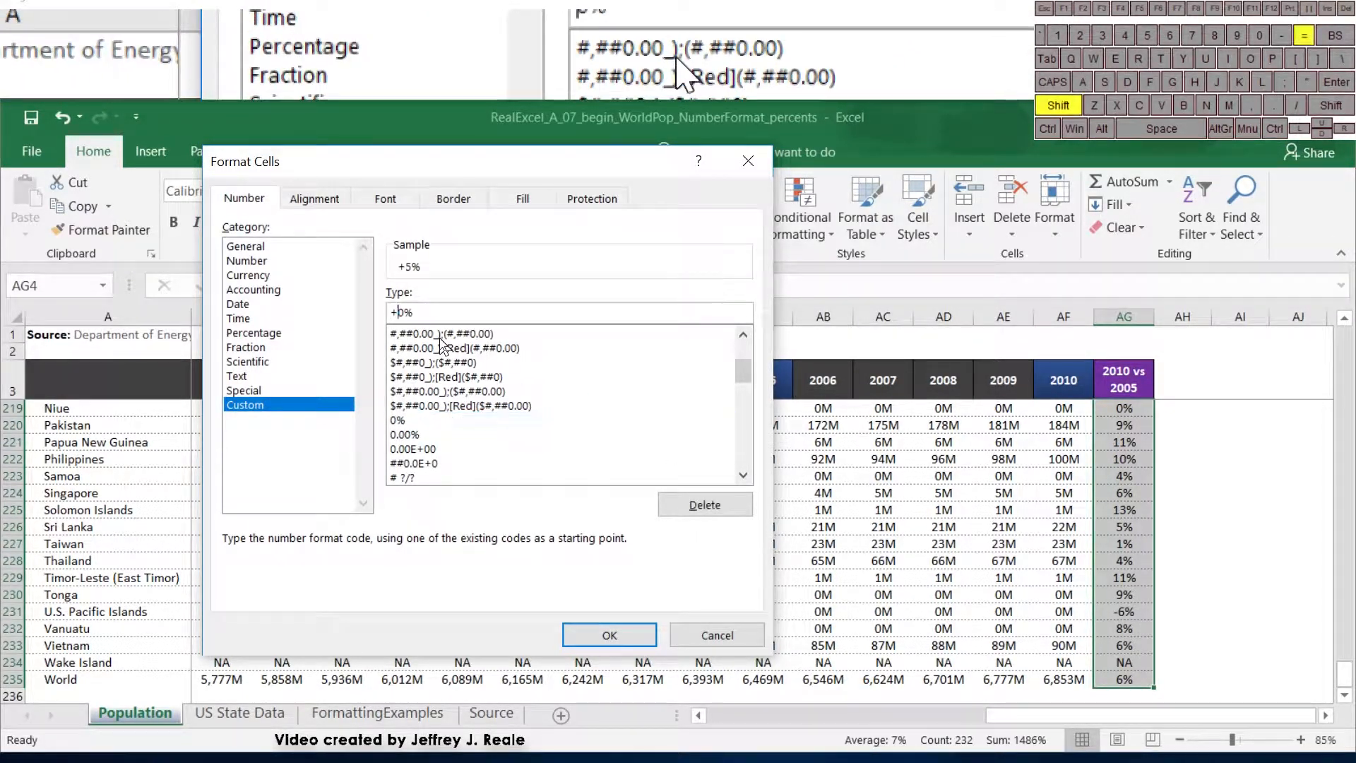
click(582, 632)
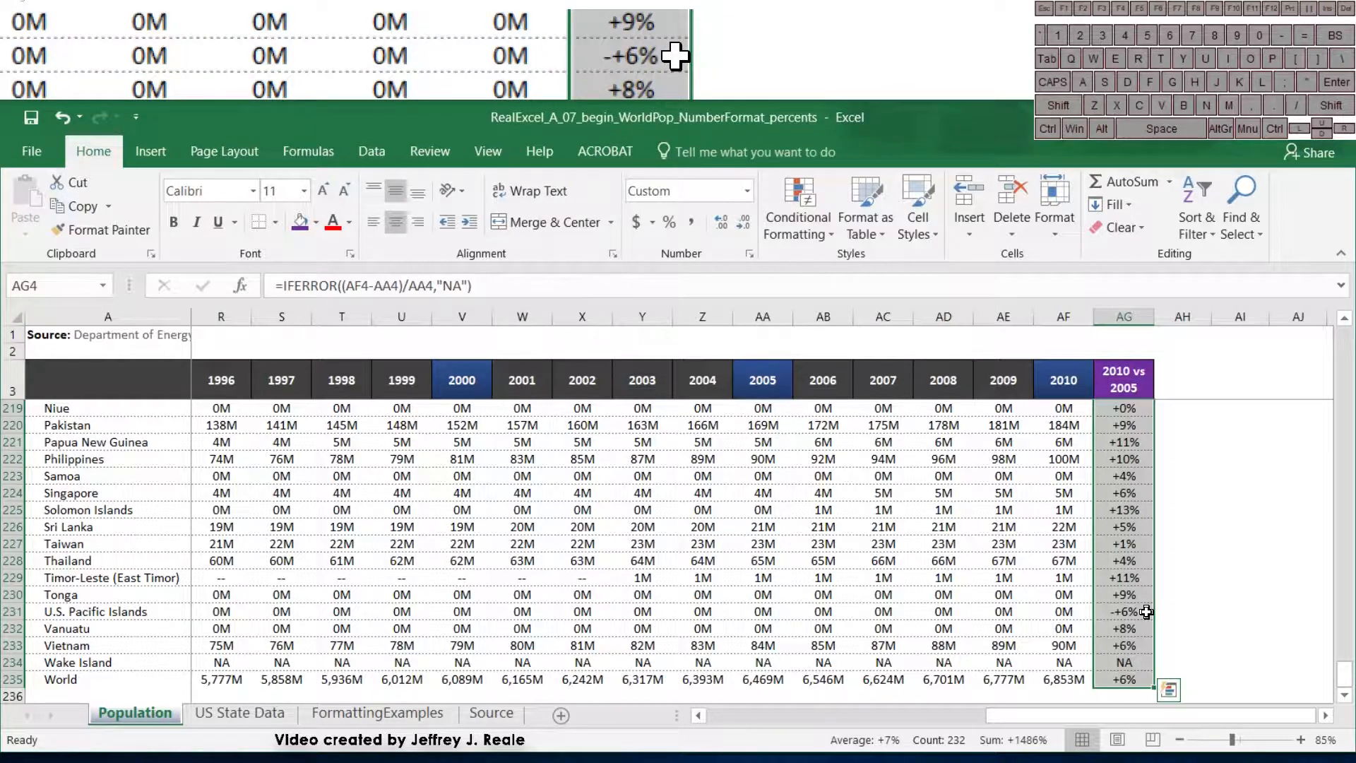
Step: Extend the custom format of the 2010 vs 2005 values to +0%;"negative" so that negative changes display a word
right_click(1132, 573)
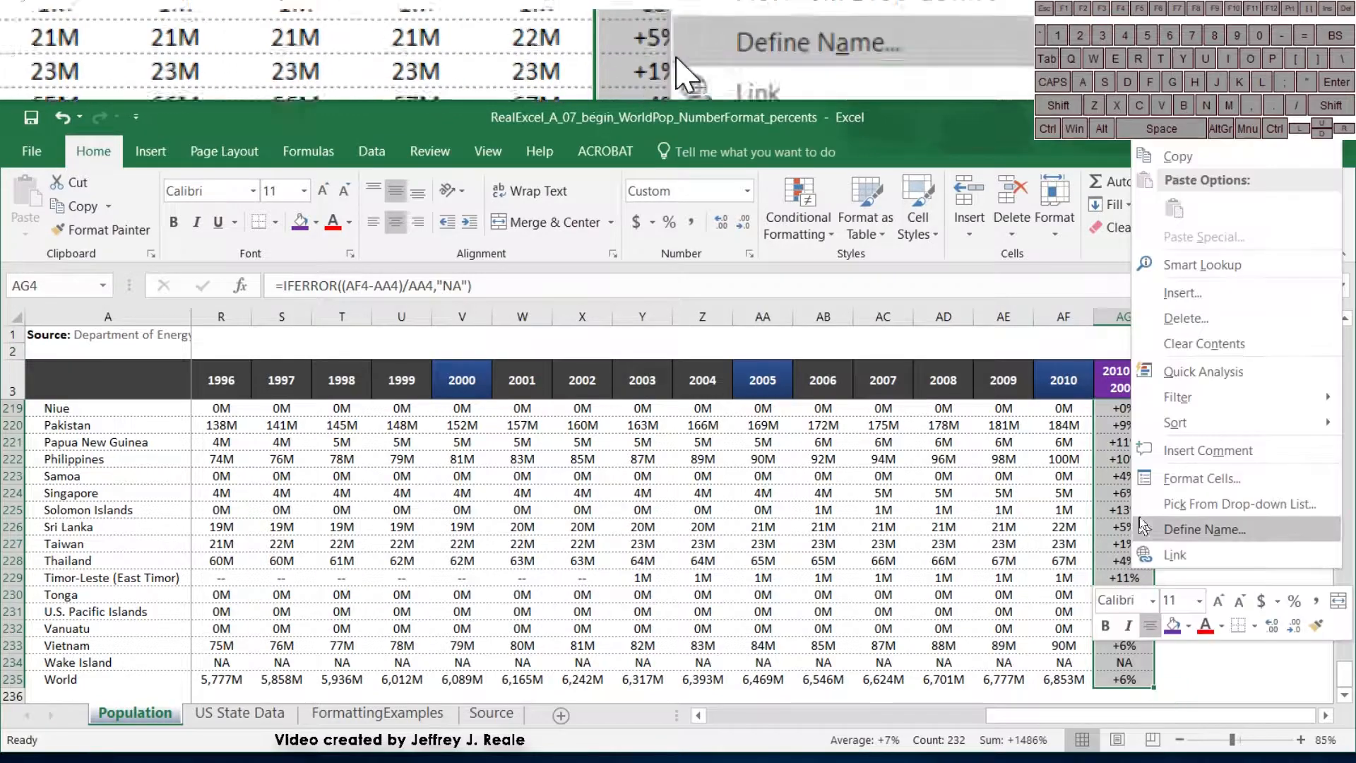
click(1165, 476)
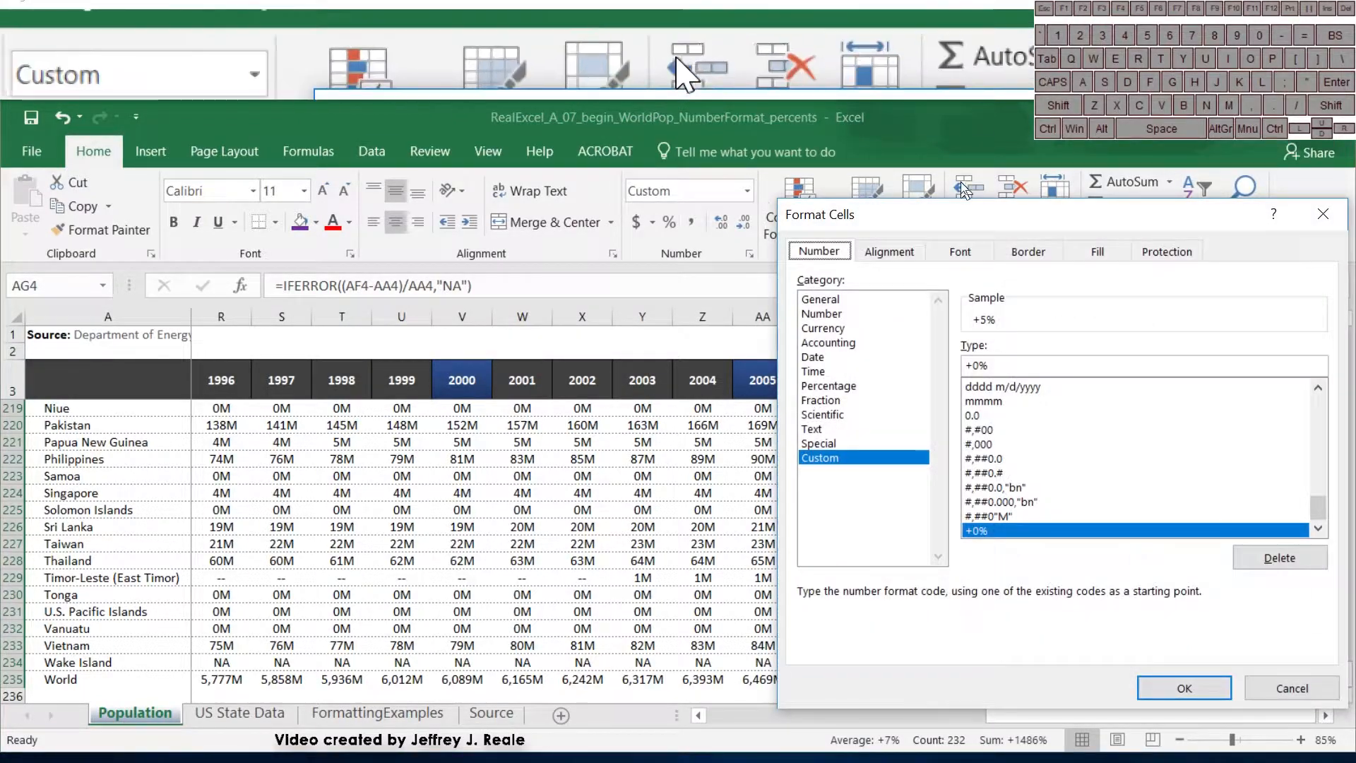
drag(974, 216, 526, 187)
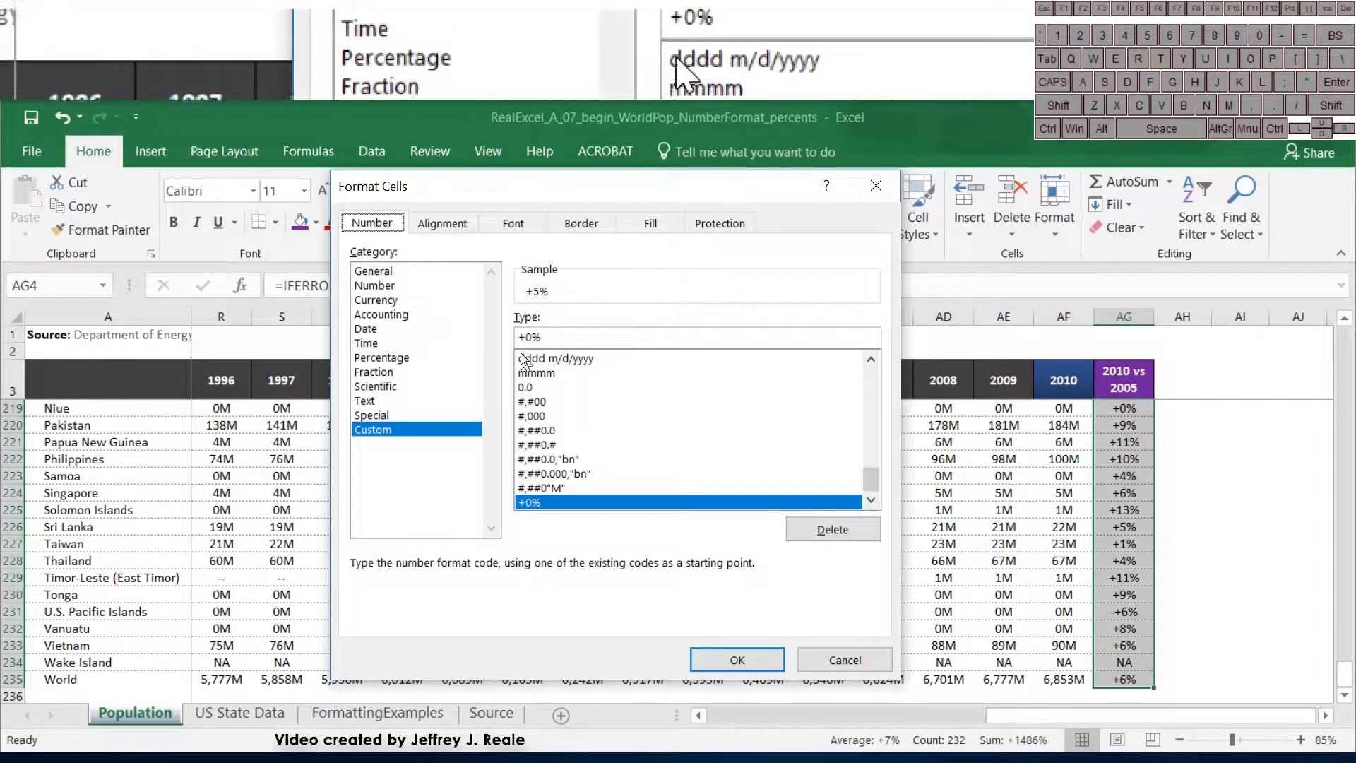
click(576, 336)
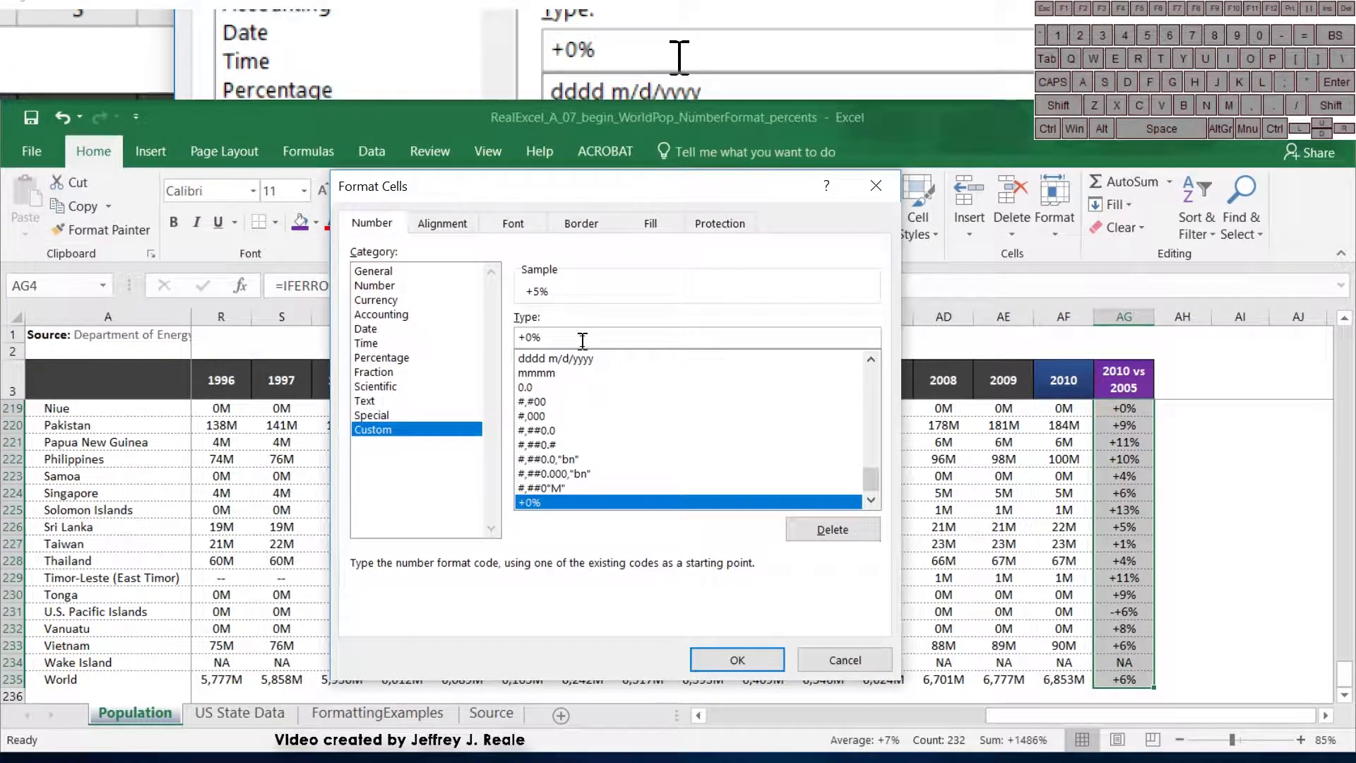
text(;)
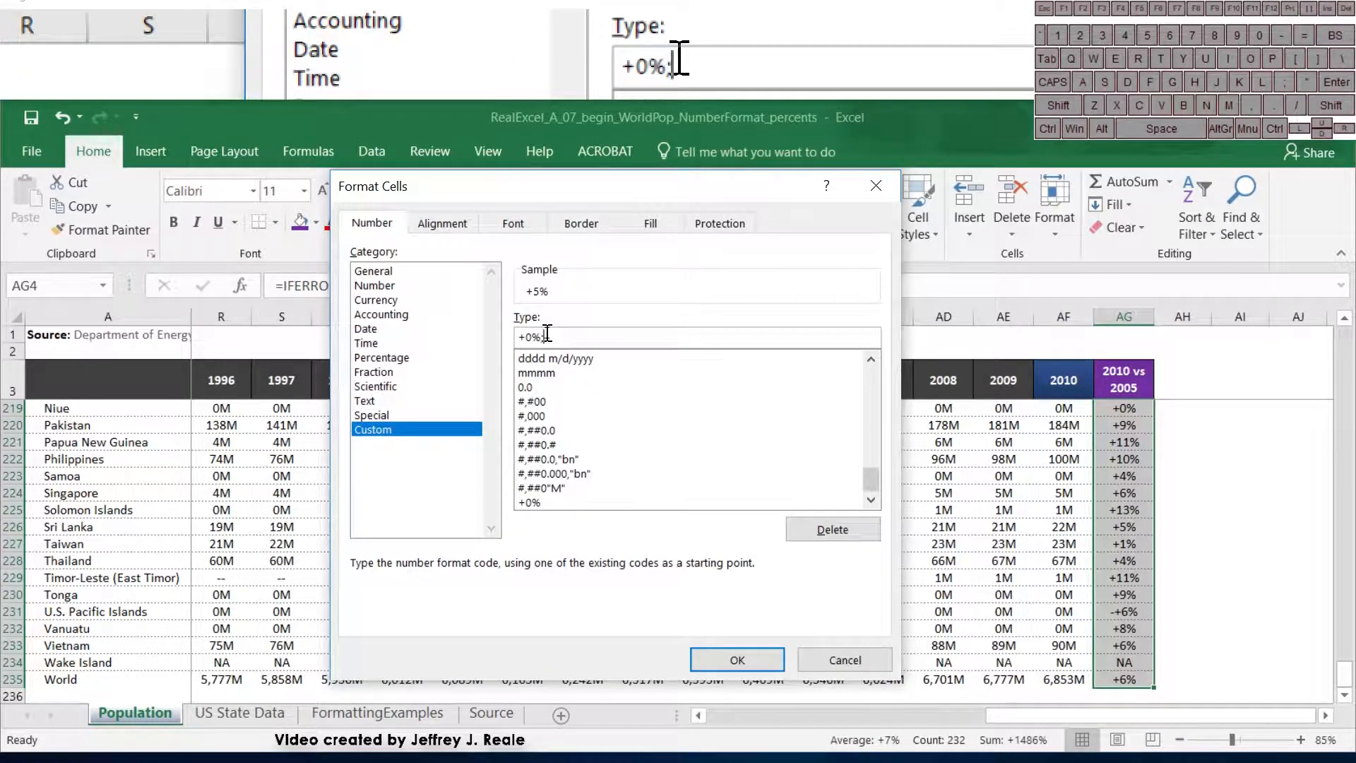
text(")
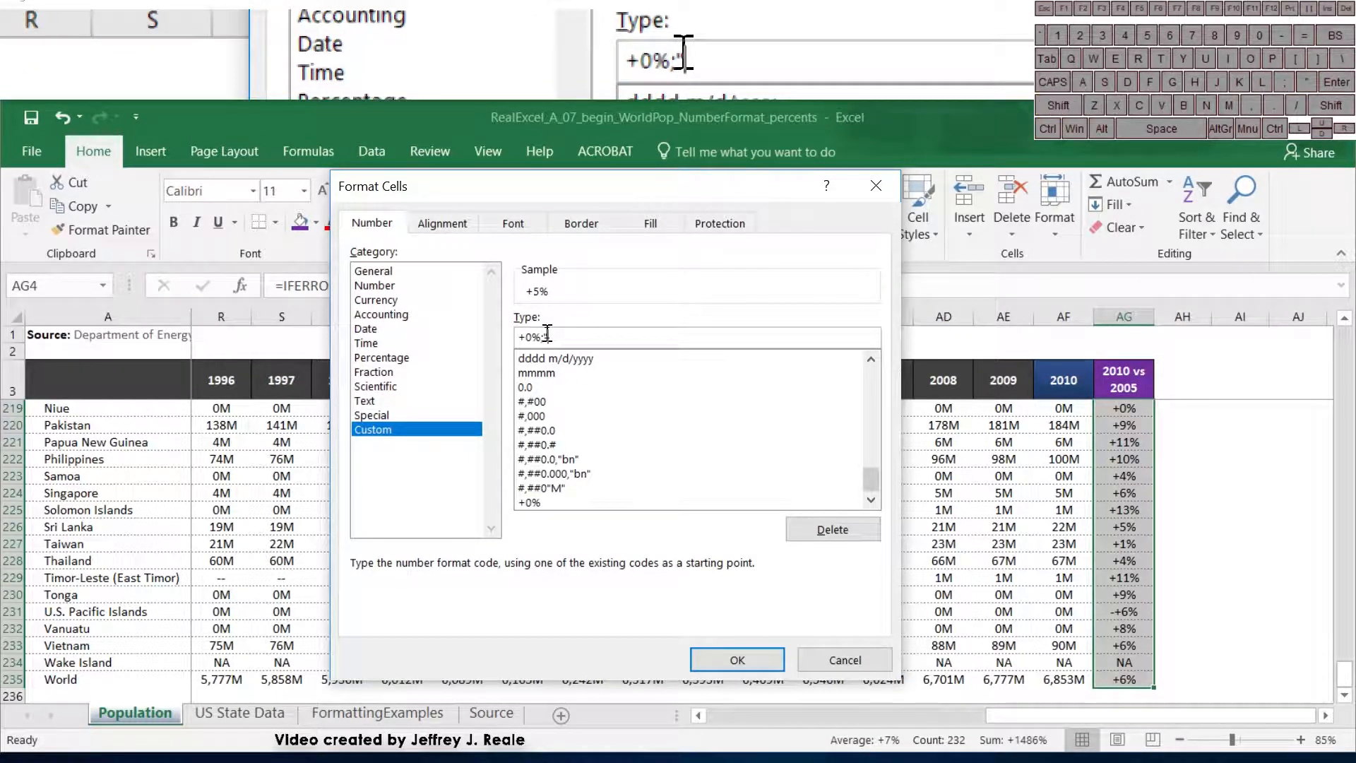
text(negative")
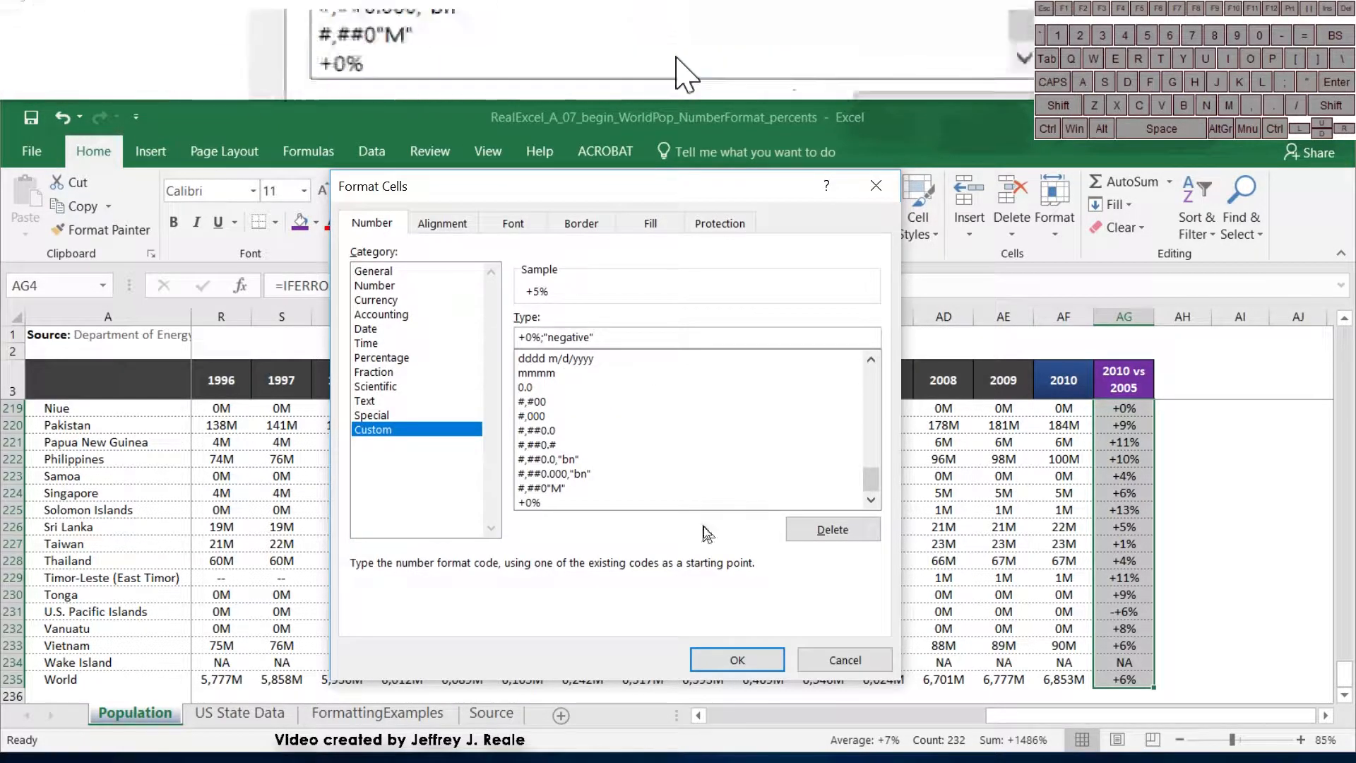
click(736, 657)
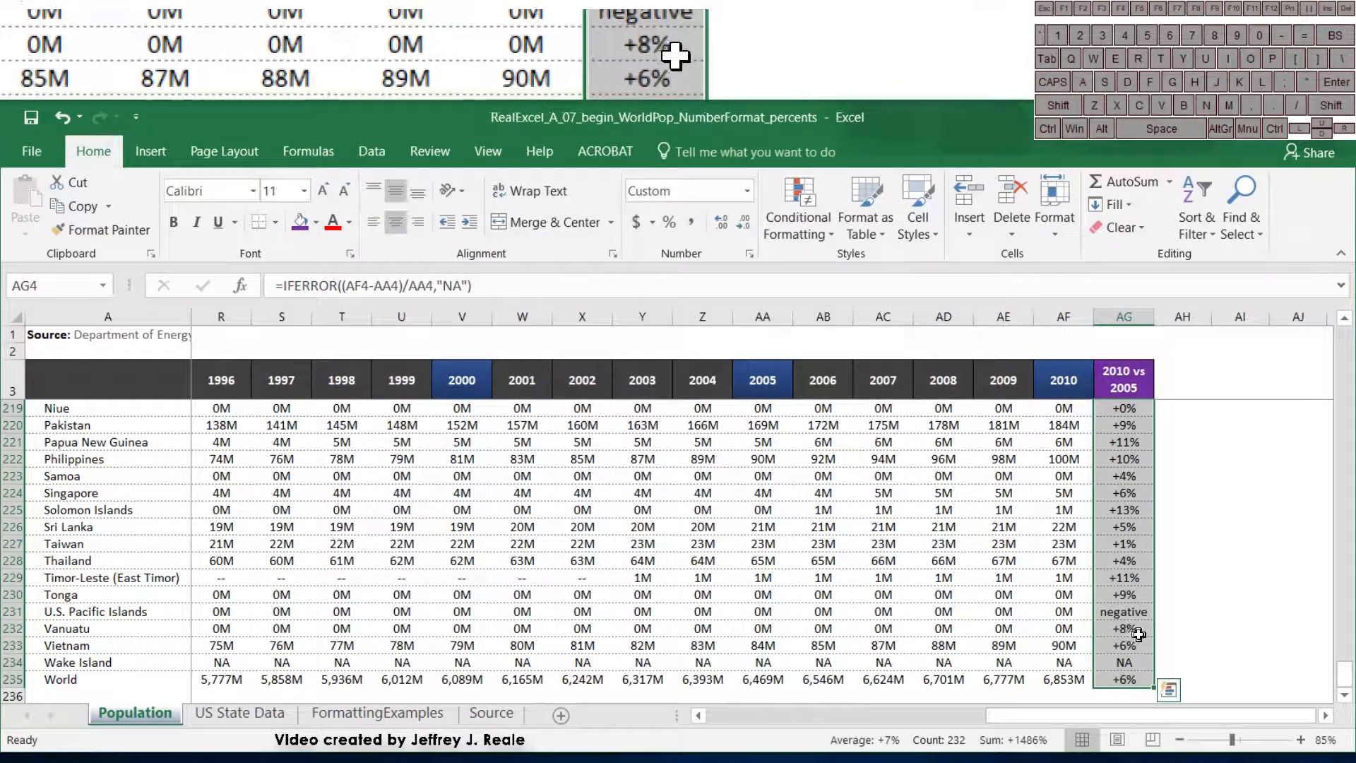
Step: Replace the "negative" text section of the column's custom format so the code reads +0%;-0%
scroll(1140, 611, up, 20)
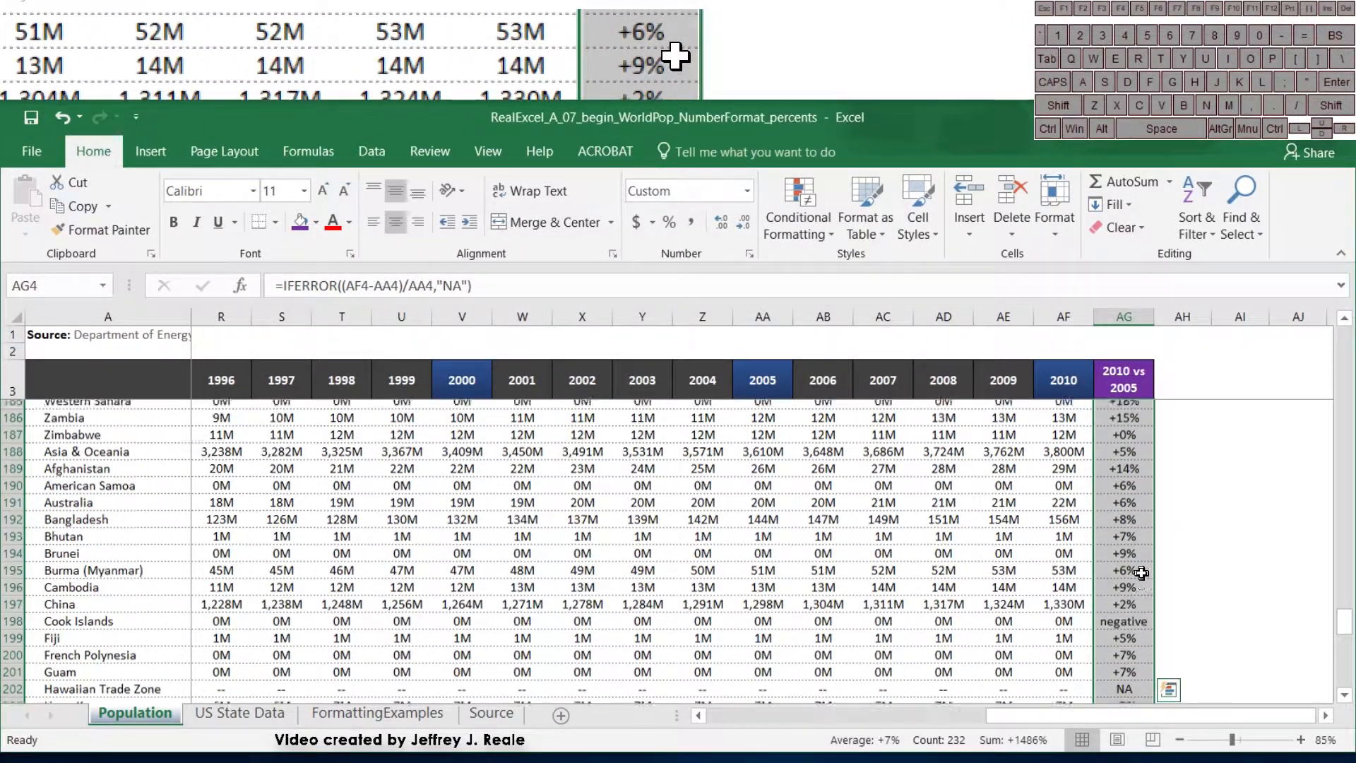
scroll(1133, 588, up, 13)
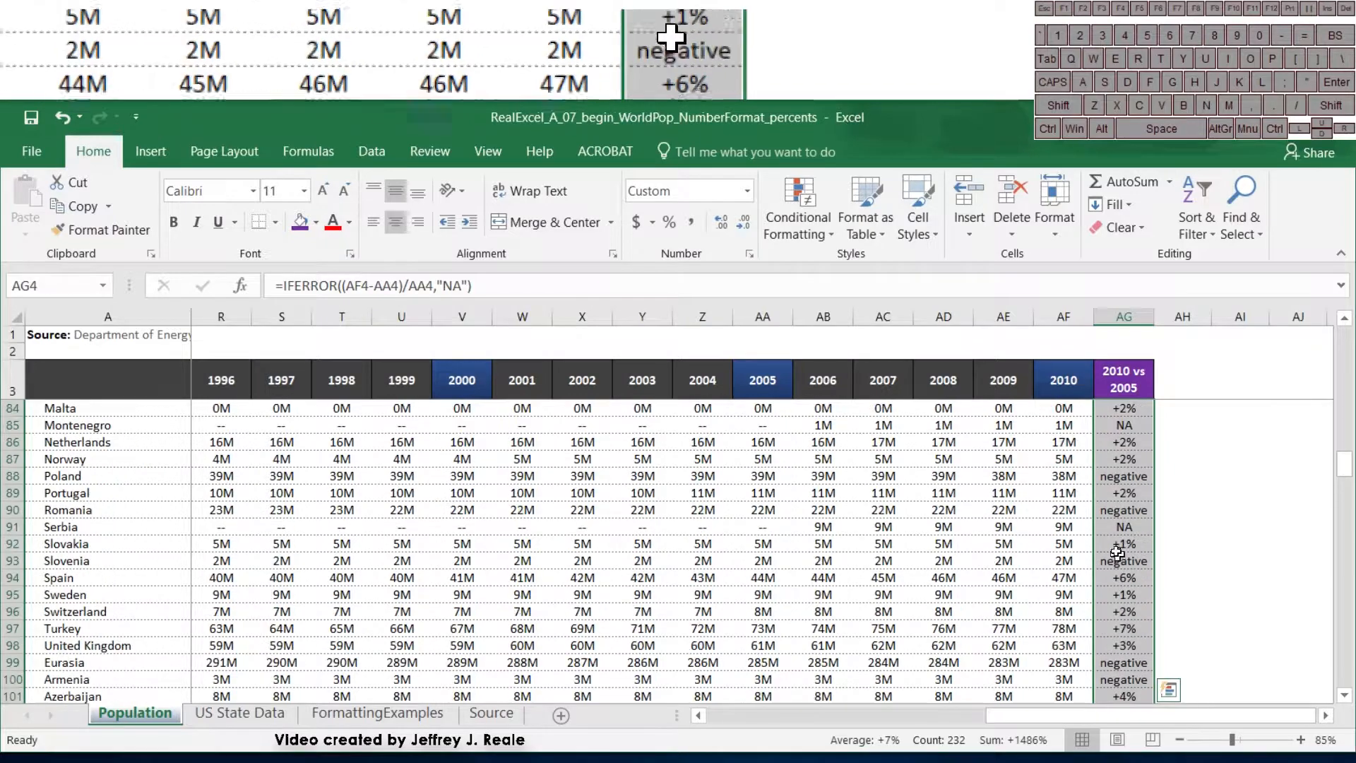
right_click(1130, 485)
click(1198, 388)
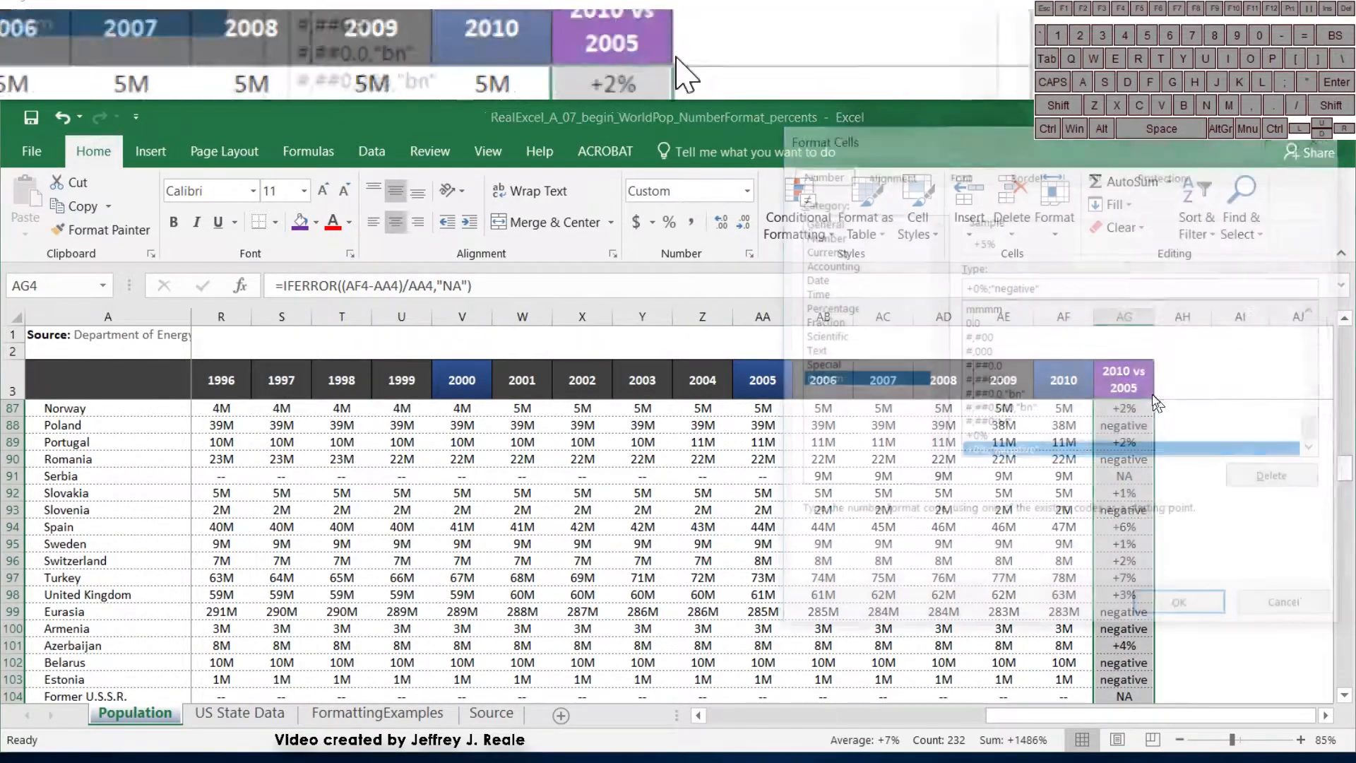
drag(964, 133, 388, 186)
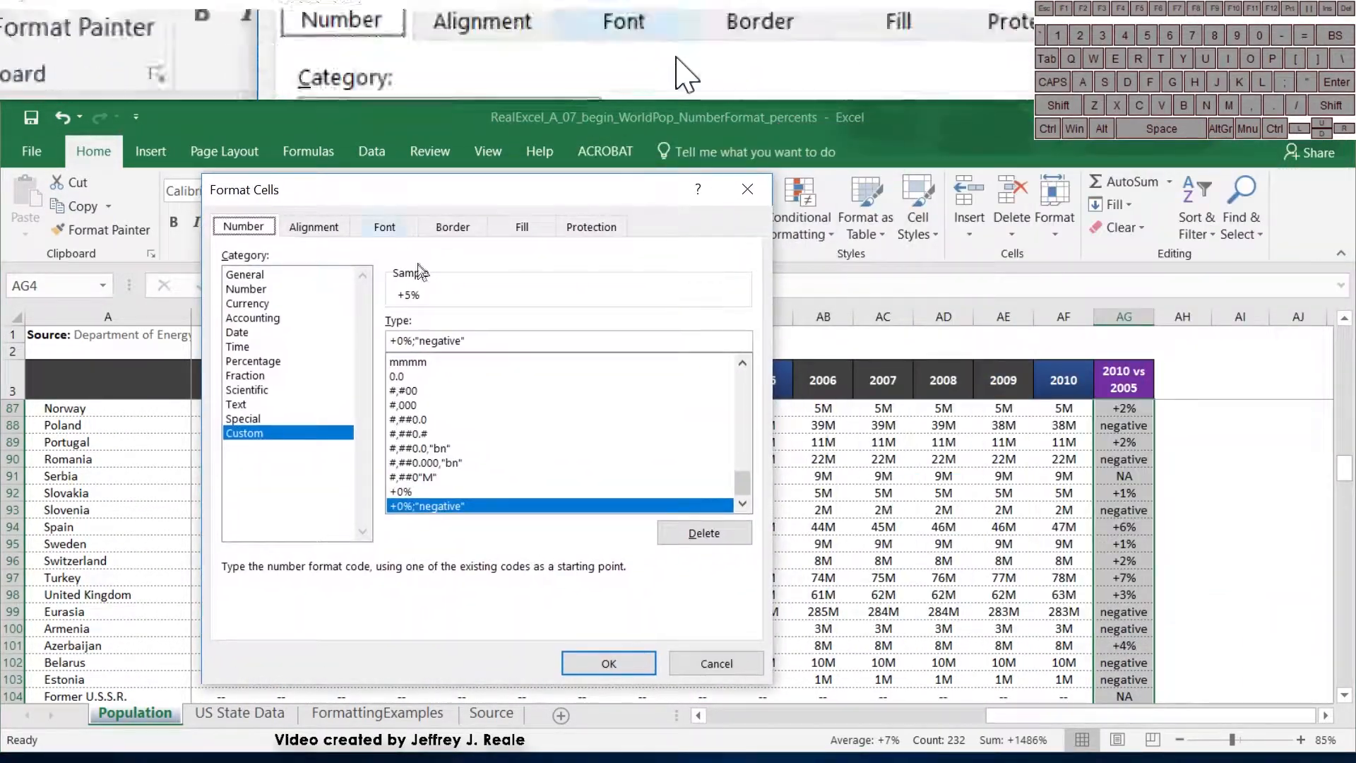
drag(466, 341, 412, 342)
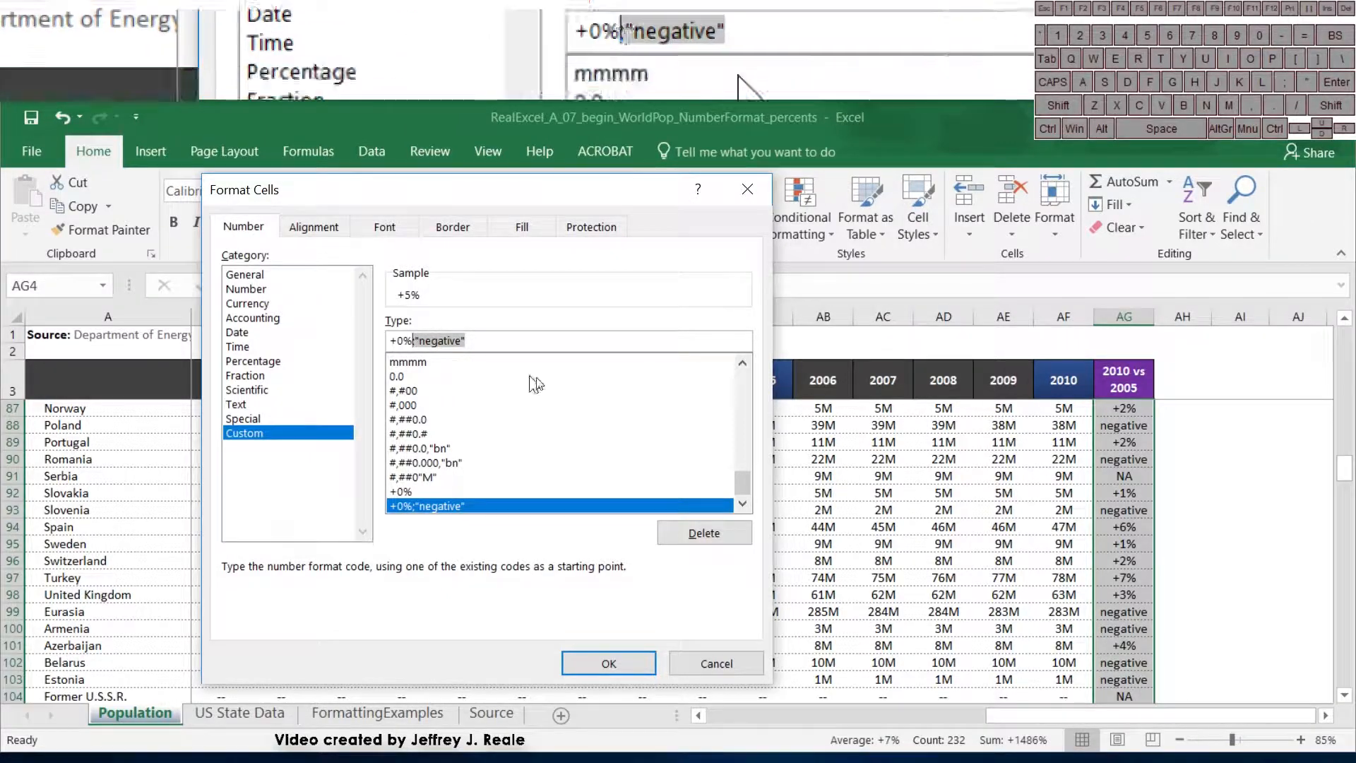
text(-)
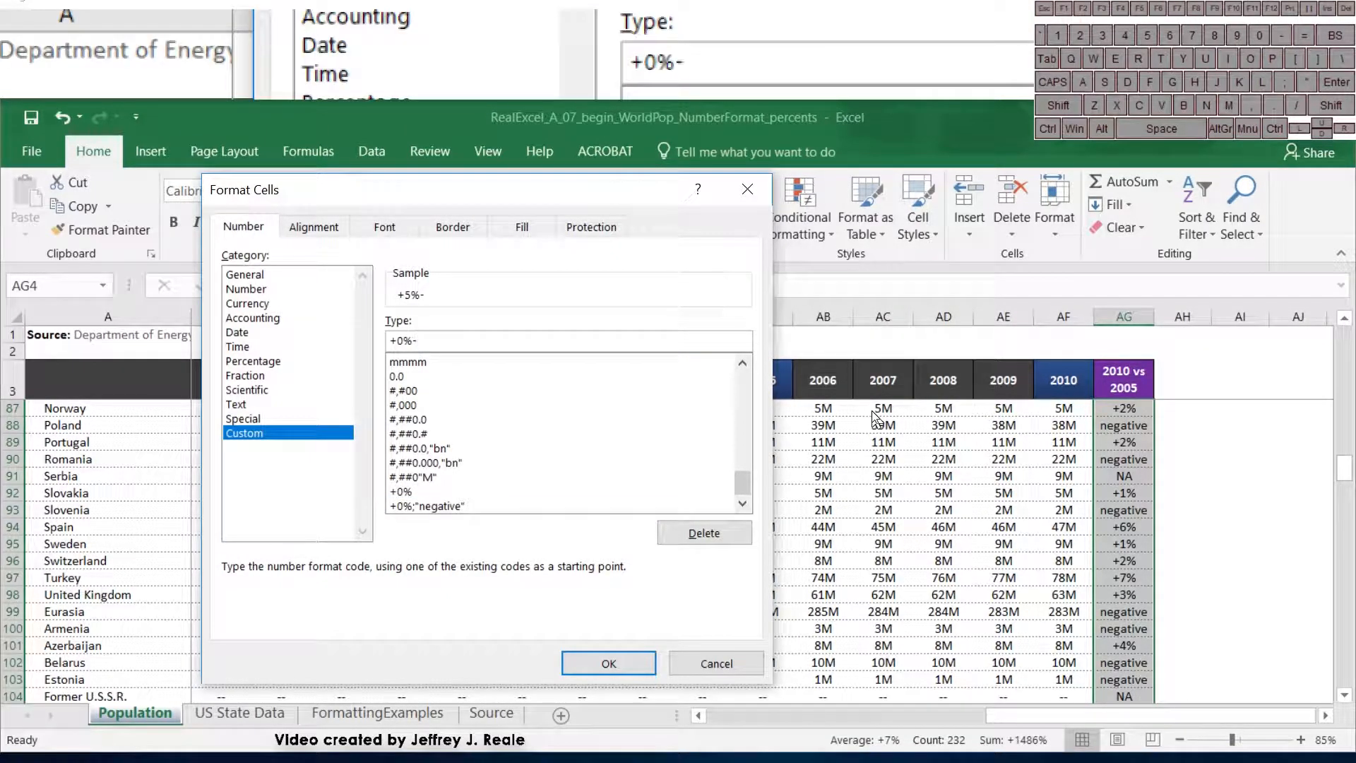
key(BackSpace)
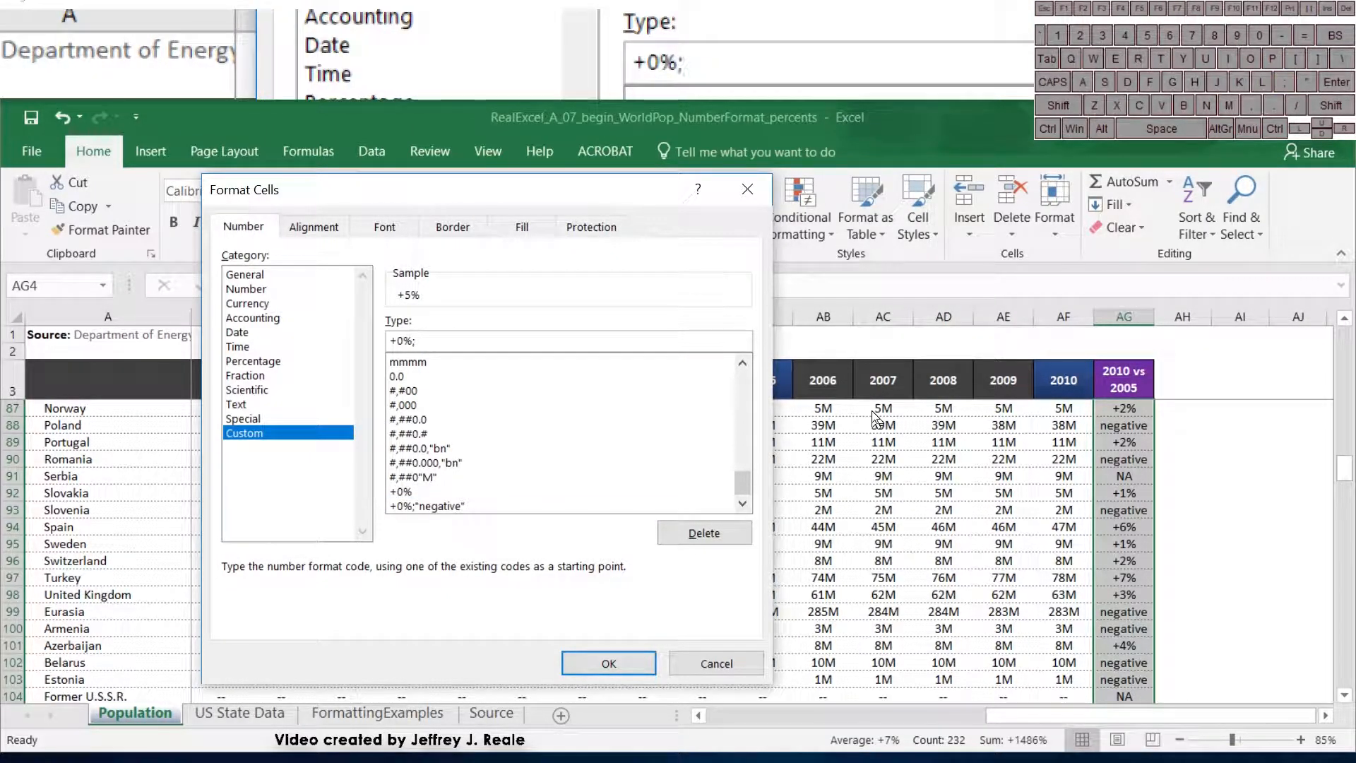
text(;-0)
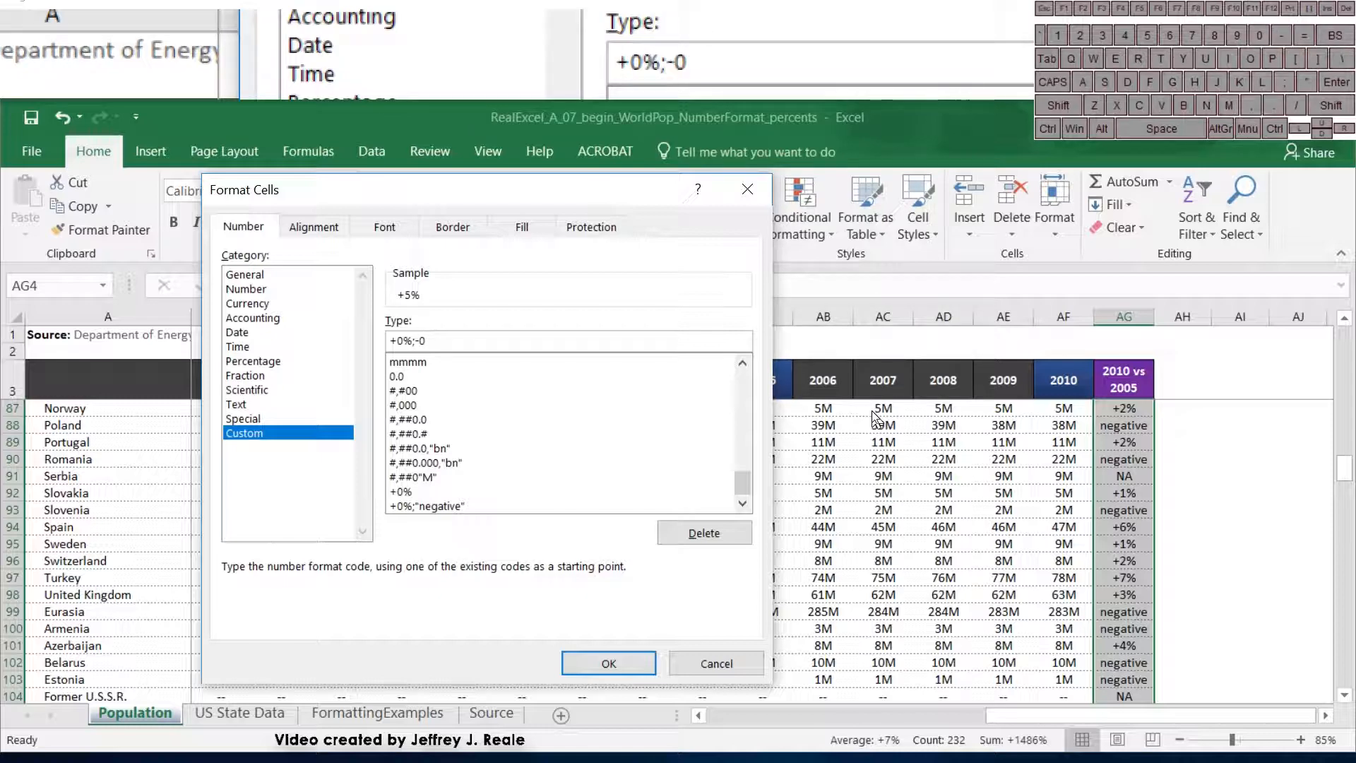
text(%)
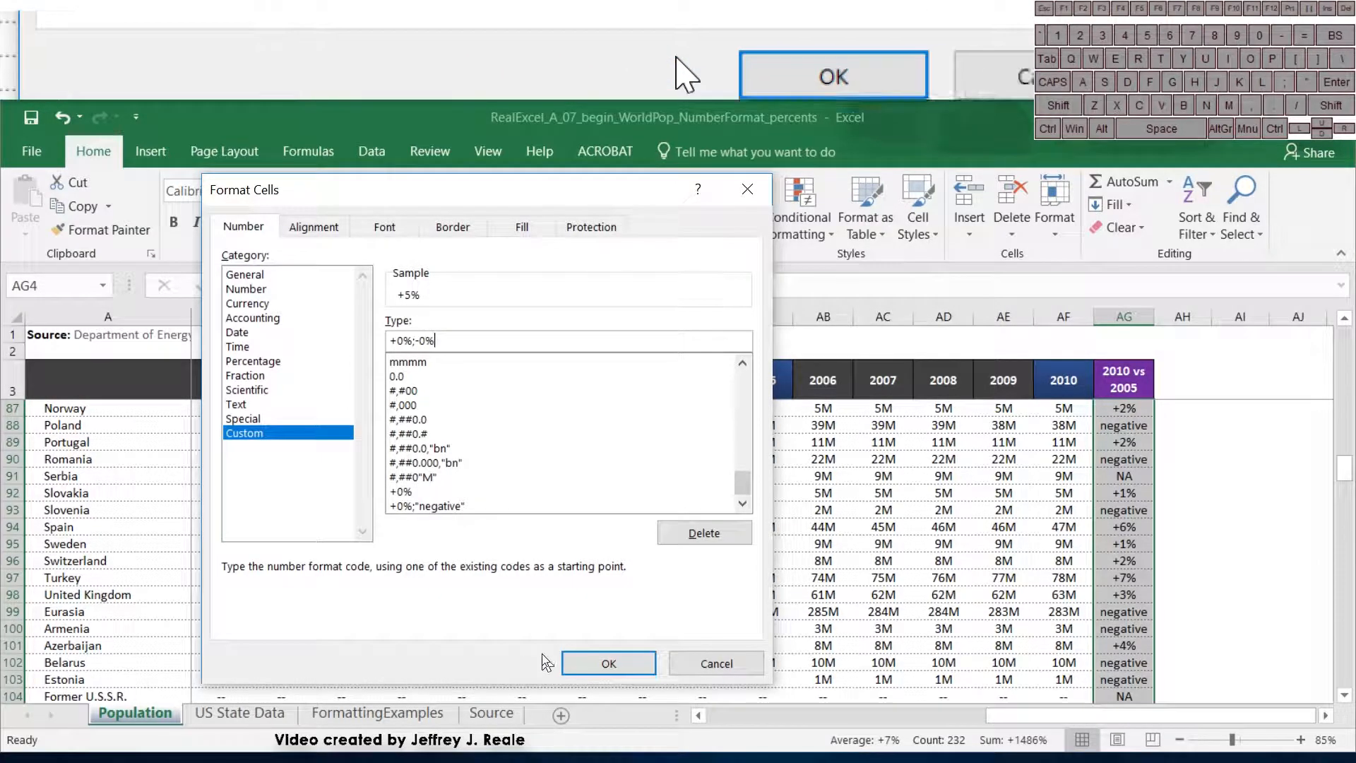
click(601, 663)
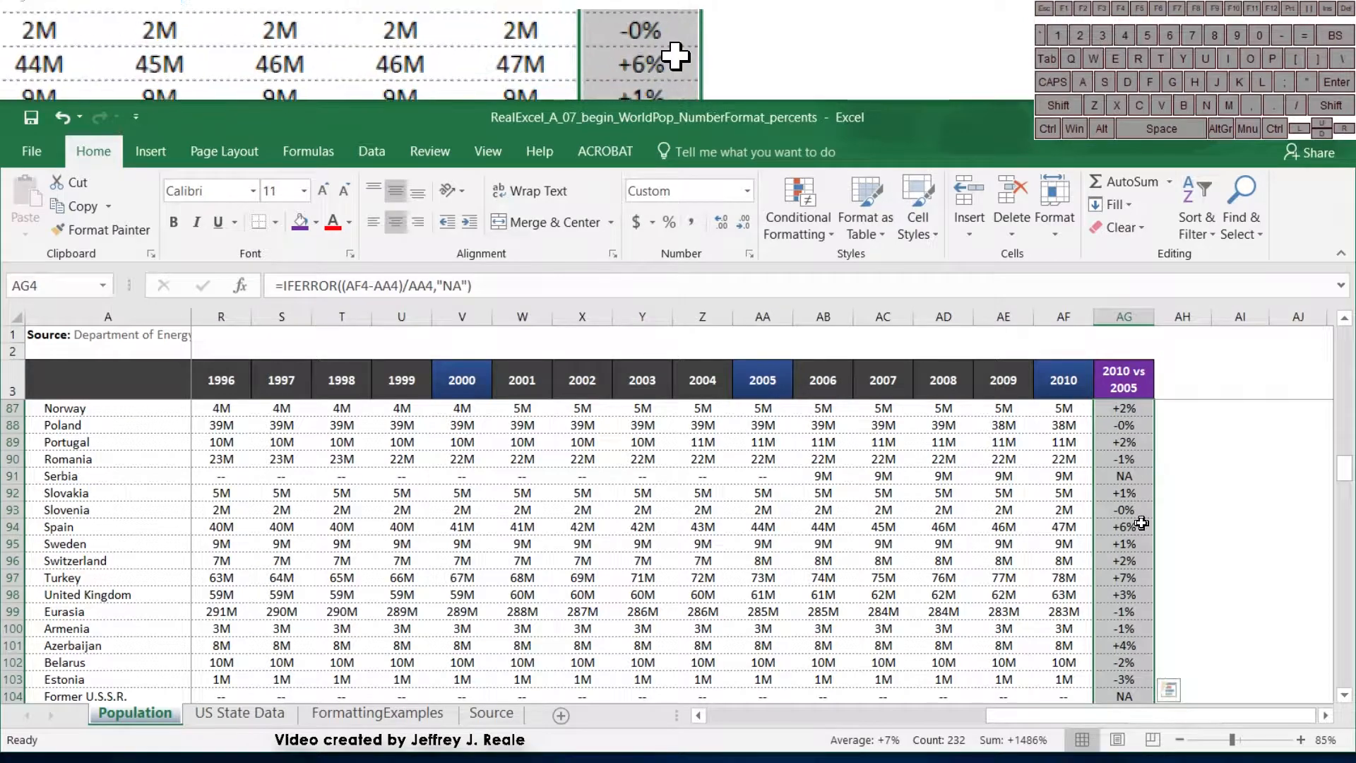
Step: Color the negative percentages red by entering the custom format code +0%;-0%[red] for the 2010 vs 2005 values
right_click(1130, 459)
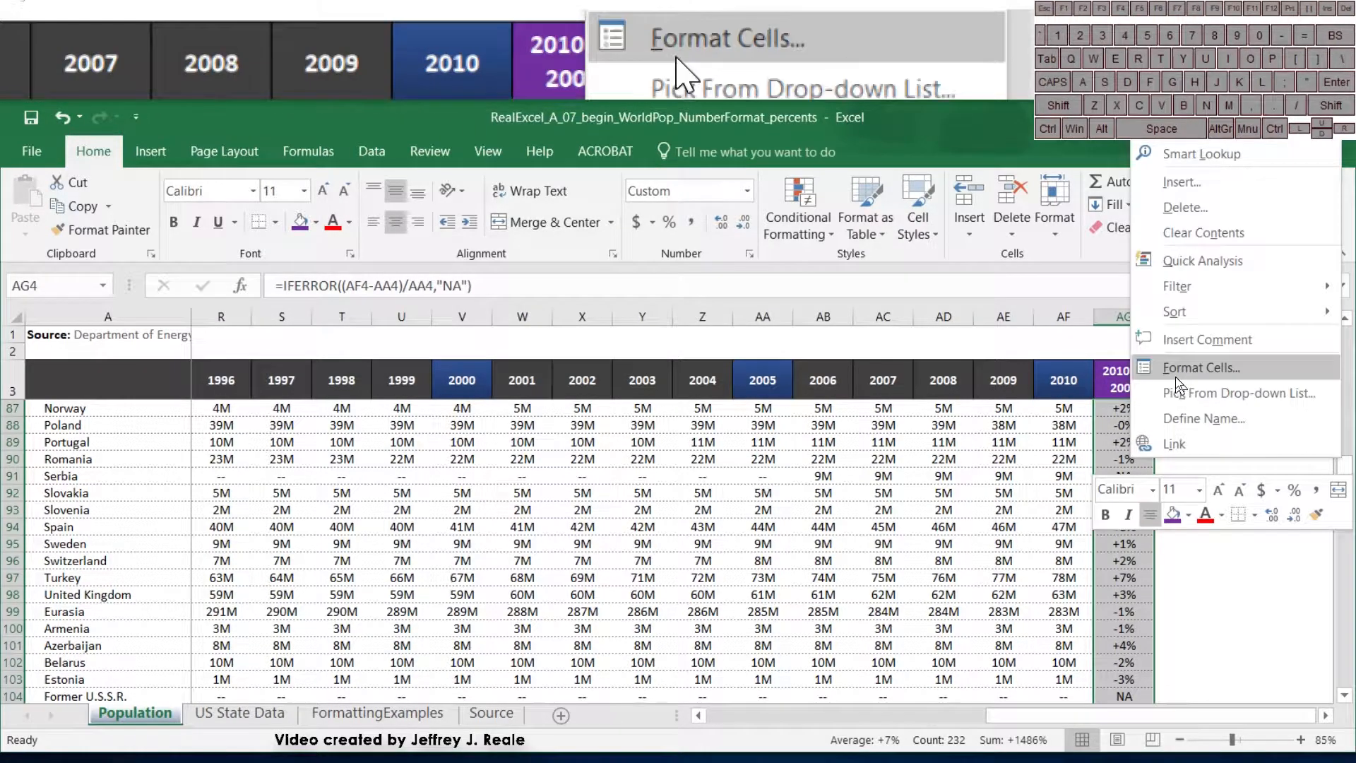
click(1176, 381)
drag(840, 135, 398, 203)
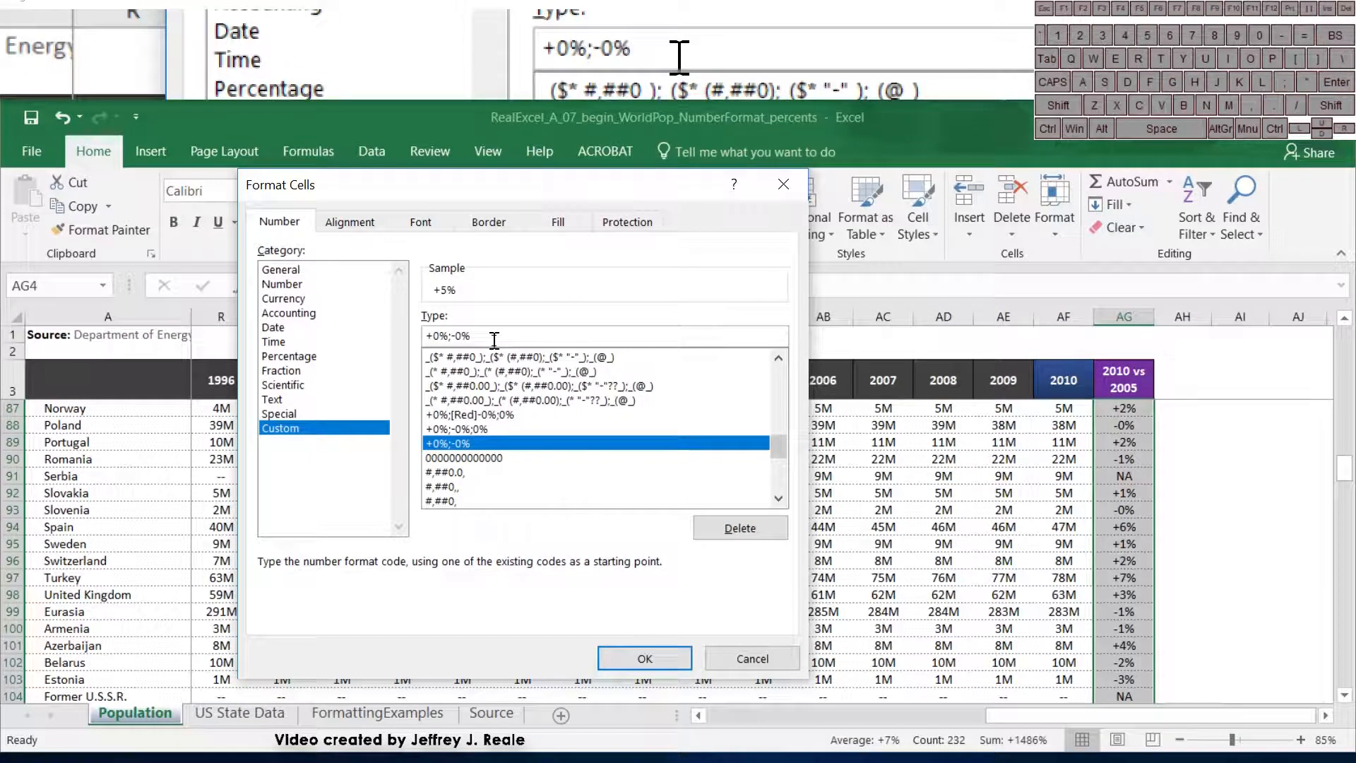
text([)
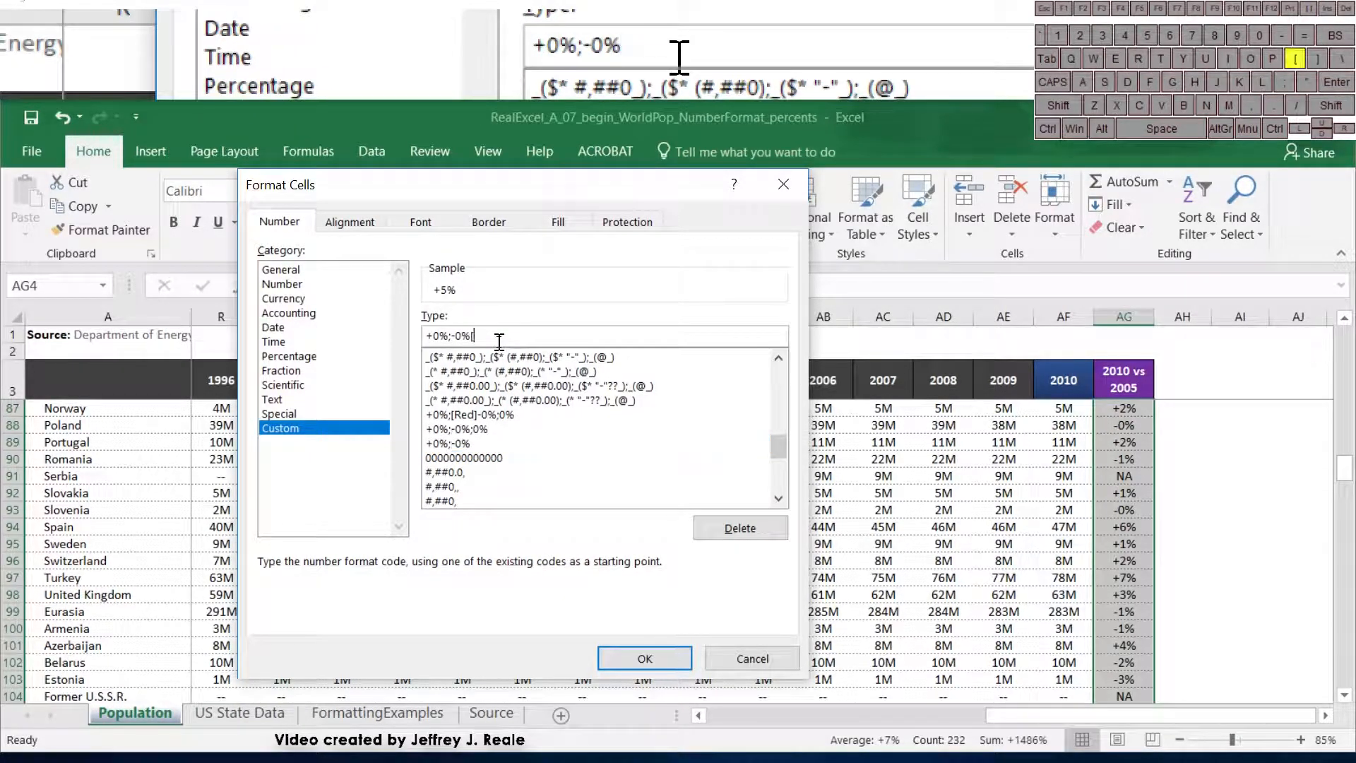
text(red)
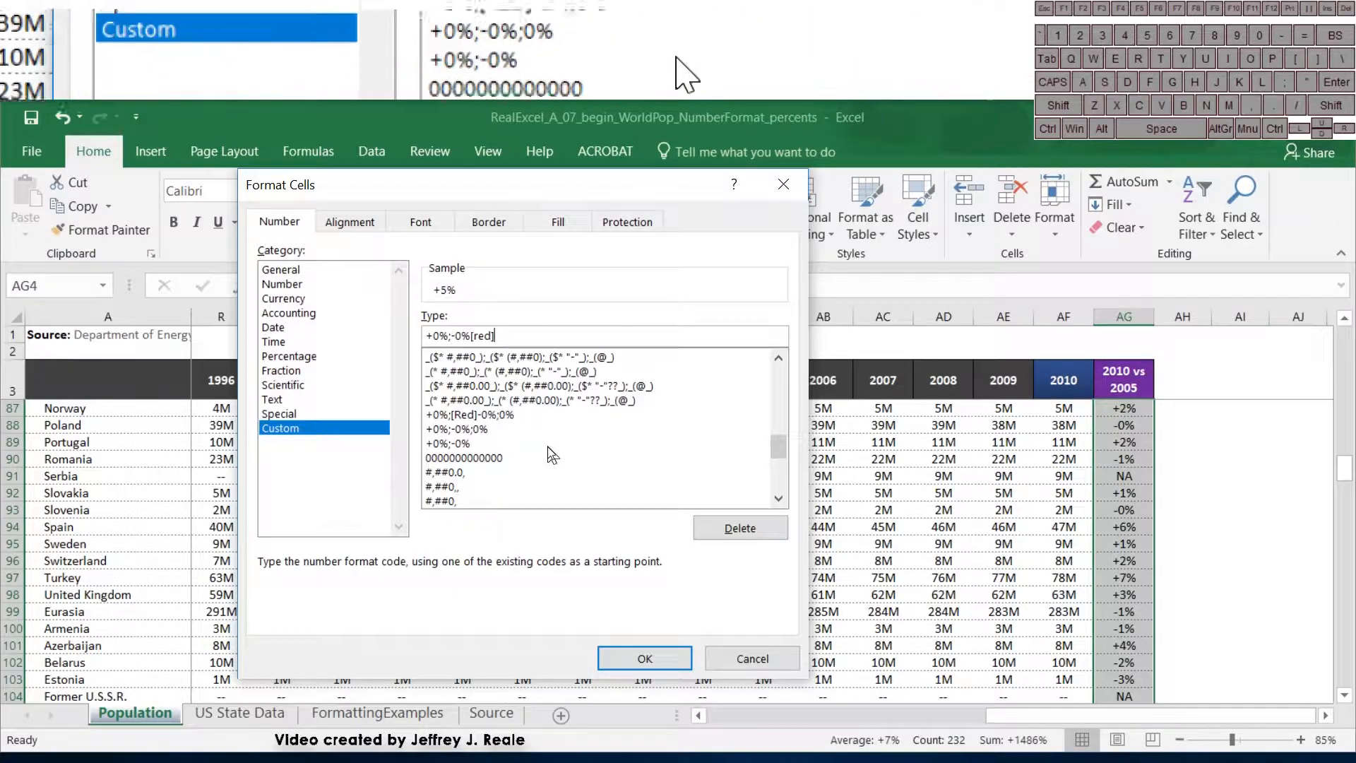
click(635, 654)
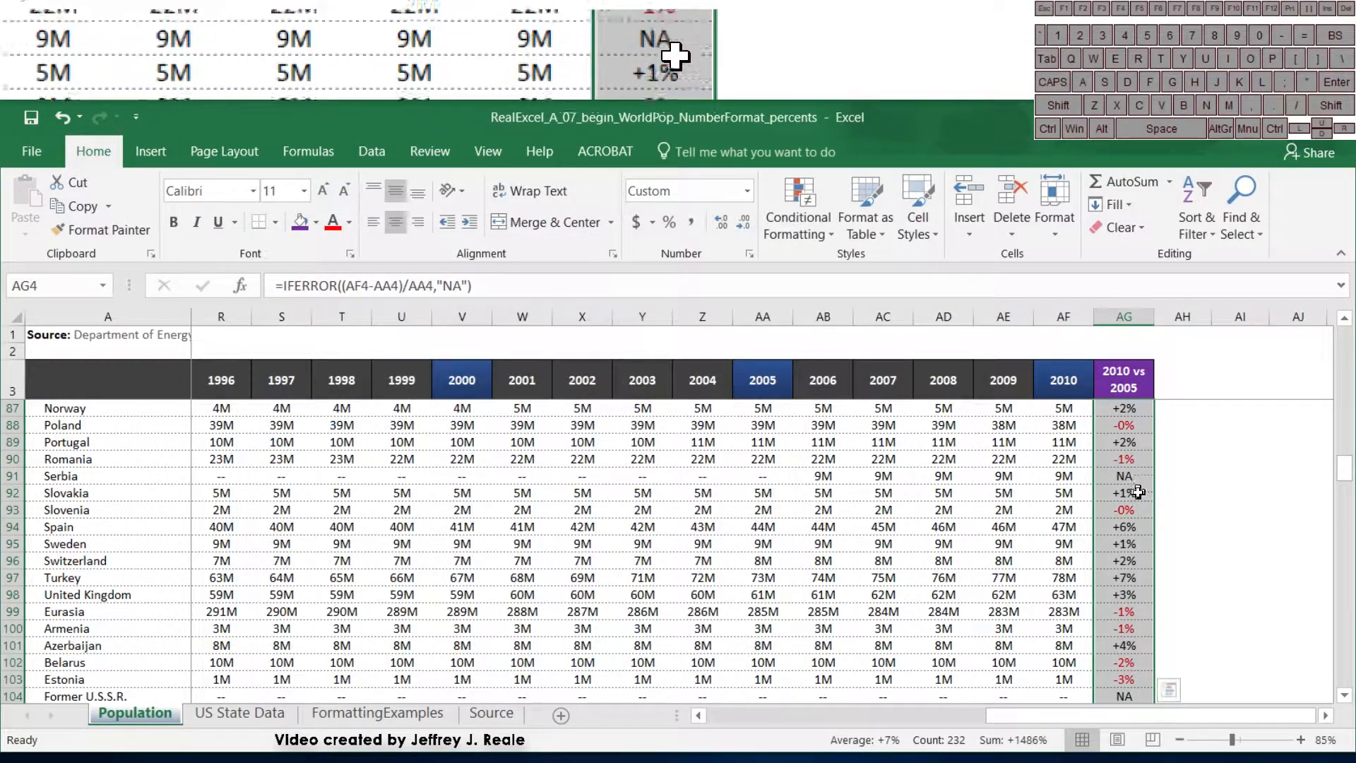
Step: Add a third section for zero values to the 2010 vs 2005 column's custom format so the code reads +0%;[Red]-0%;"NOPE"
scroll(1148, 540, down, 2)
scroll(1144, 551, up, 13)
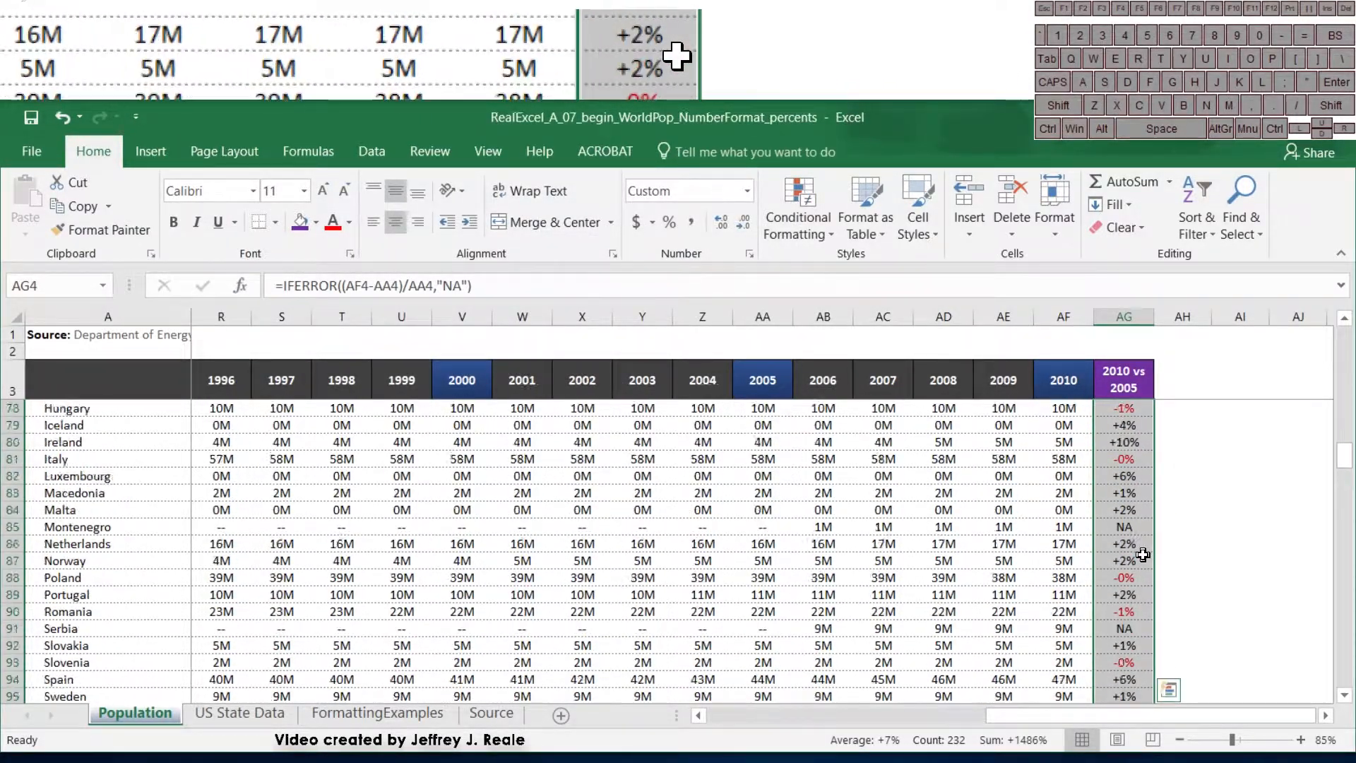
scroll(1142, 554, up, 17)
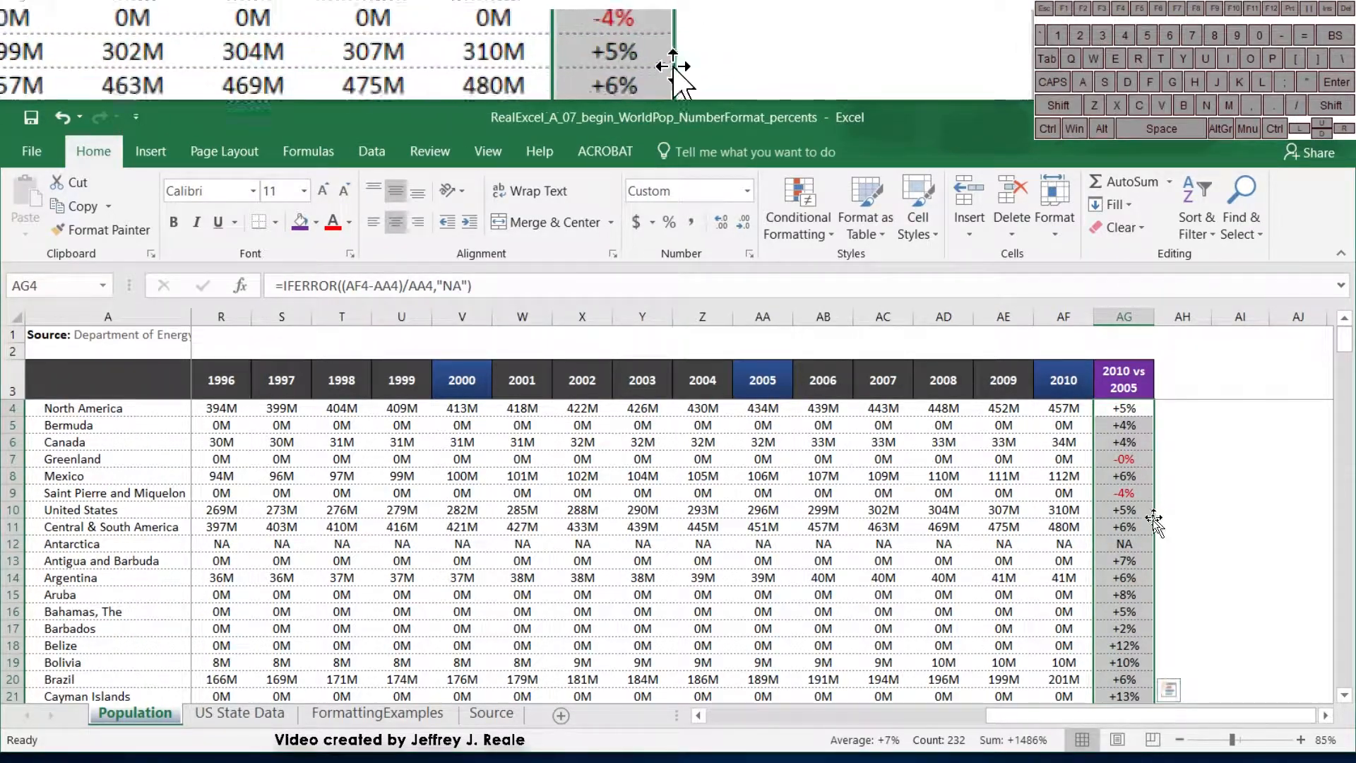
right_click(1138, 474)
click(1197, 379)
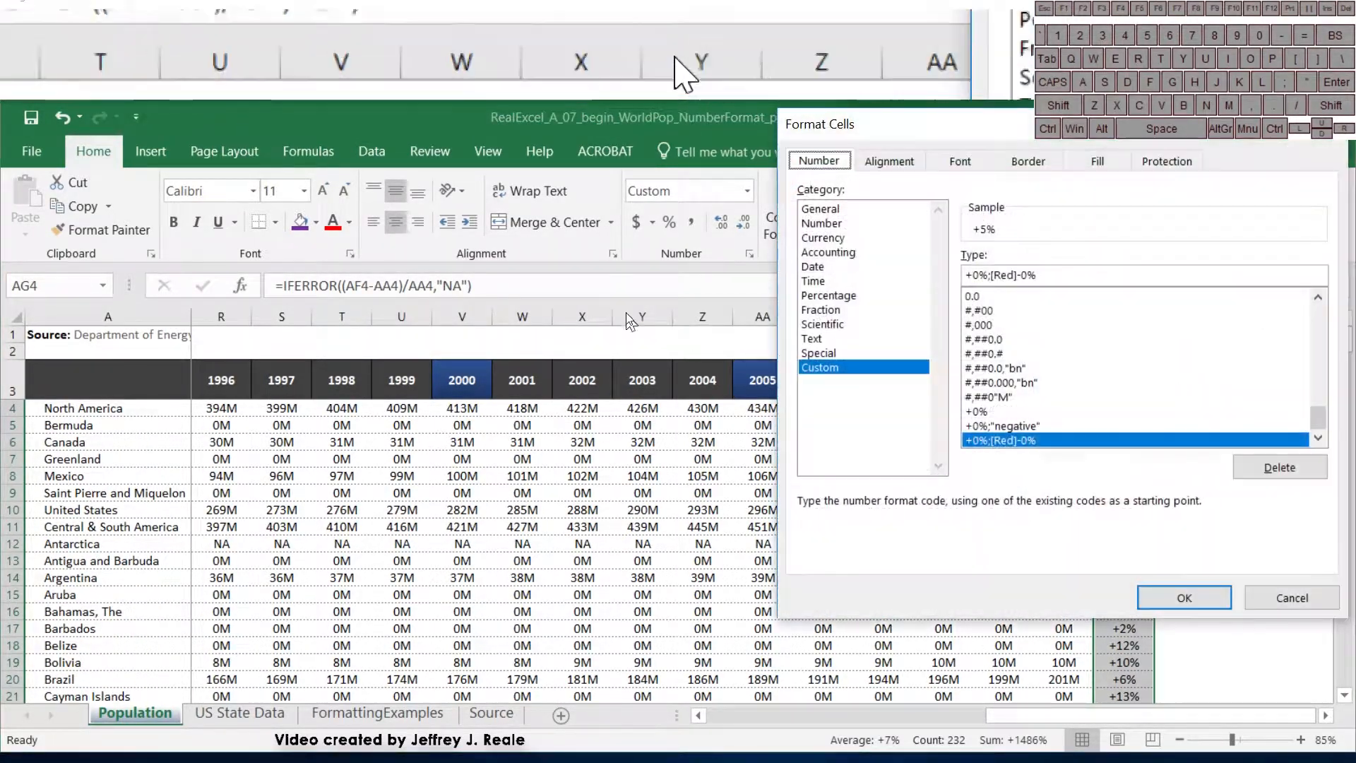
drag(1002, 131, 530, 224)
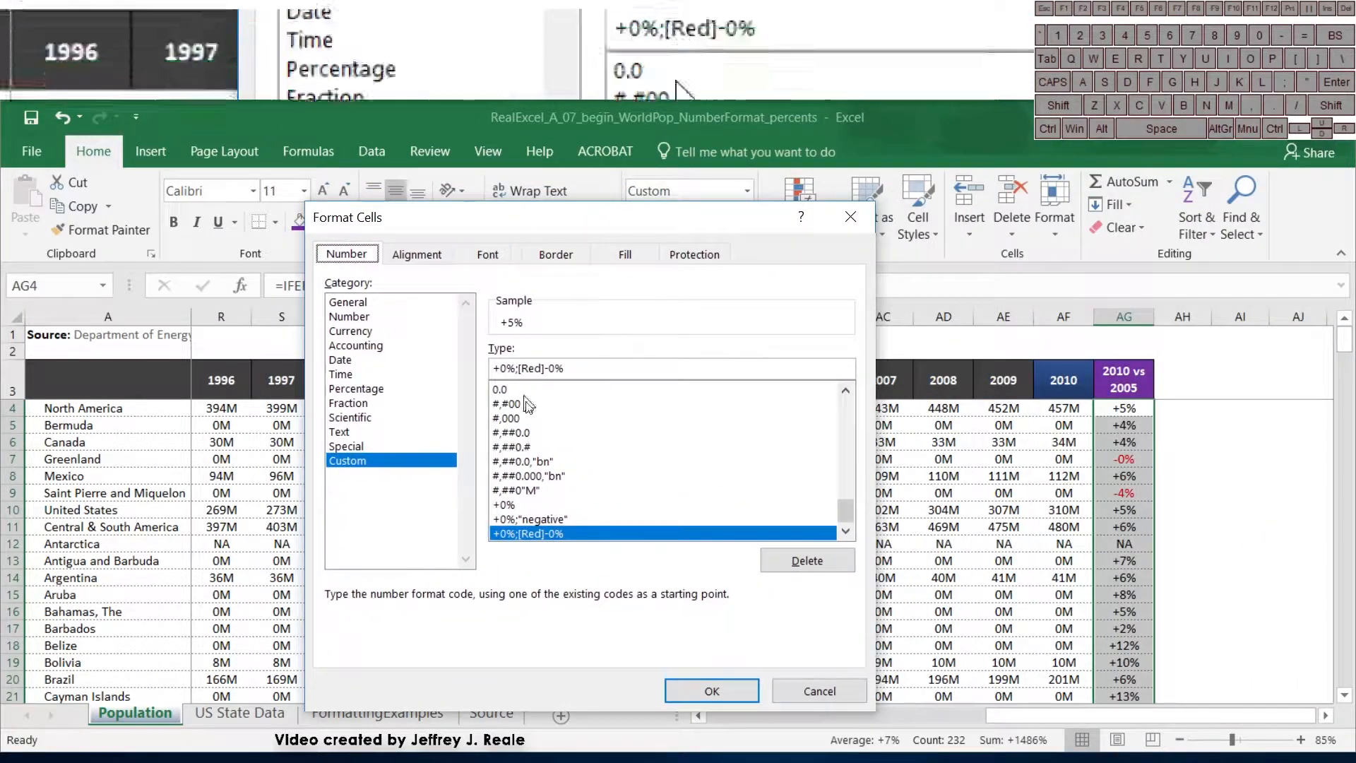
click(600, 369)
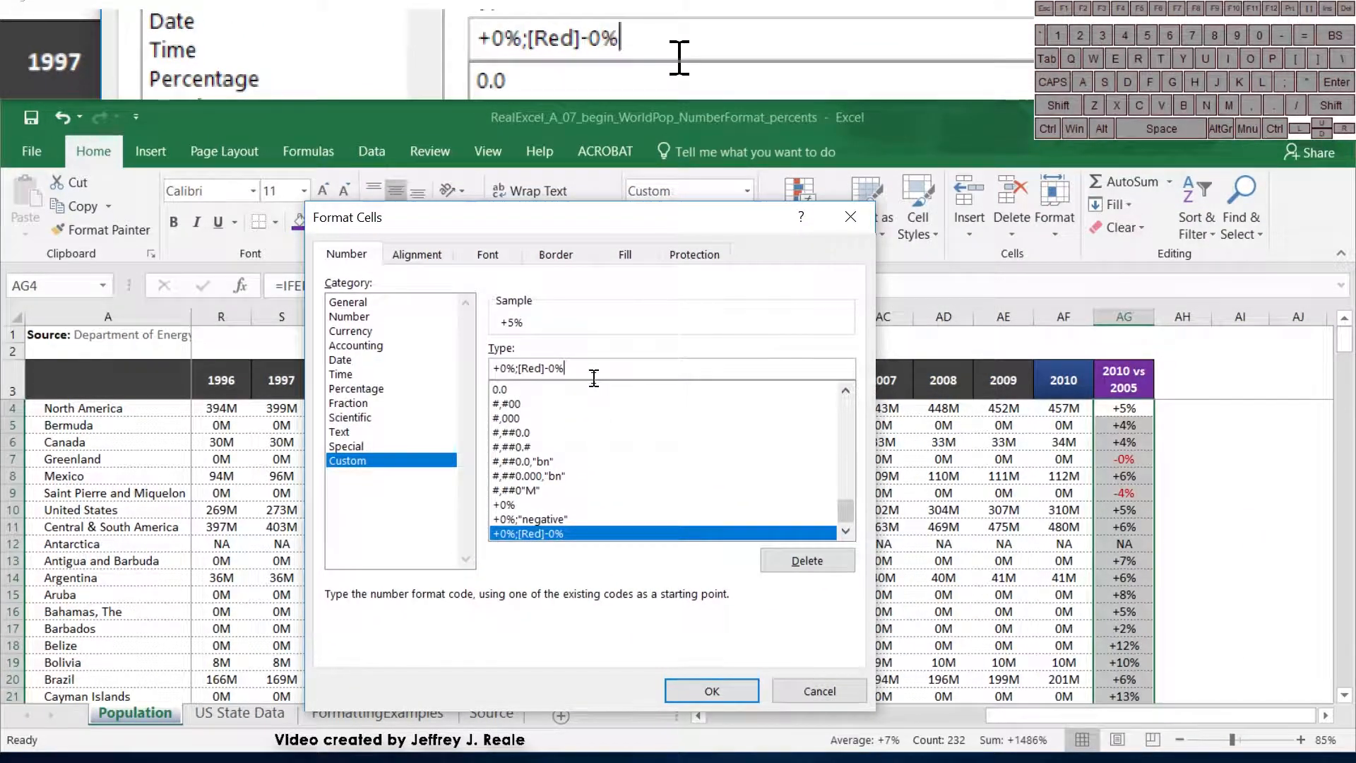
text(;)
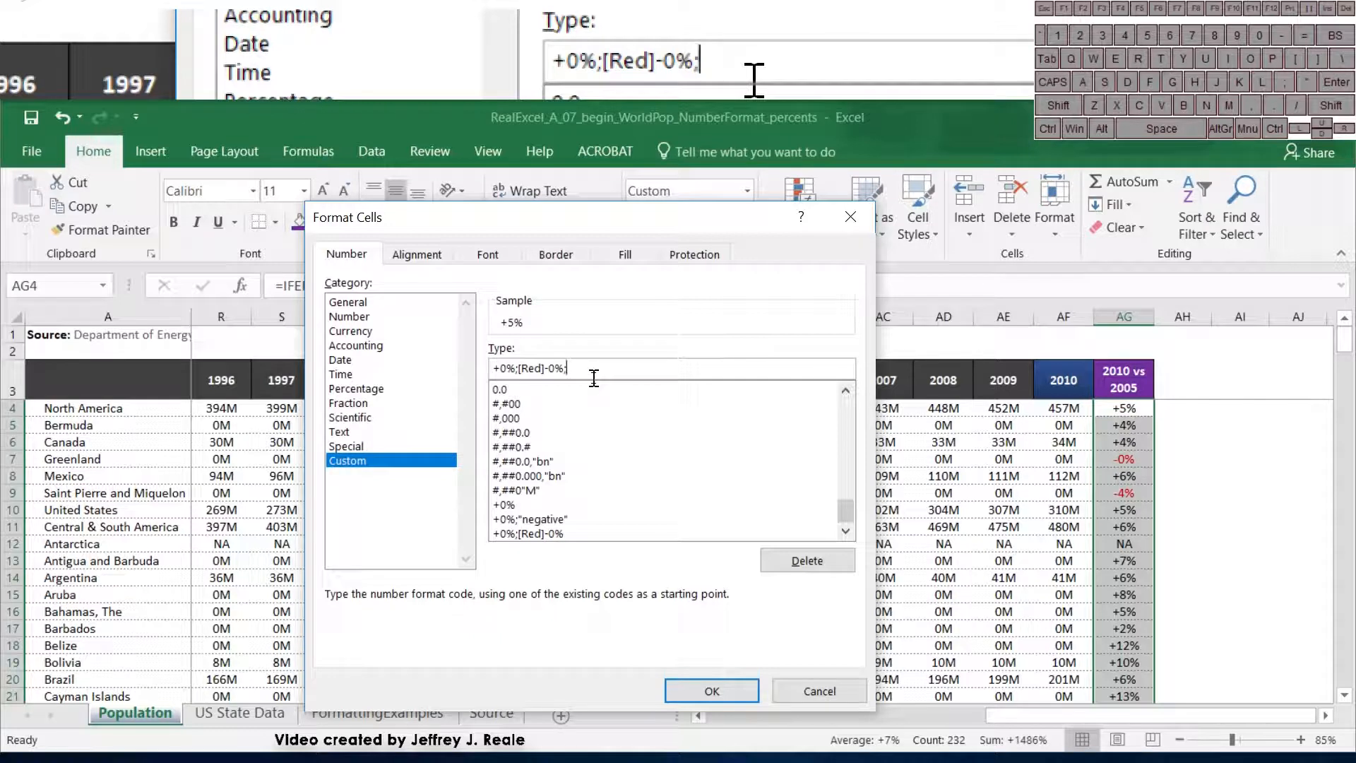
text(")
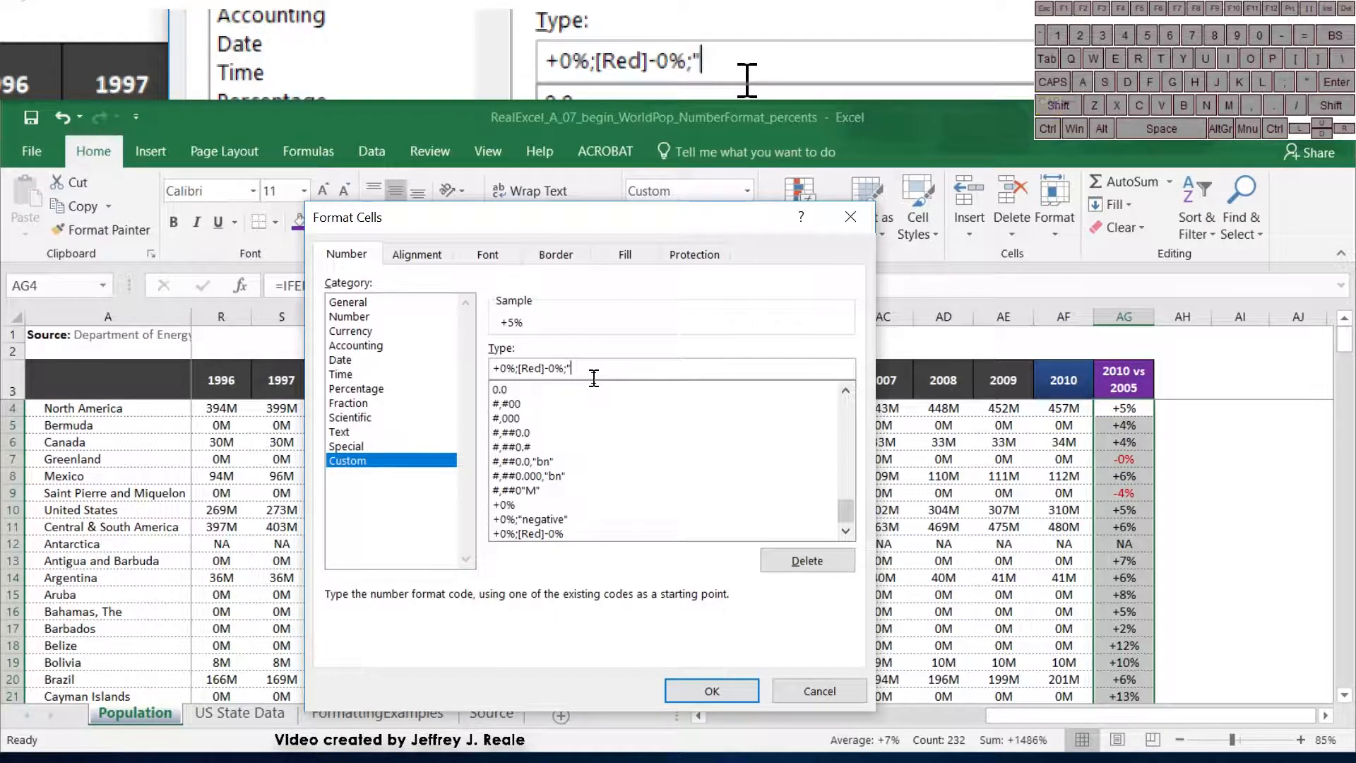
text(NOPE)
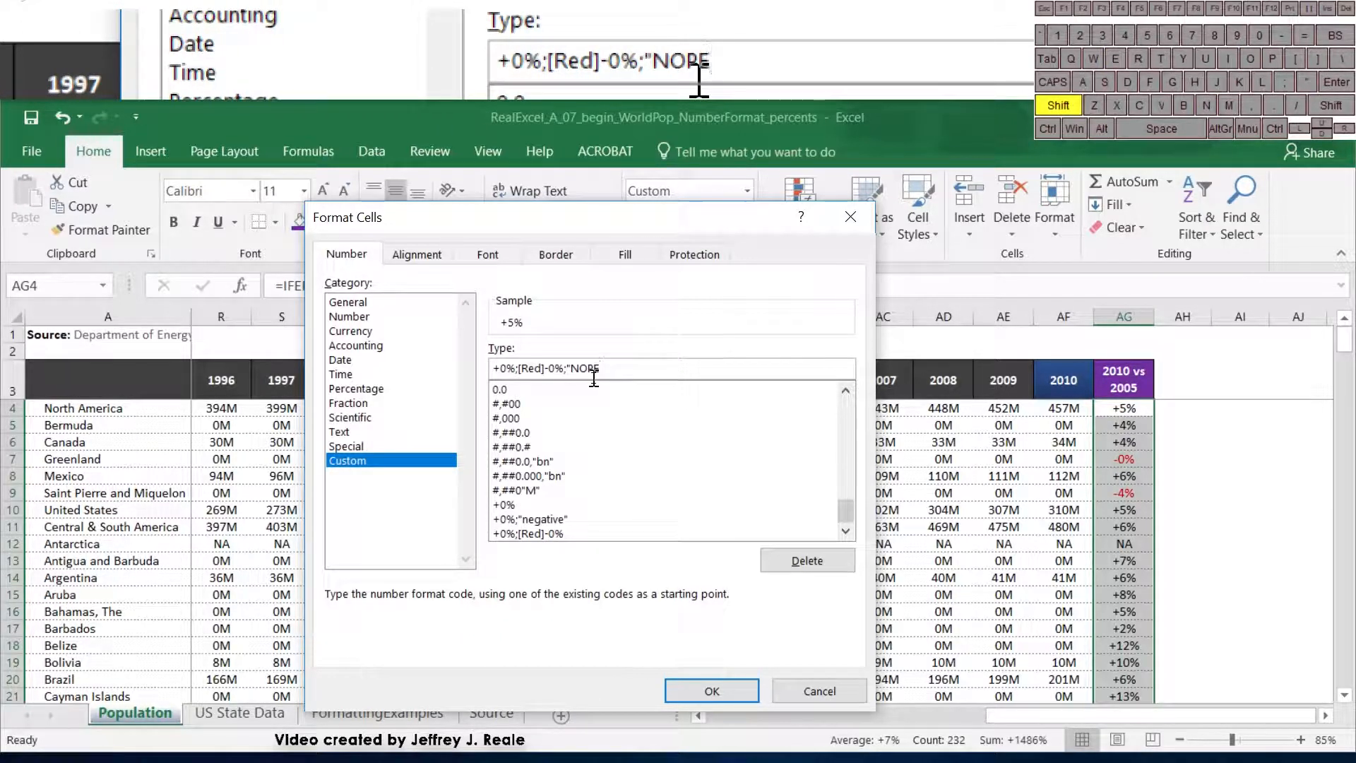
text(")
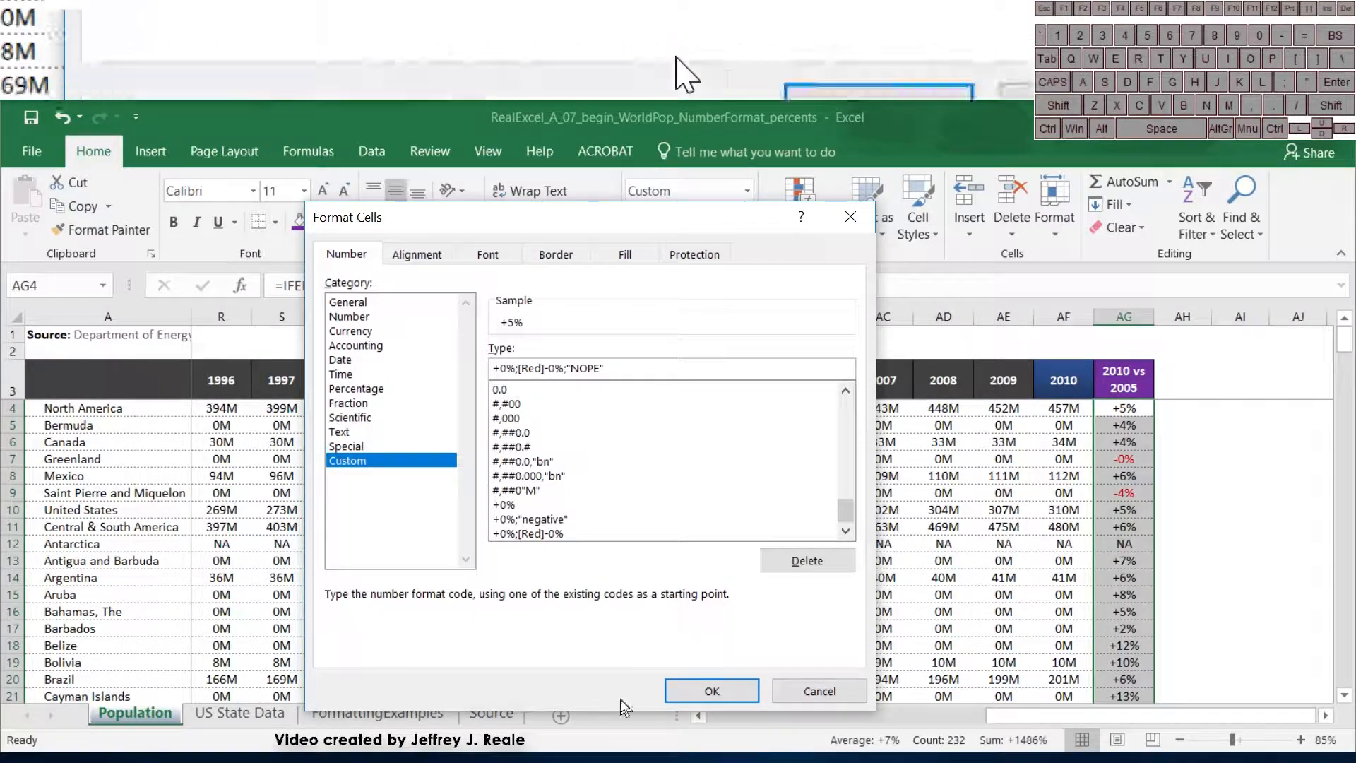
click(712, 691)
scroll(1114, 517, down, 3)
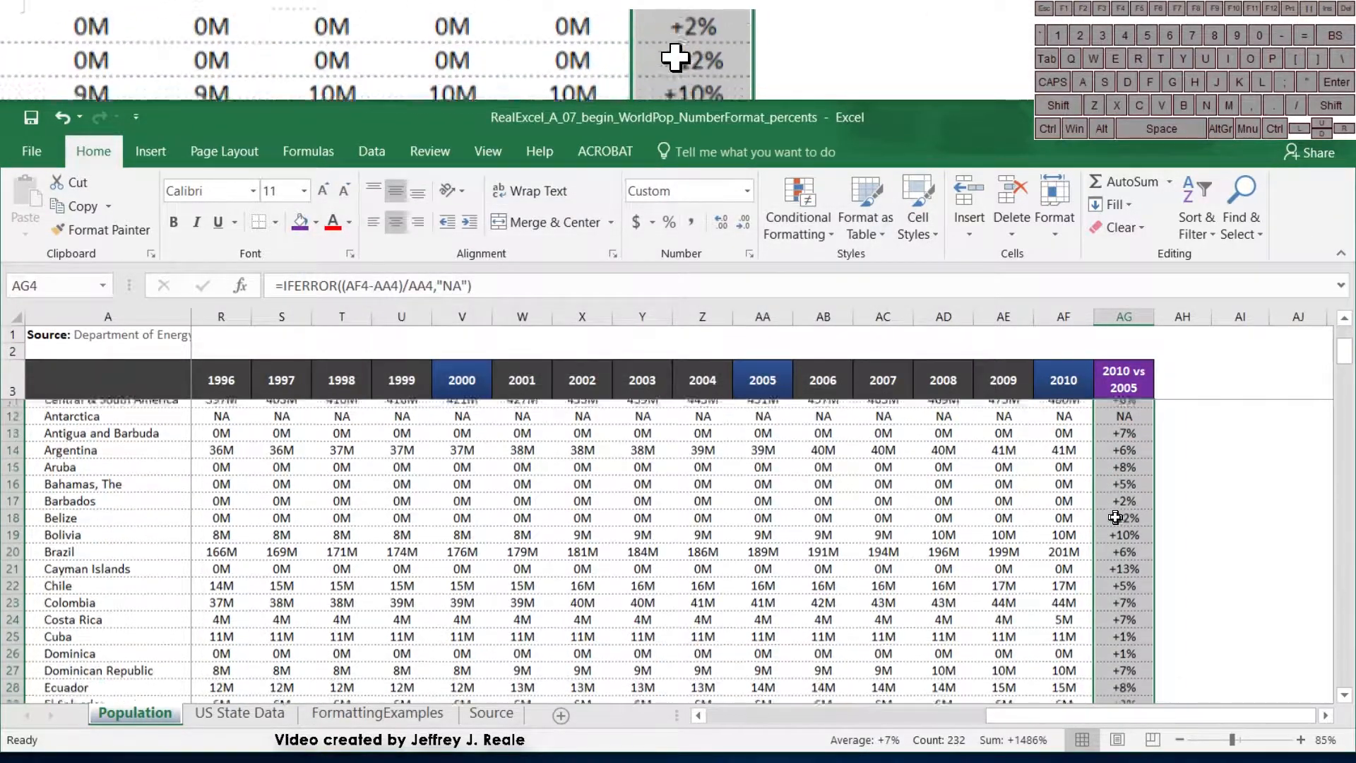
scroll(1115, 518, down, 4)
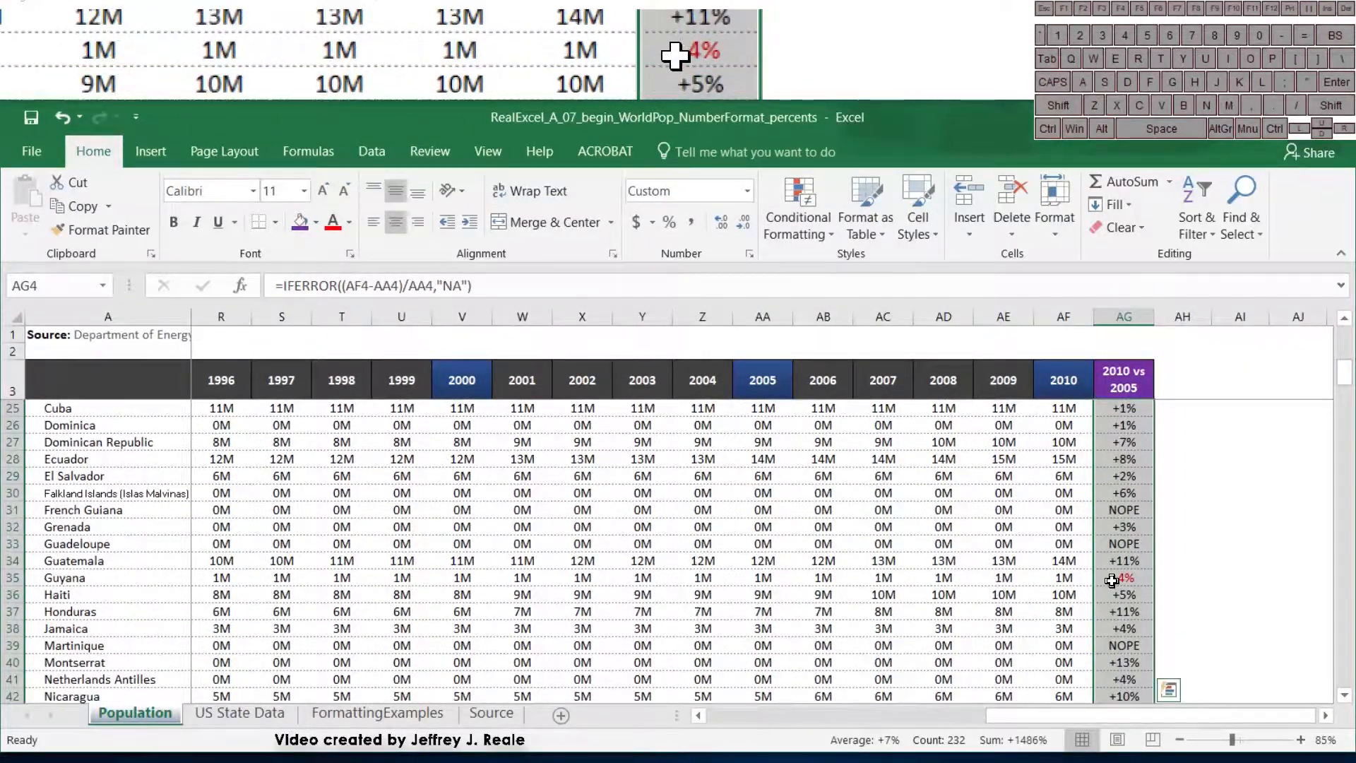
Step: Replace the "NOPE" zero section of the 2010 vs 2005 column's custom format so the code reads +0%;[Red]-0%;0%
scroll(1112, 580, down, 1)
right_click(1111, 580)
click(1151, 500)
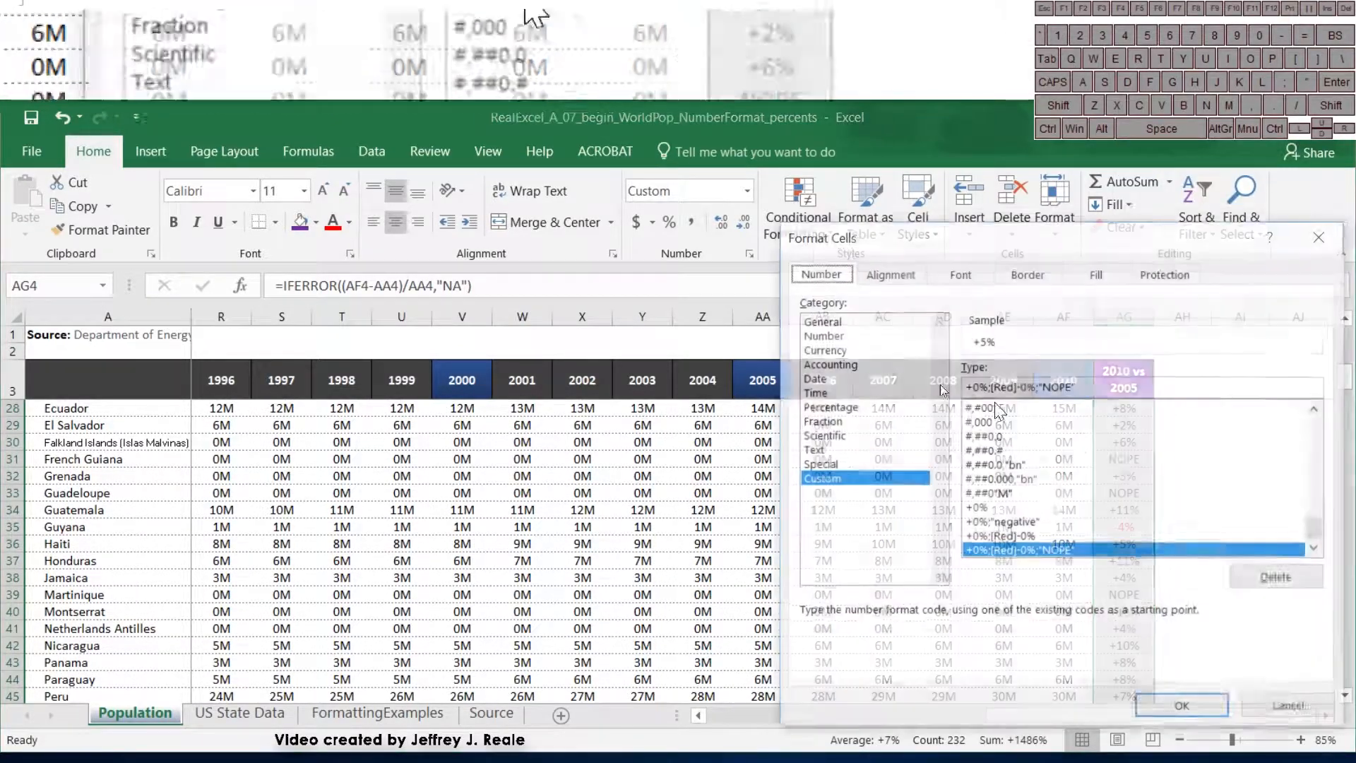
drag(863, 238, 358, 221)
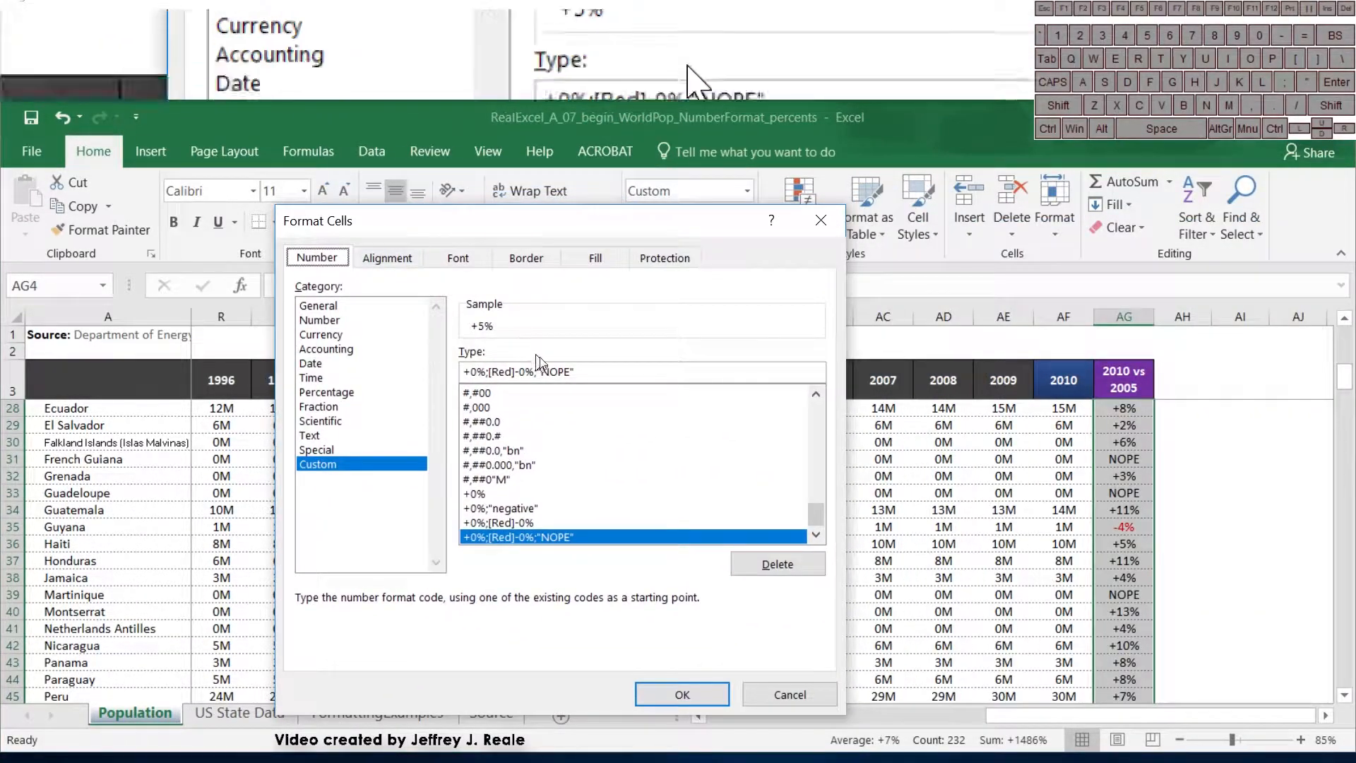
drag(575, 372, 536, 372)
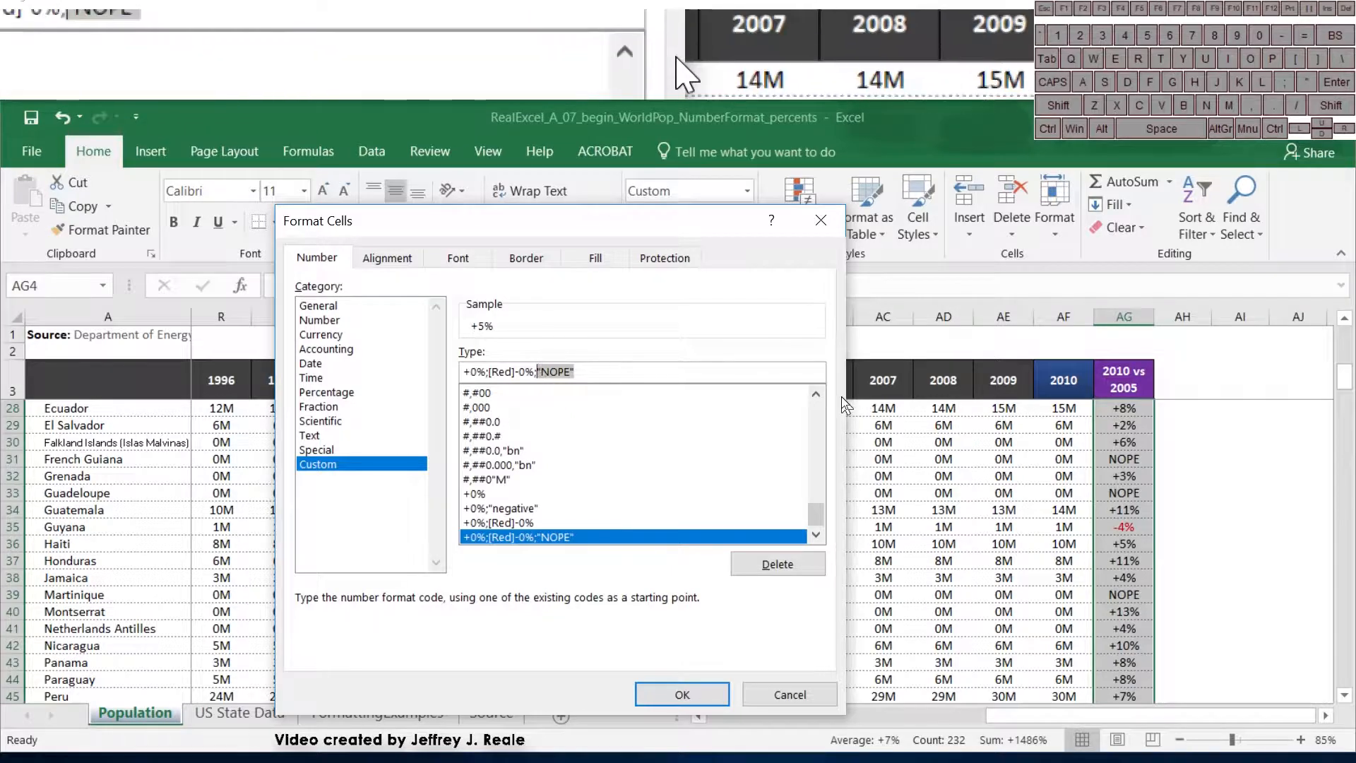
text(0%)
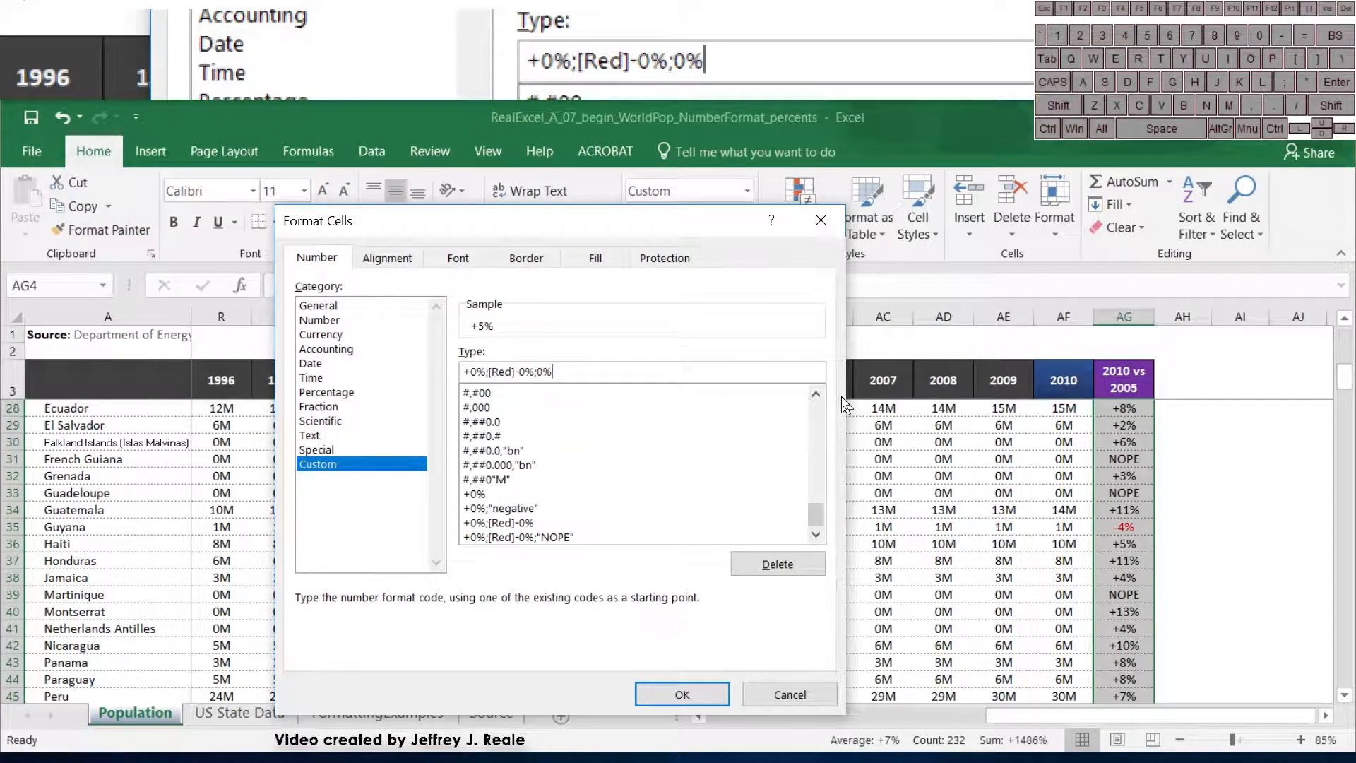
click(670, 692)
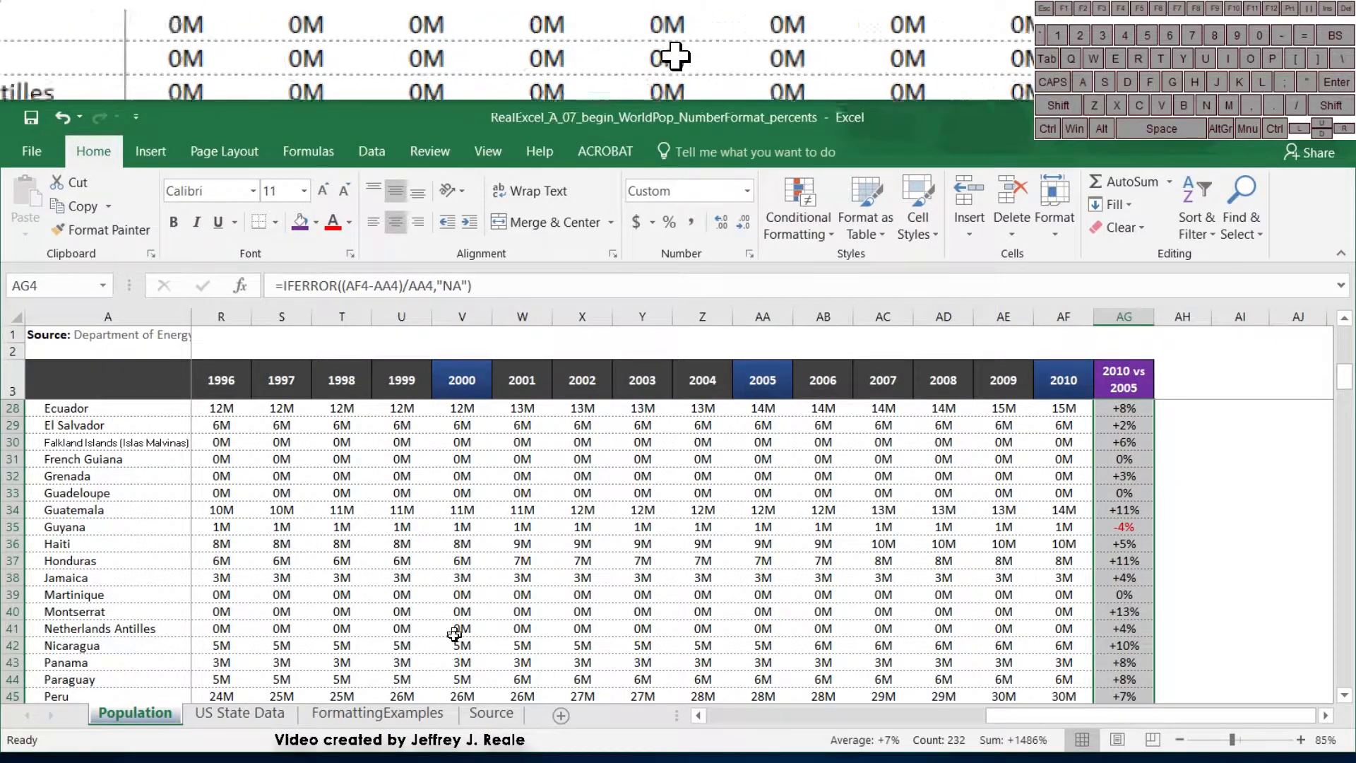
Step: Examine the percent format samples and the table of usable color codes on the FormattingExamples sheet
click(378, 713)
scroll(423, 621, down, 9)
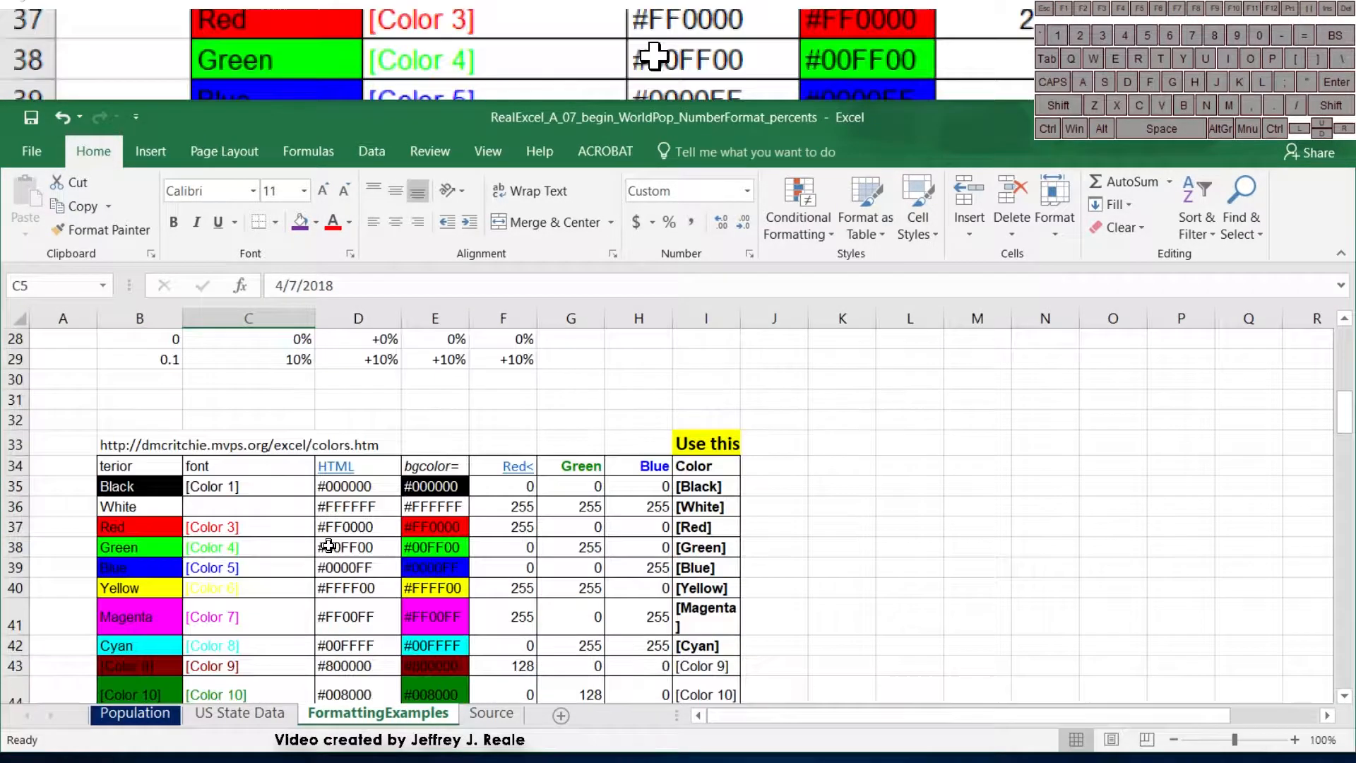
scroll(250, 458, up, 1)
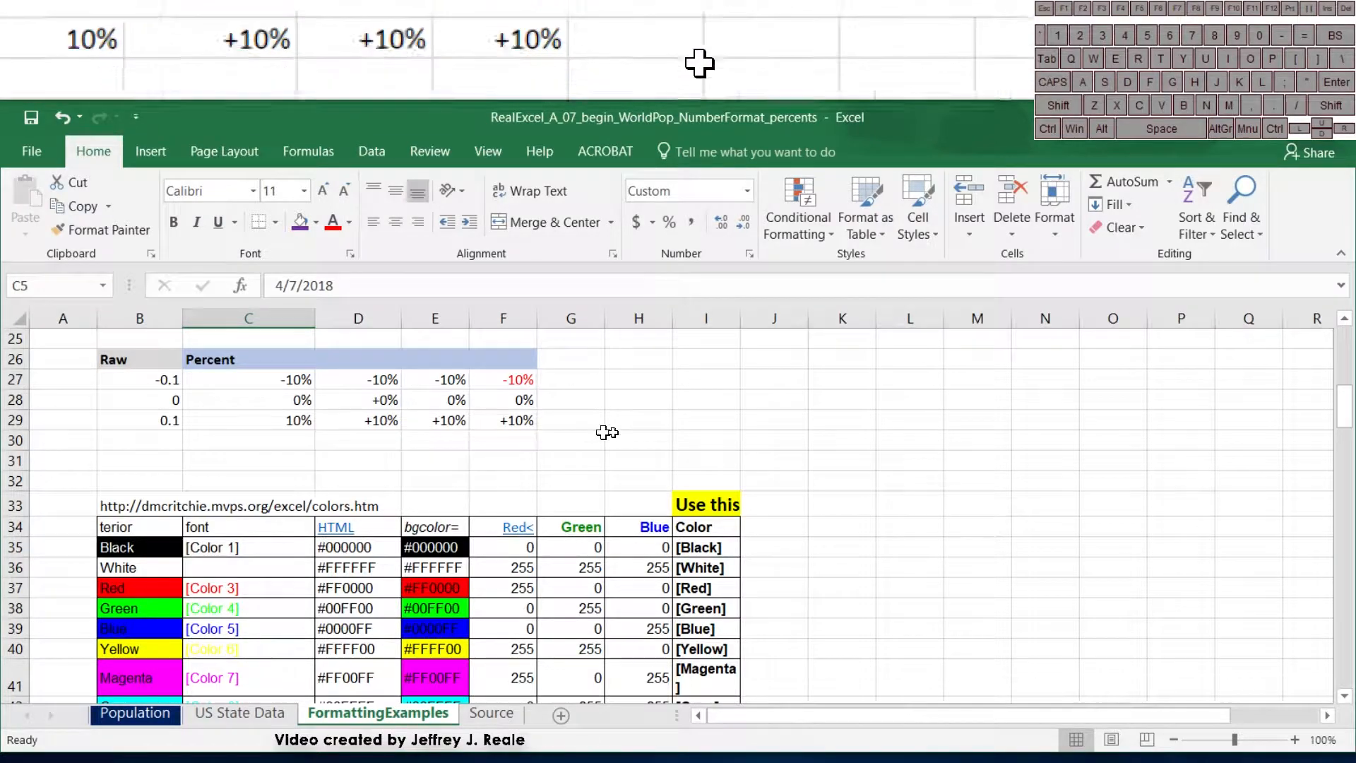
scroll(733, 568, down, 5)
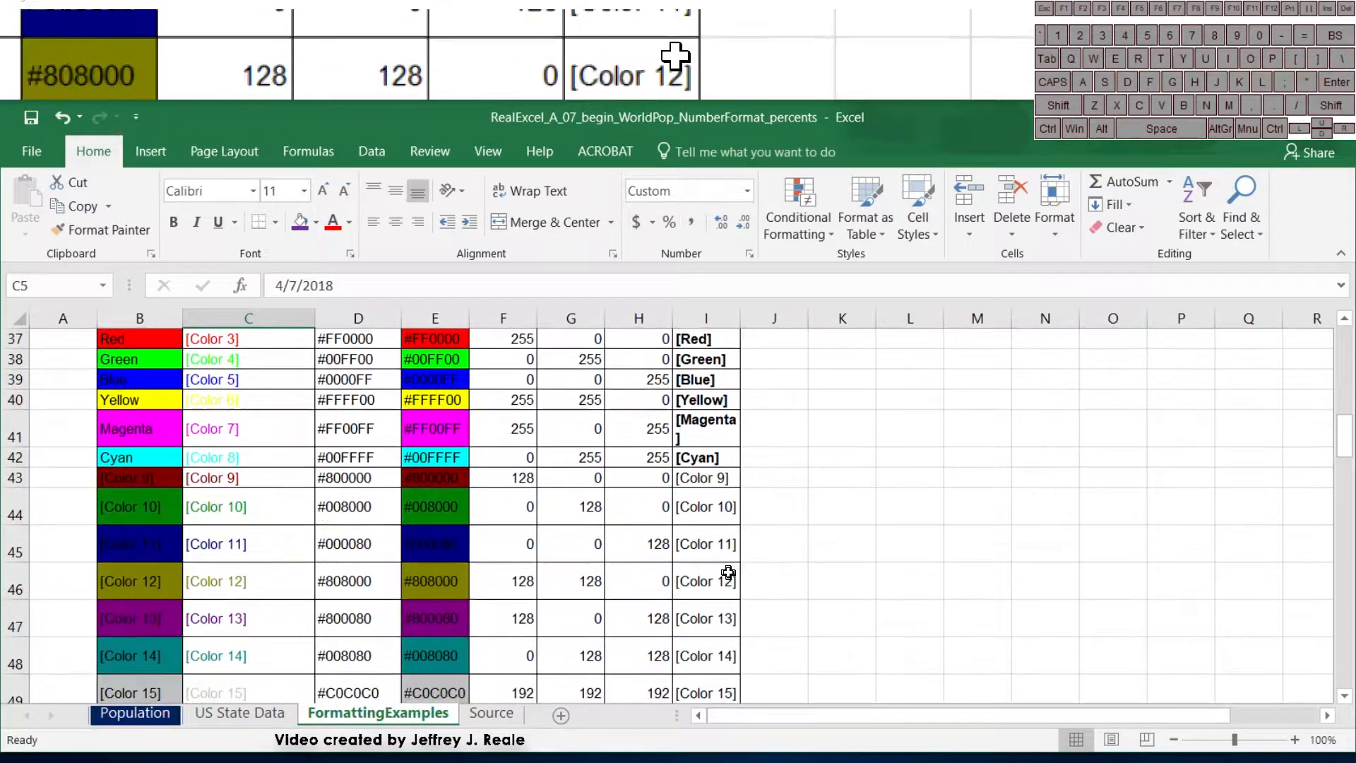
scroll(707, 562, up, 4)
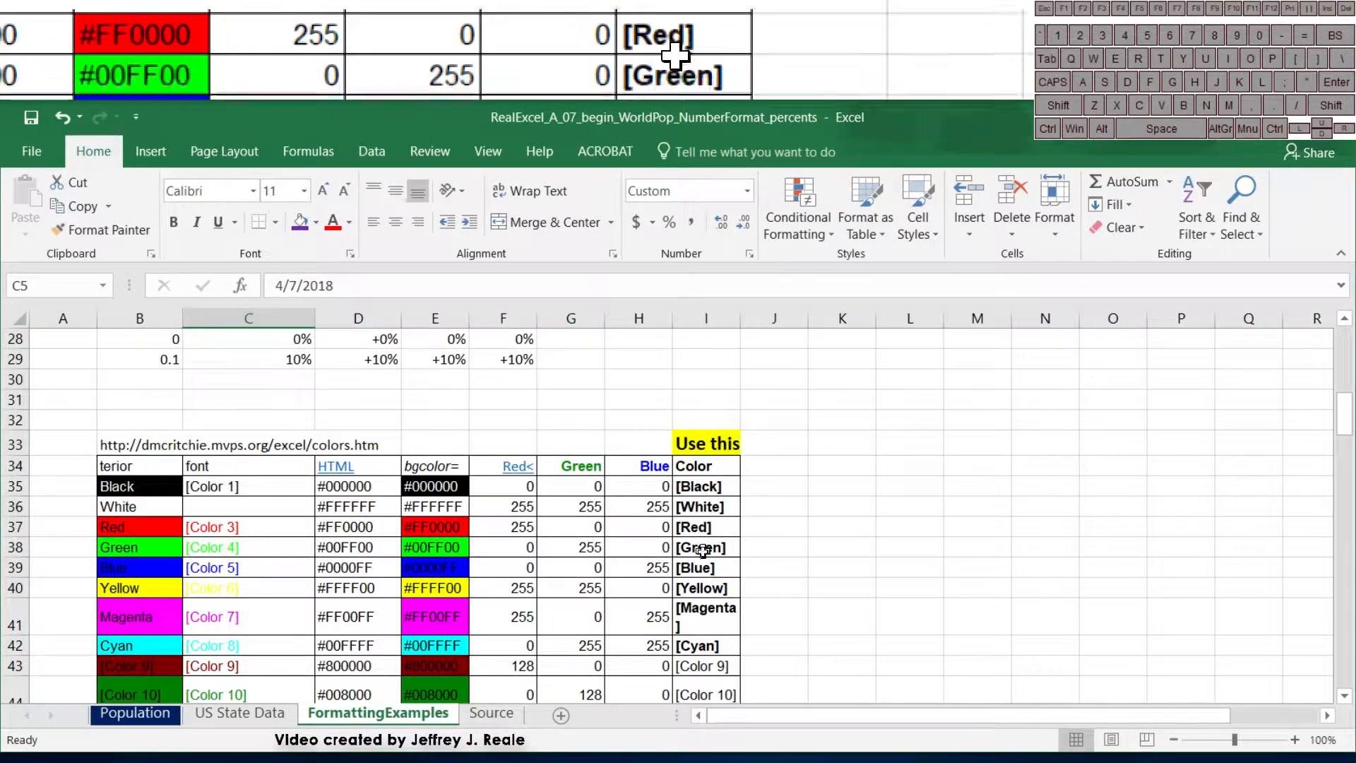
scroll(711, 653, up, 1)
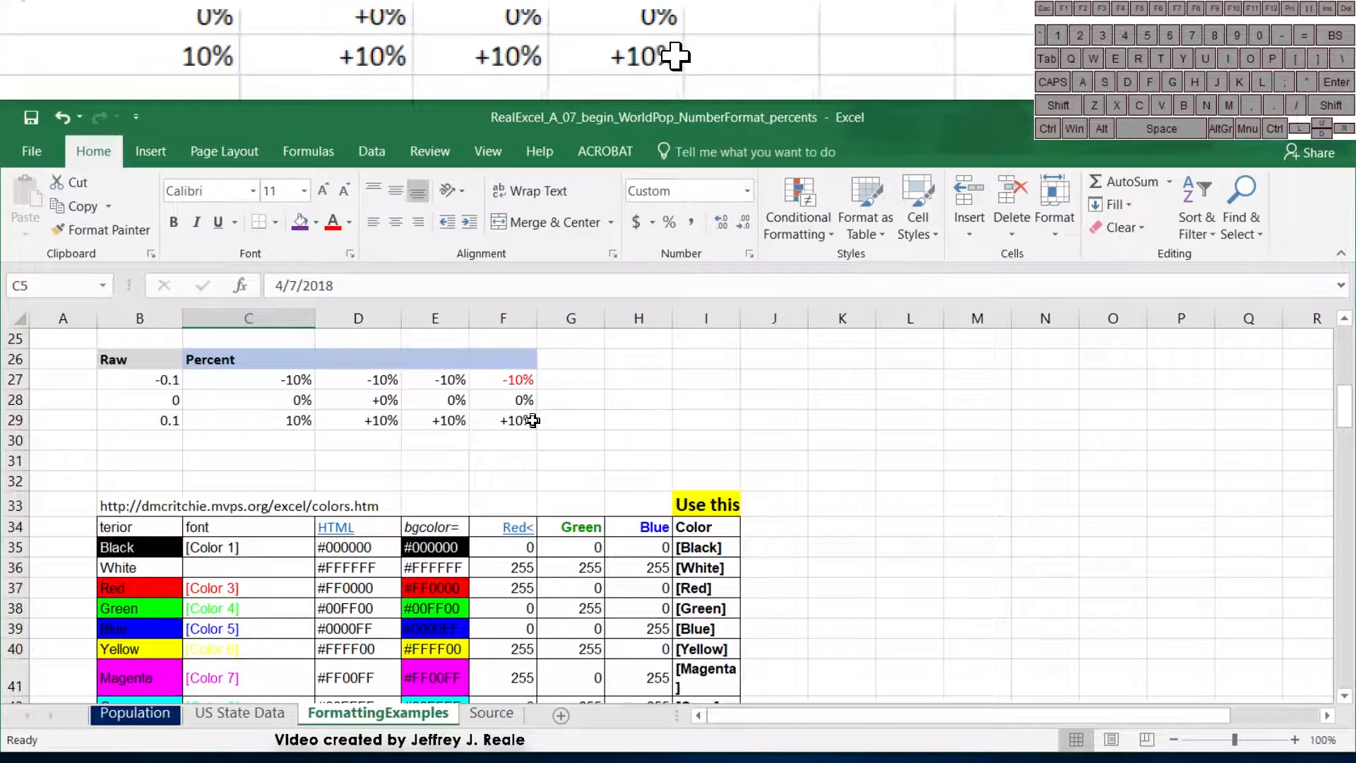
scroll(533, 429, down, 3)
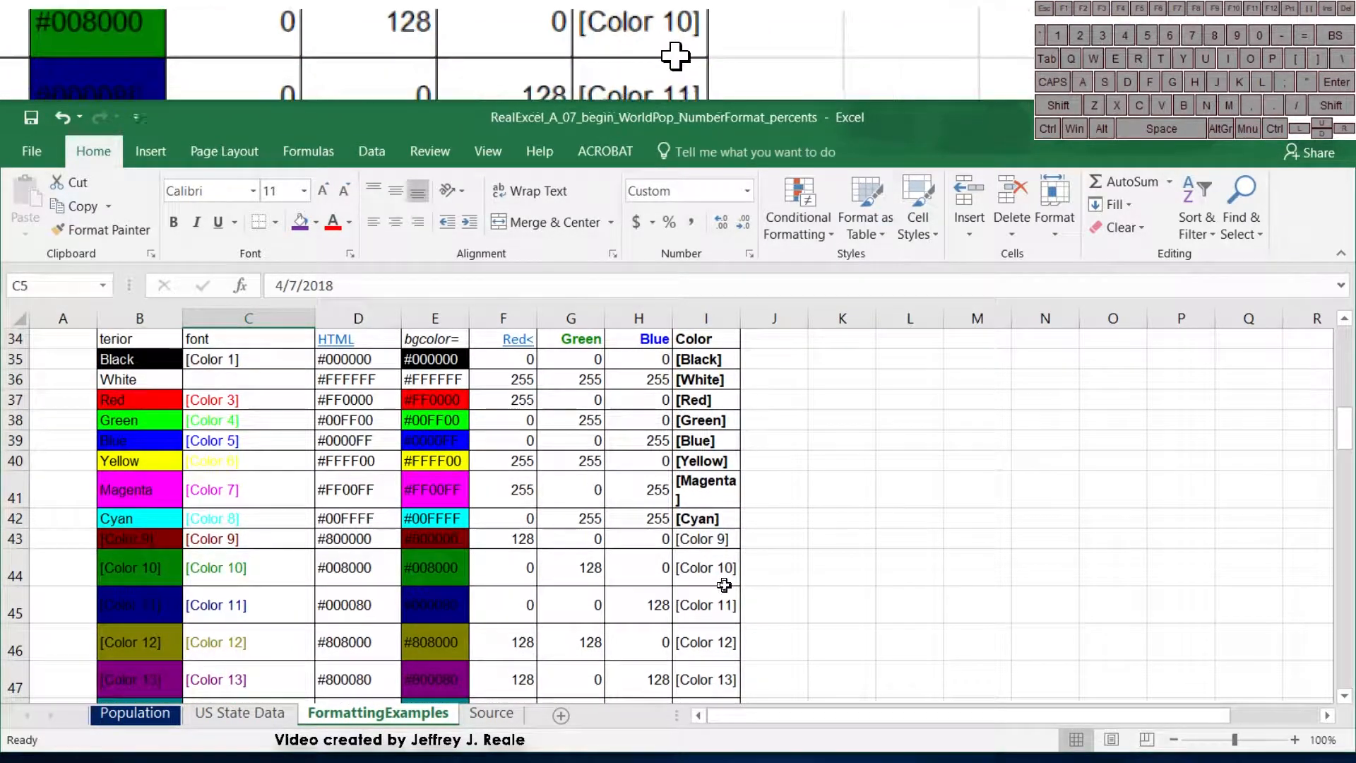
Step: Color the positive percentages in F27:F29 of FormattingExamples green with the custom format code [color 10]+0%;[Red]-0%;0%
scroll(724, 584, up, 4)
drag(491, 439, 489, 481)
right_click(490, 481)
click(503, 392)
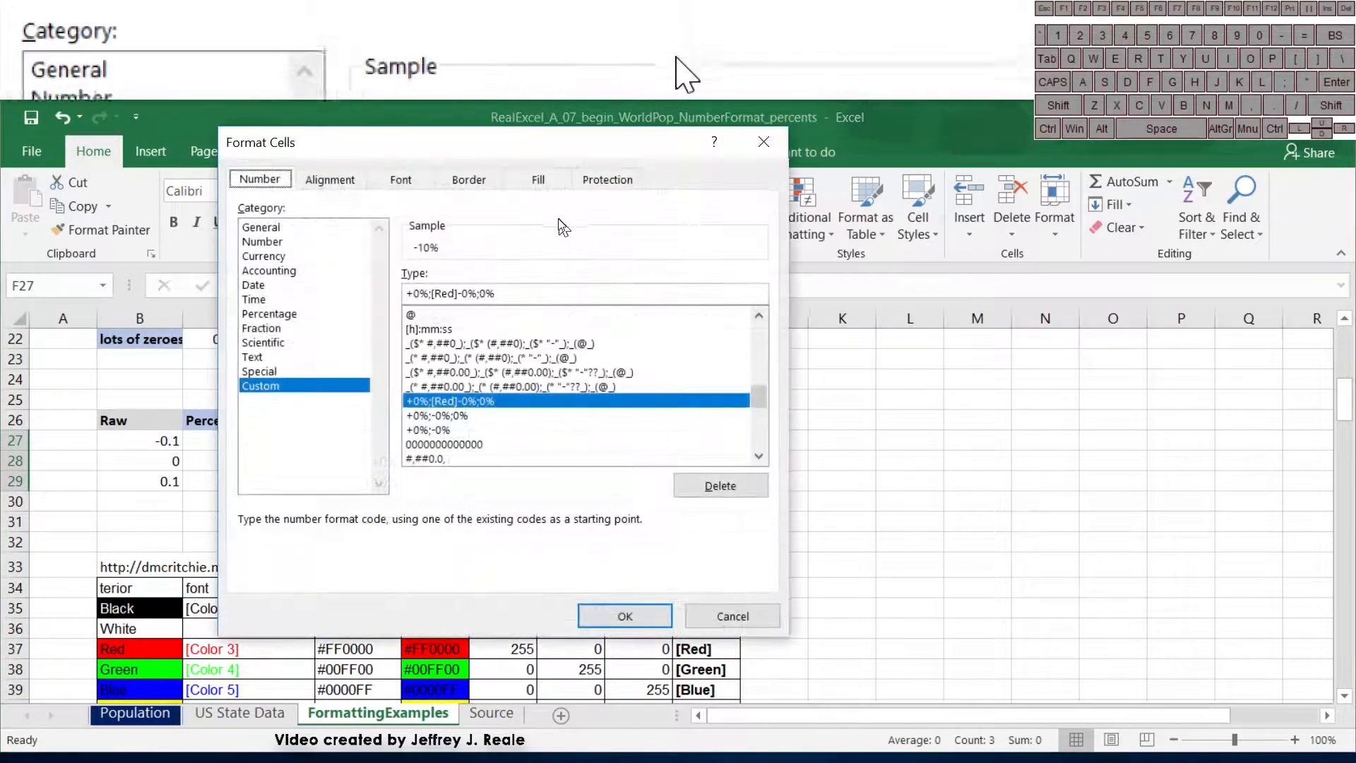
drag(523, 161, 972, 187)
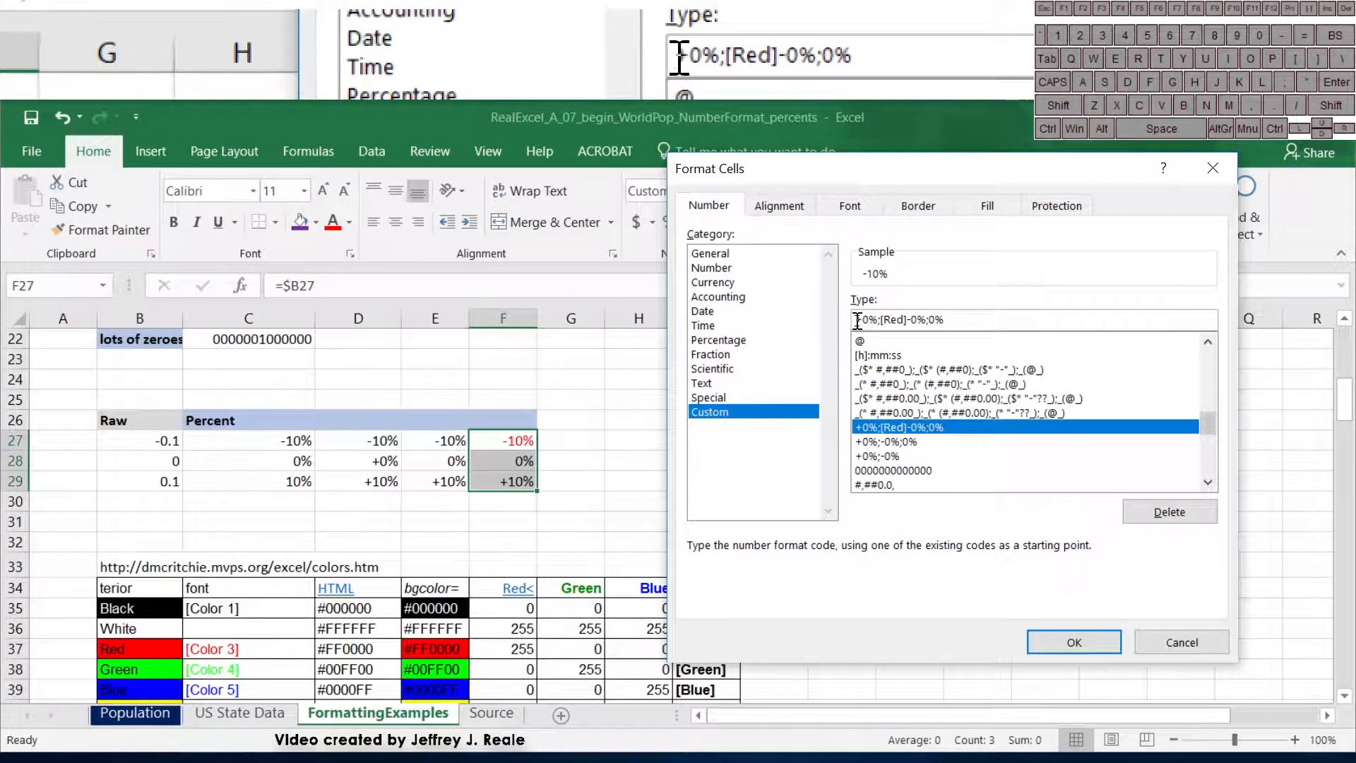
text([color )
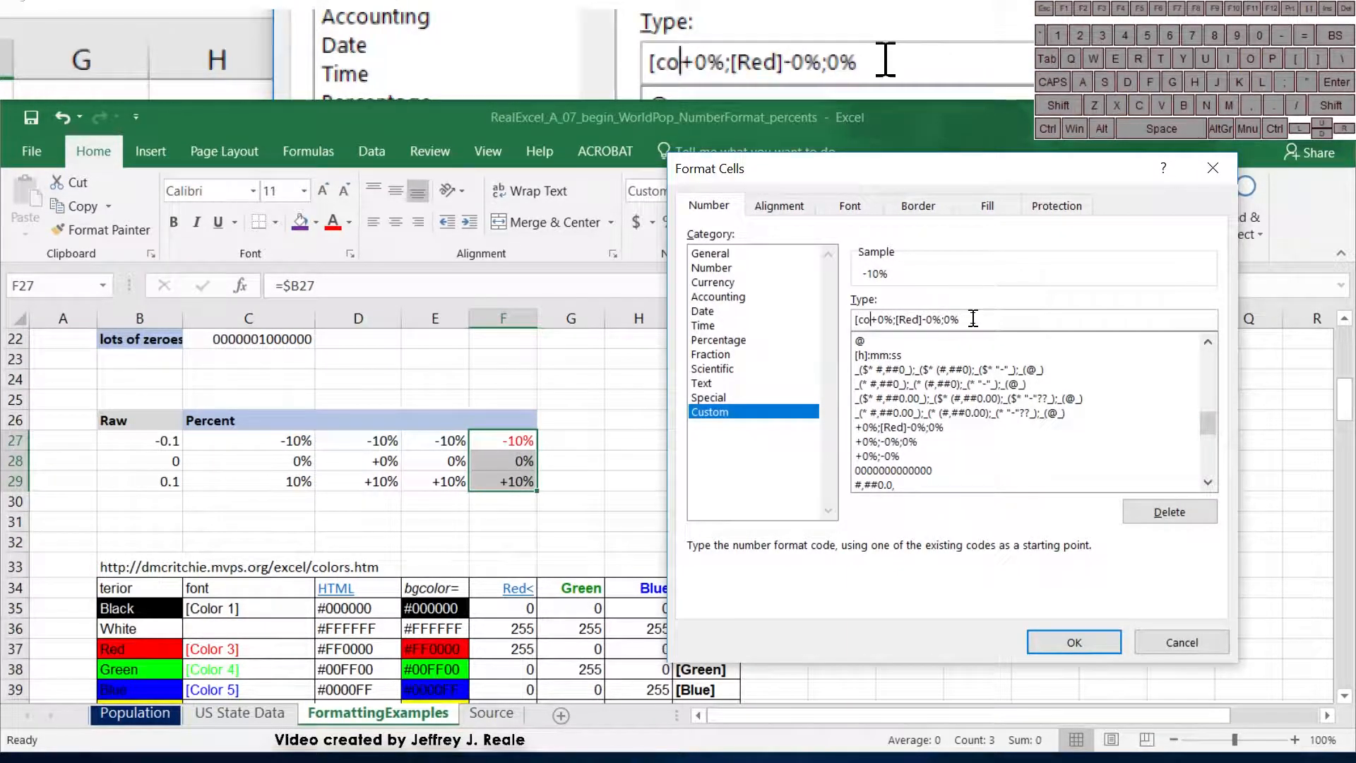
text(10)
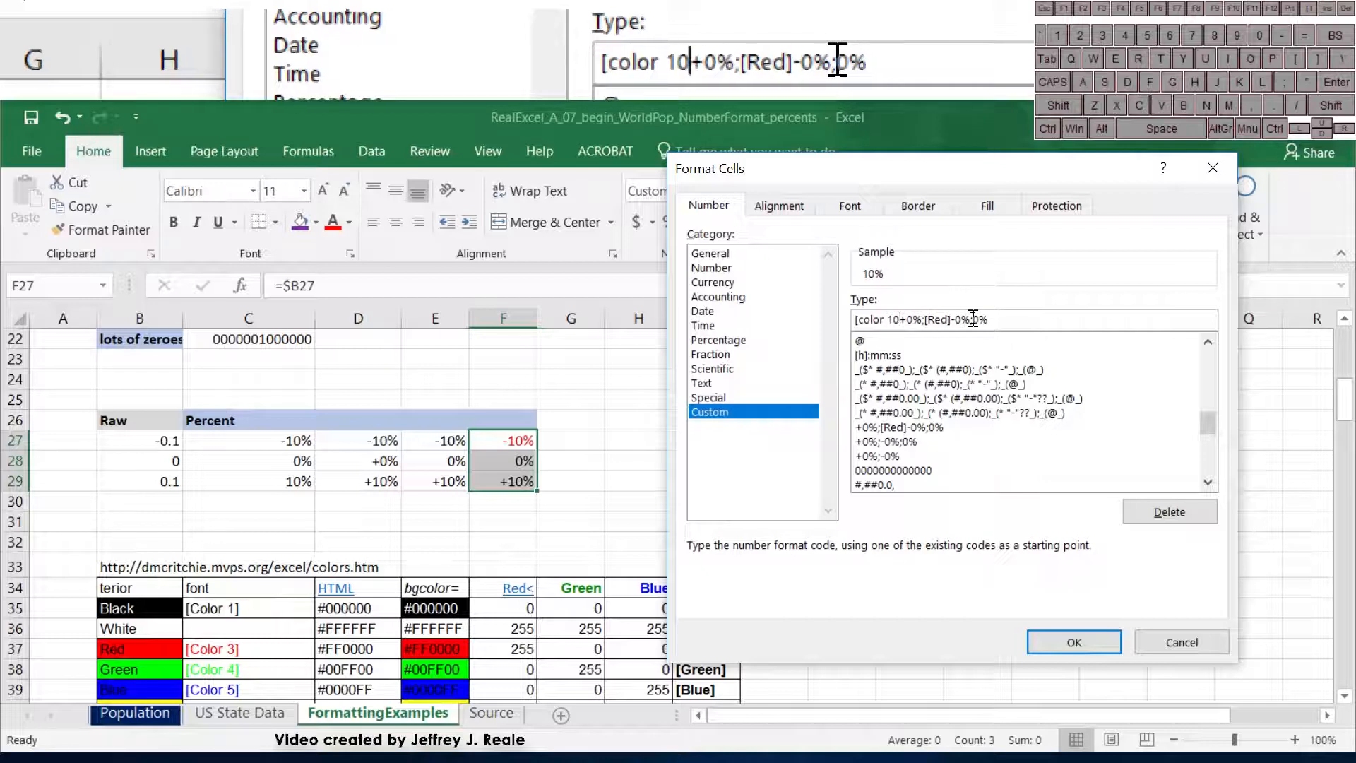
text(])
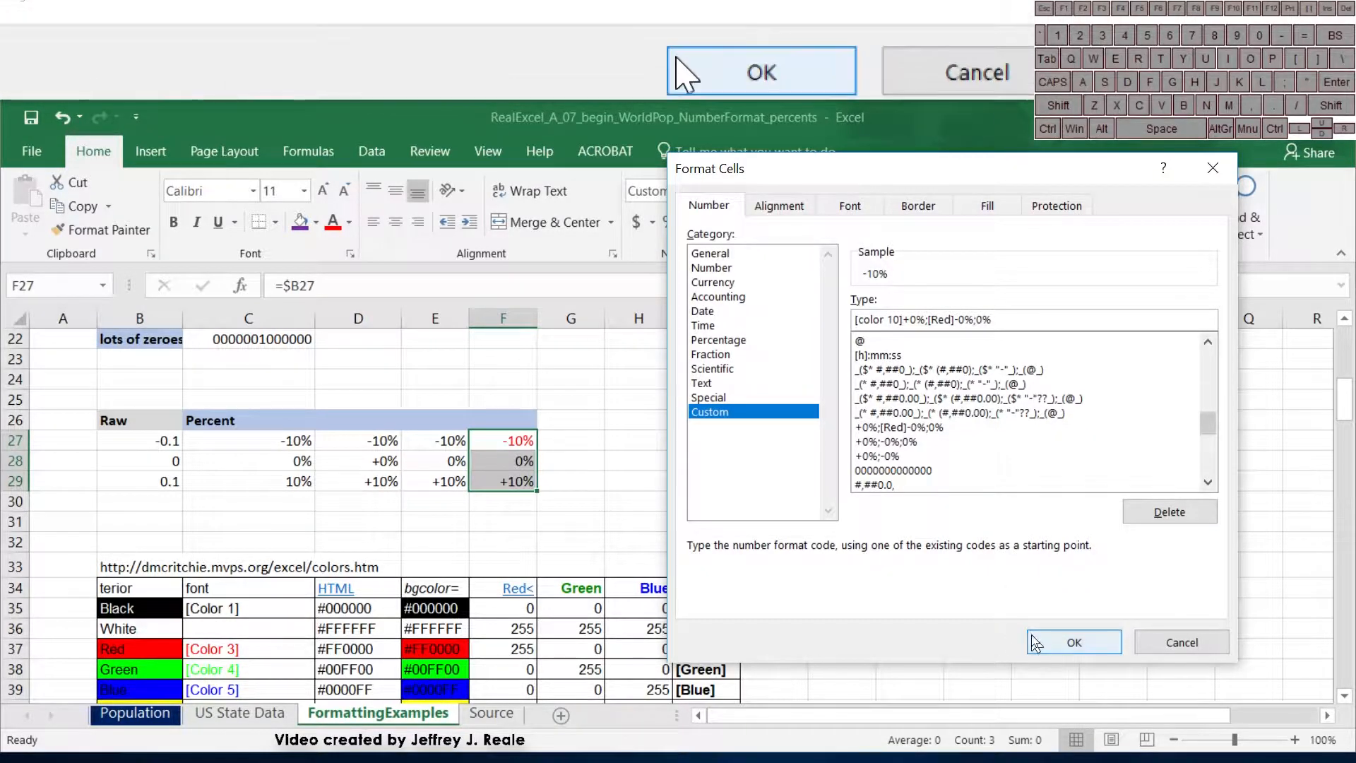
click(1052, 643)
click(575, 494)
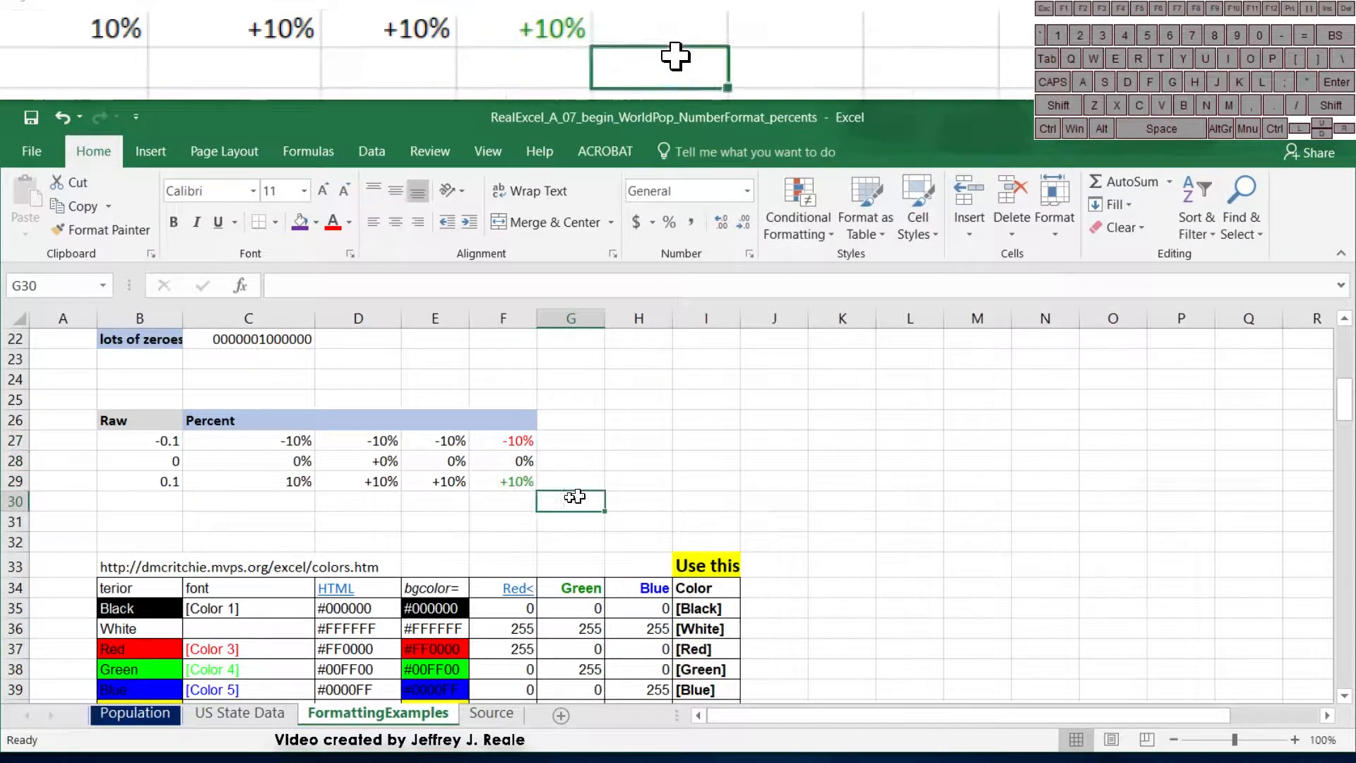
Step: Select the percent samples in F27:F29 on the FormattingExamples sheet
click(509, 485)
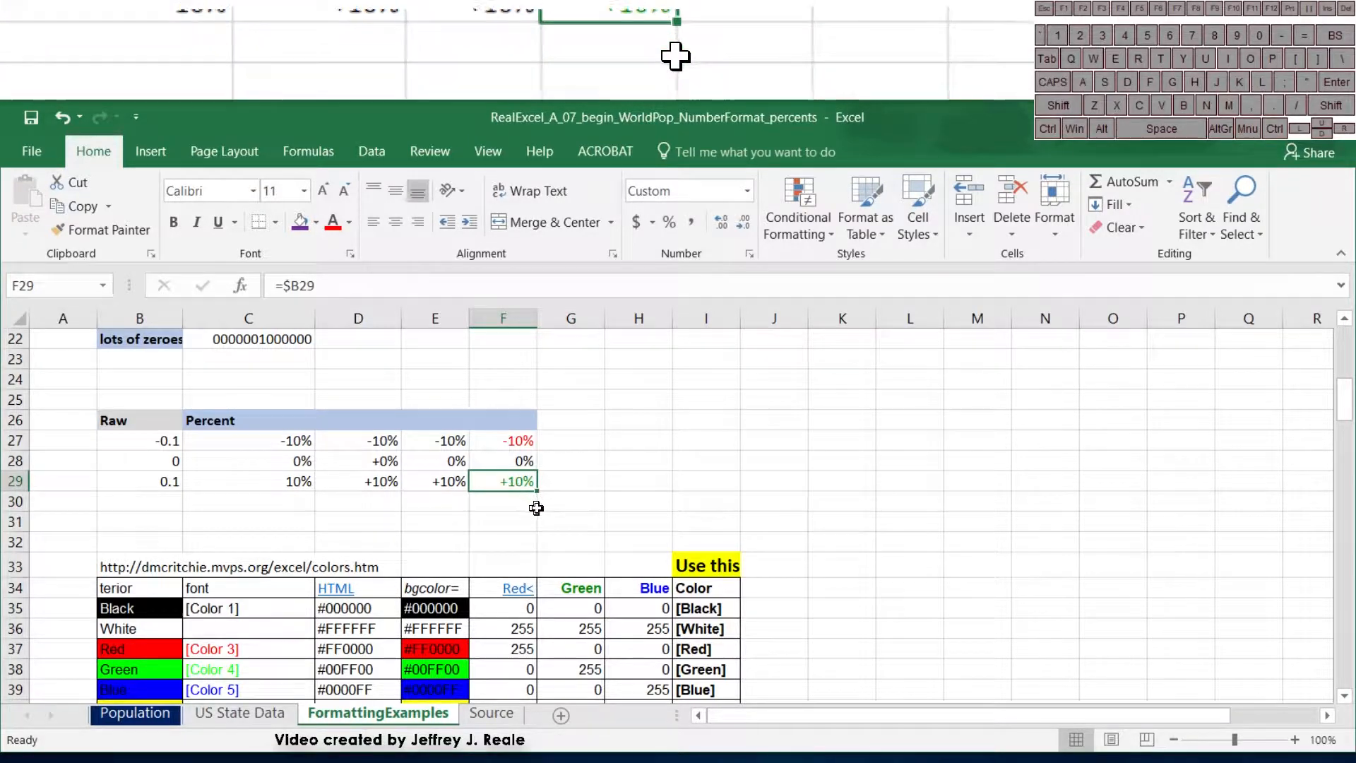
drag(506, 445, 507, 484)
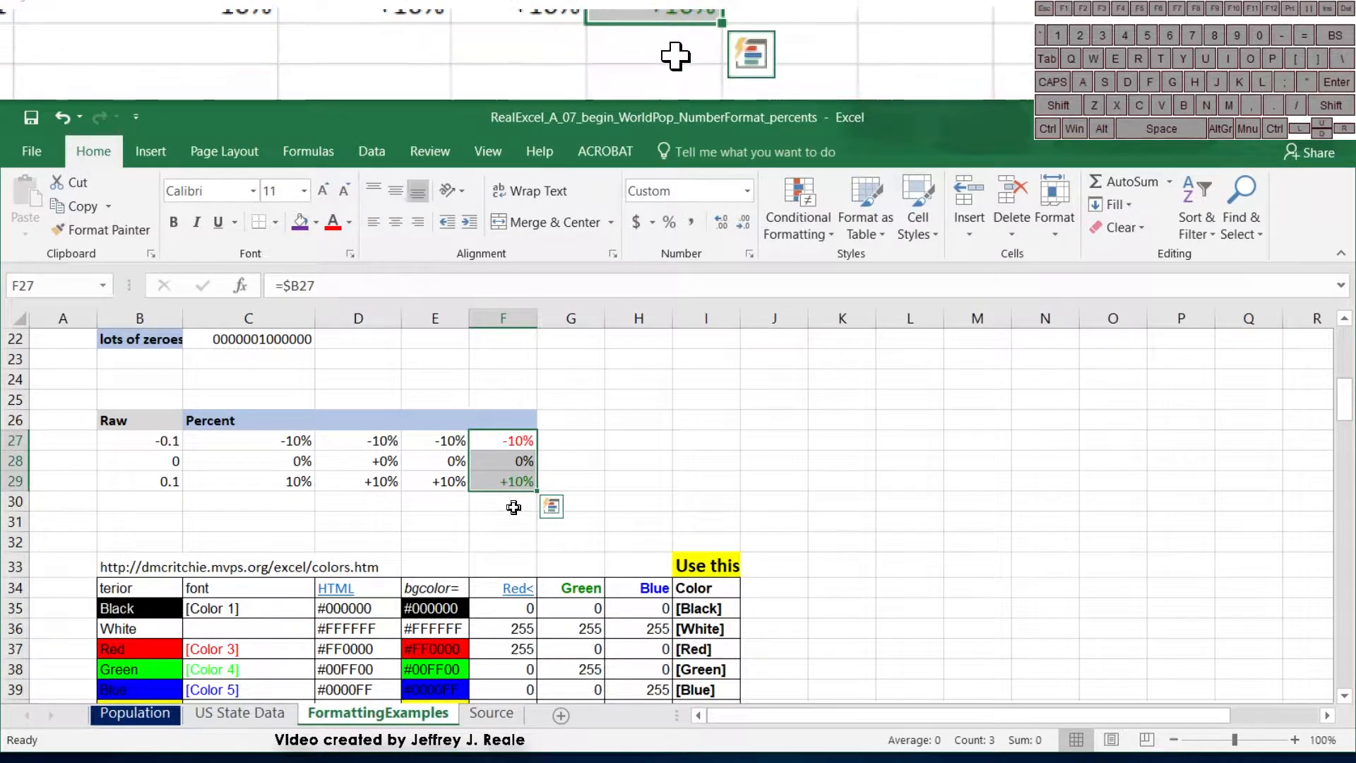